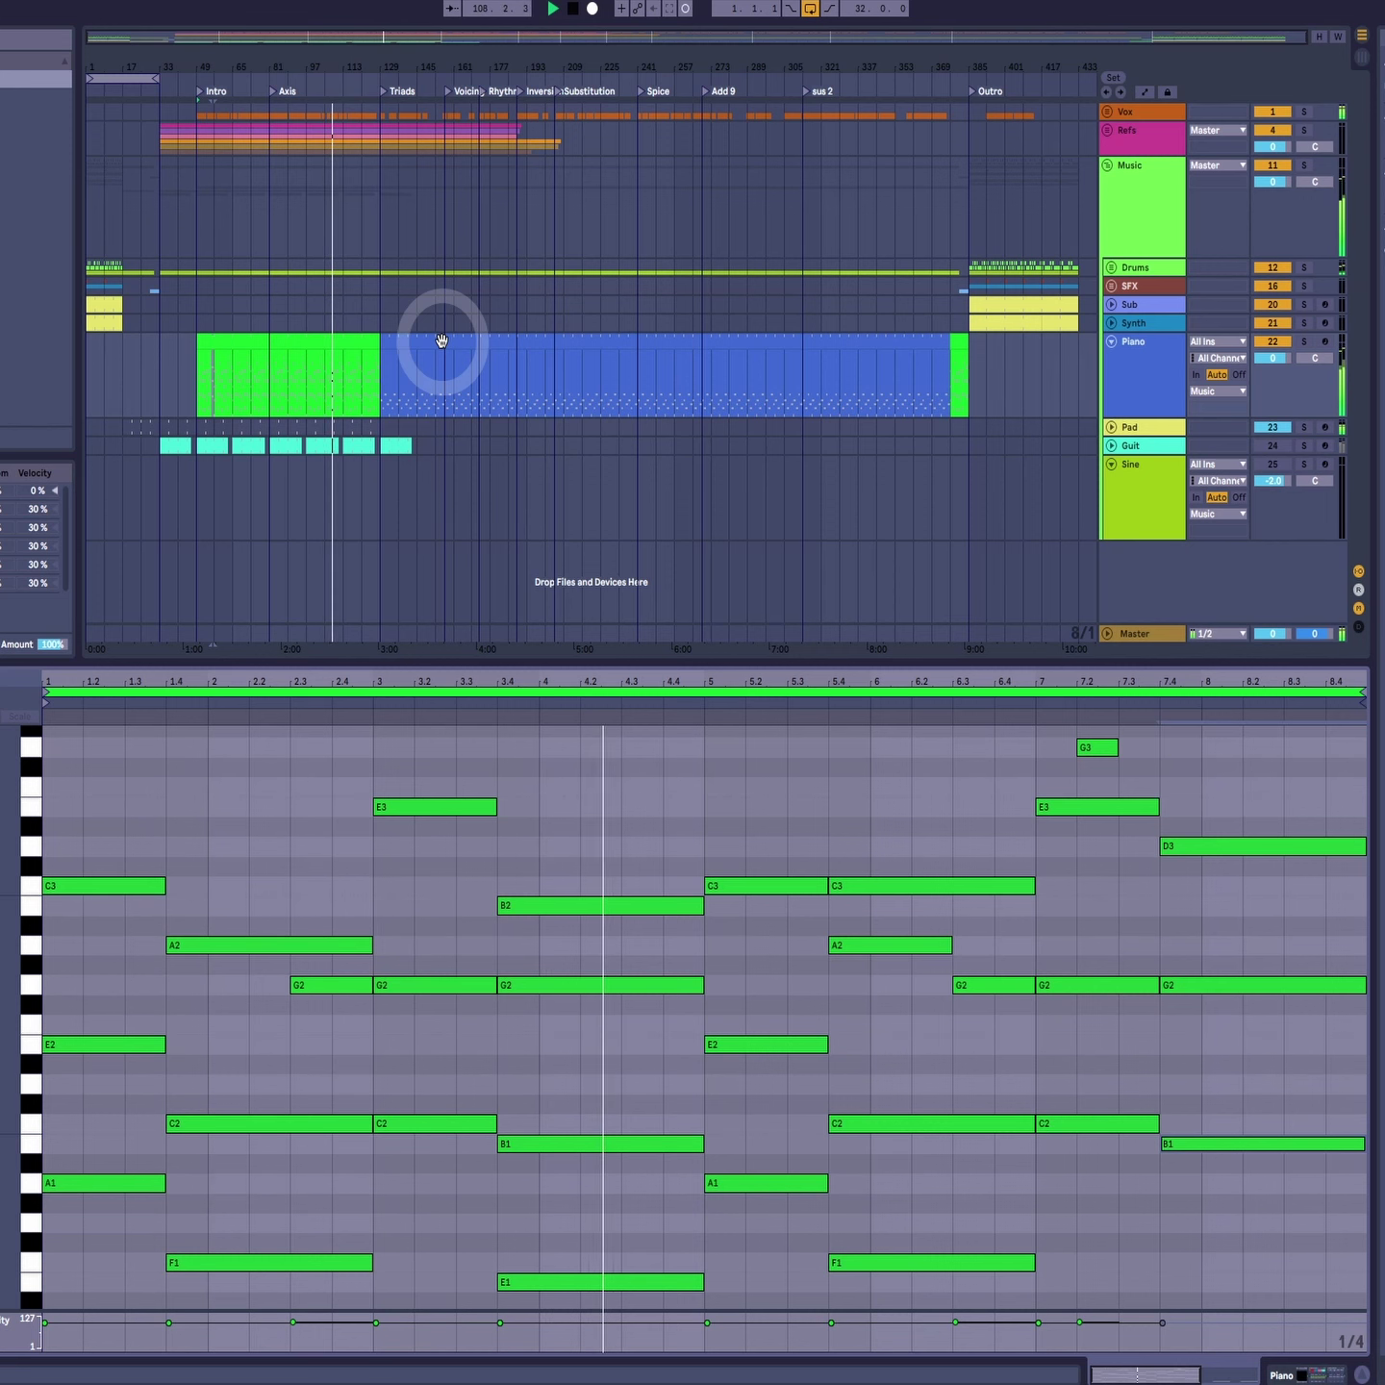
Step: Open the first blue clip on the Piano track in the note editor, starting at the Triads marker
left_click(442, 340)
left_click(191, 790)
left_click(427, 1064)
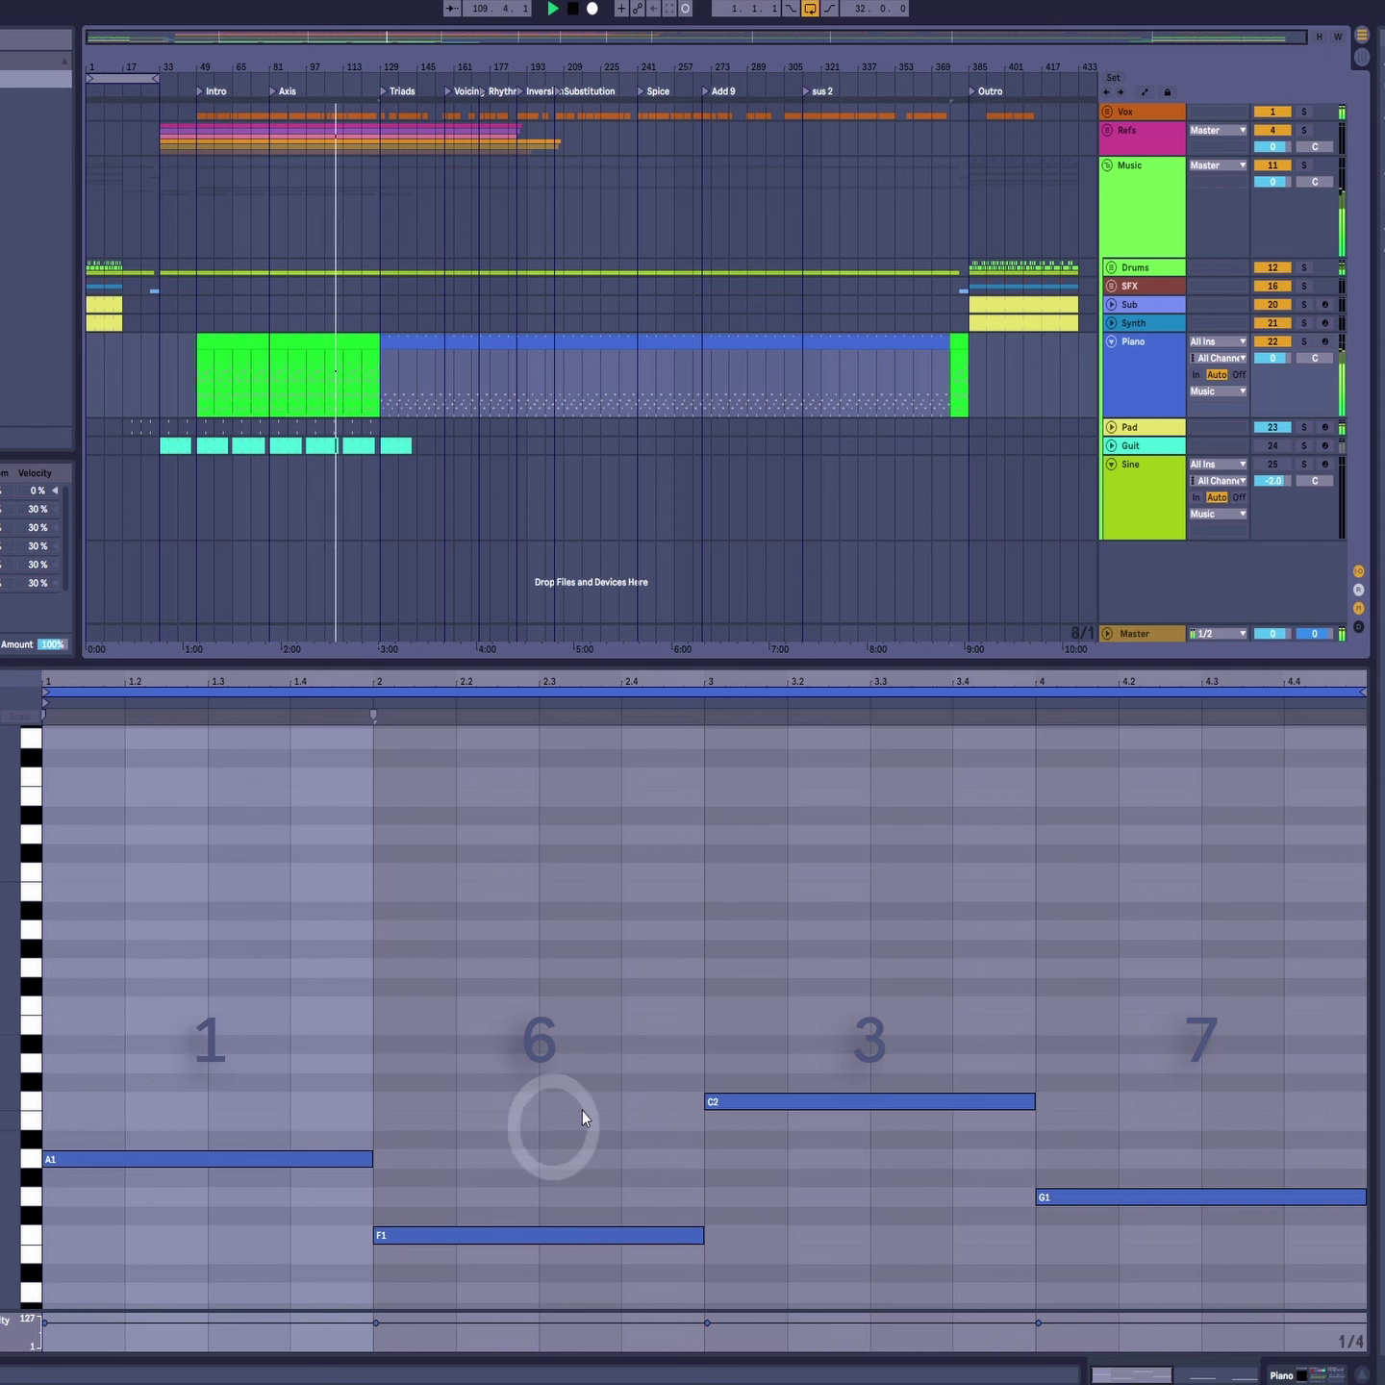
Step: Examine the four root notes of the Piano clip and their order across the four bars
left_click(1129, 1067)
left_click(248, 1304)
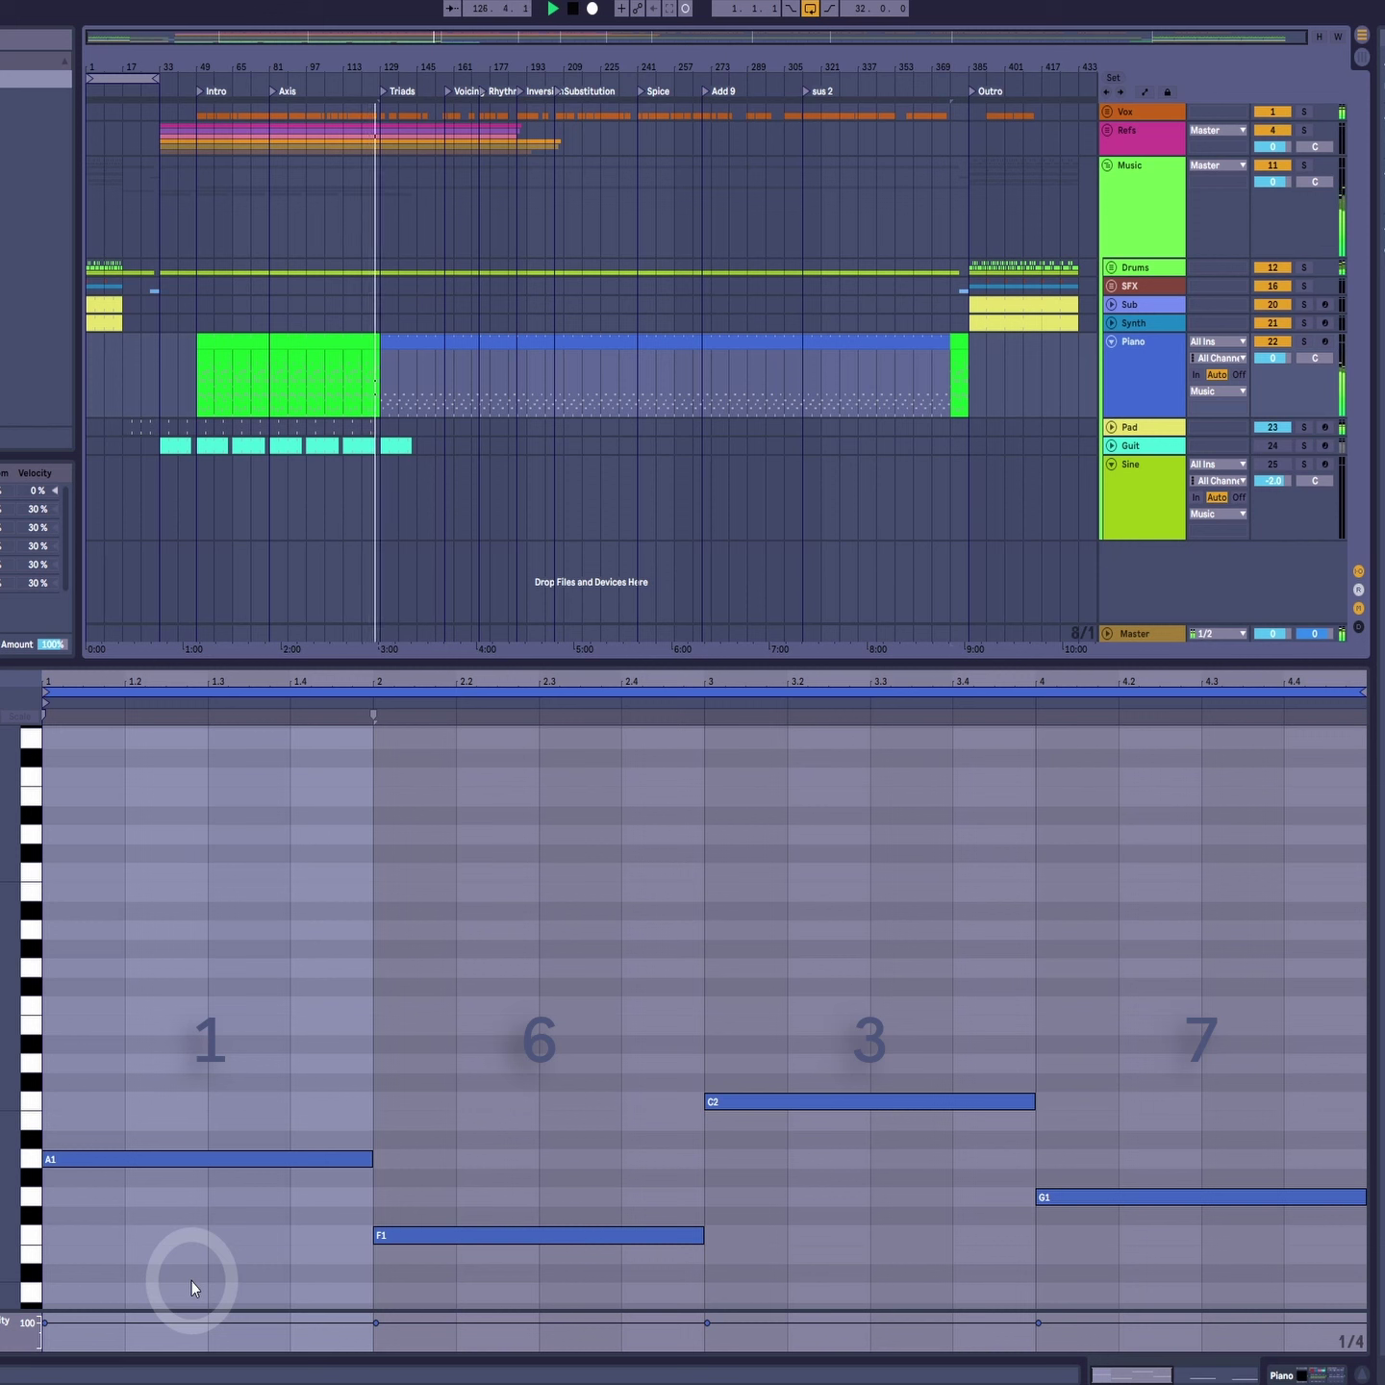
left_click(427, 952)
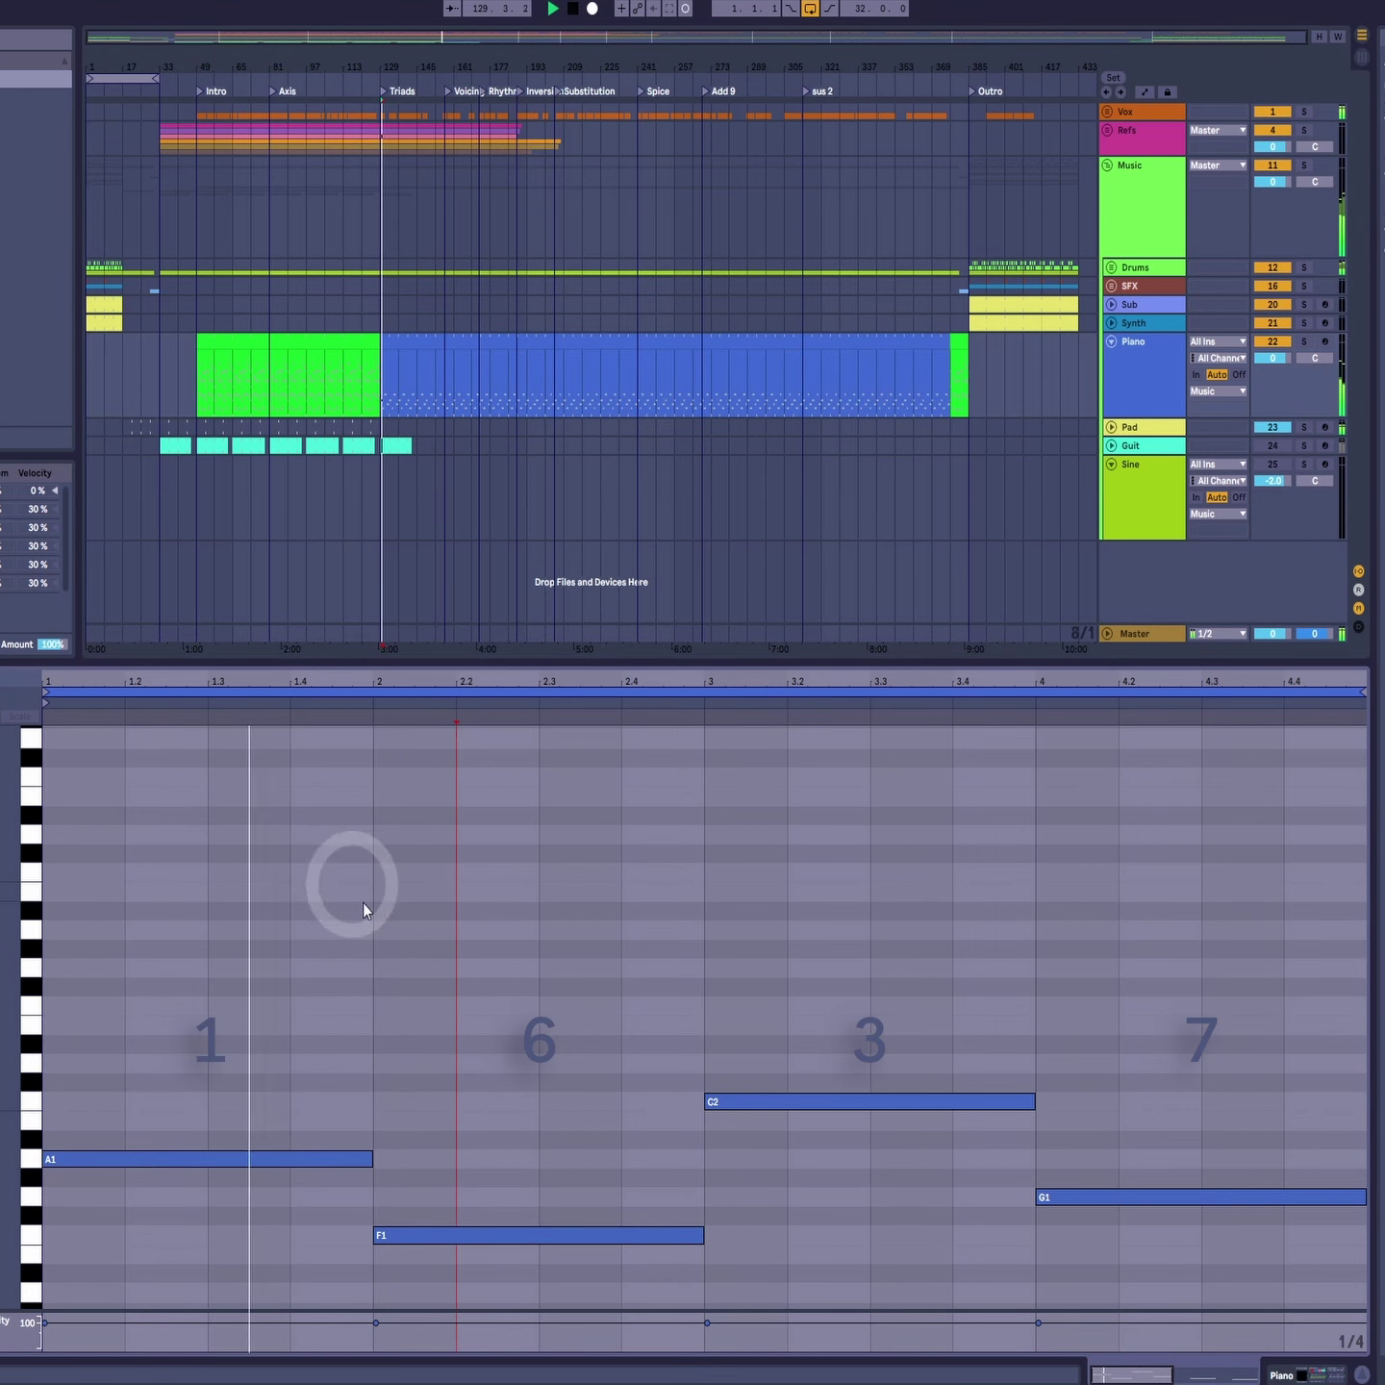
left_click(349, 1159)
left_click(539, 1235)
left_click(951, 1064)
left_click(1182, 1197)
left_click(107, 1095)
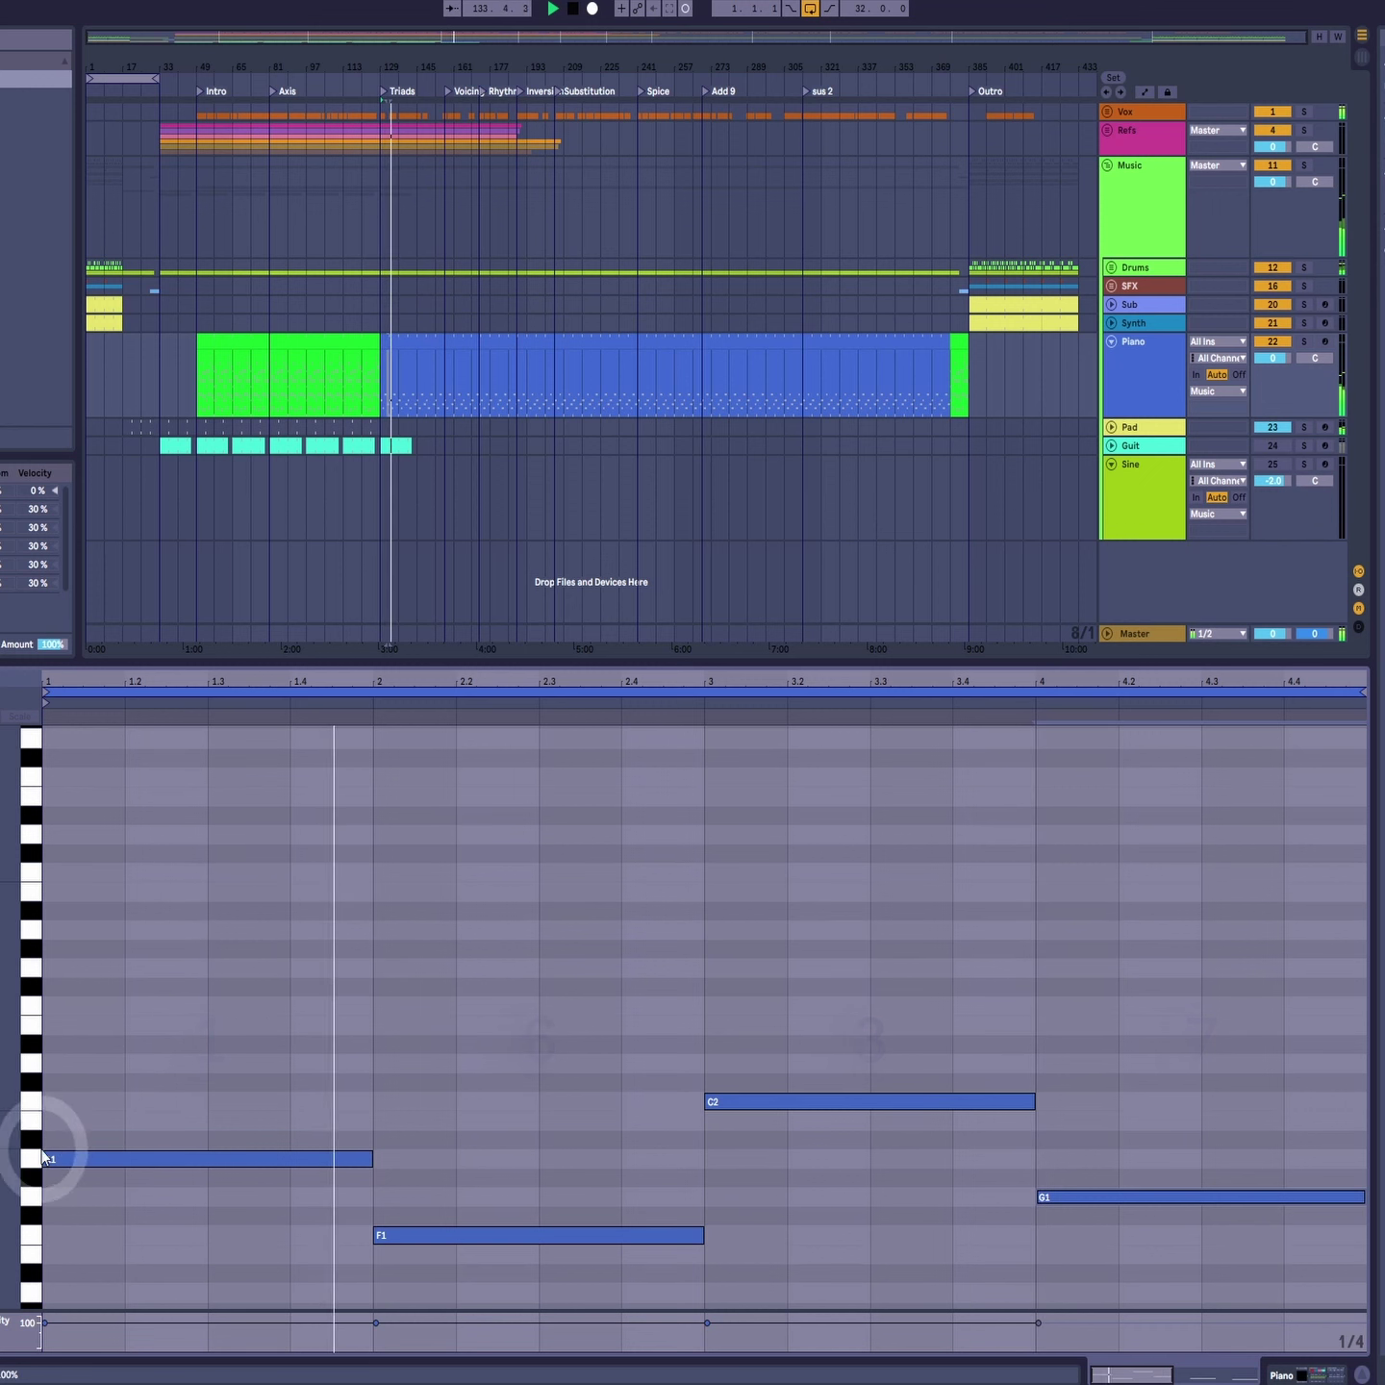
Step: Build triads on the roots: C2 and E2 over A1, A1 and C2 over F1, E2 and G2 over C2, B1 and D2 over G1
mouse_move(3, 1159)
left_mouse_down()
mouse_move(16, 1157)
mouse_move(1, 1158)
mouse_move(0, 1137)
left_mouse_up()
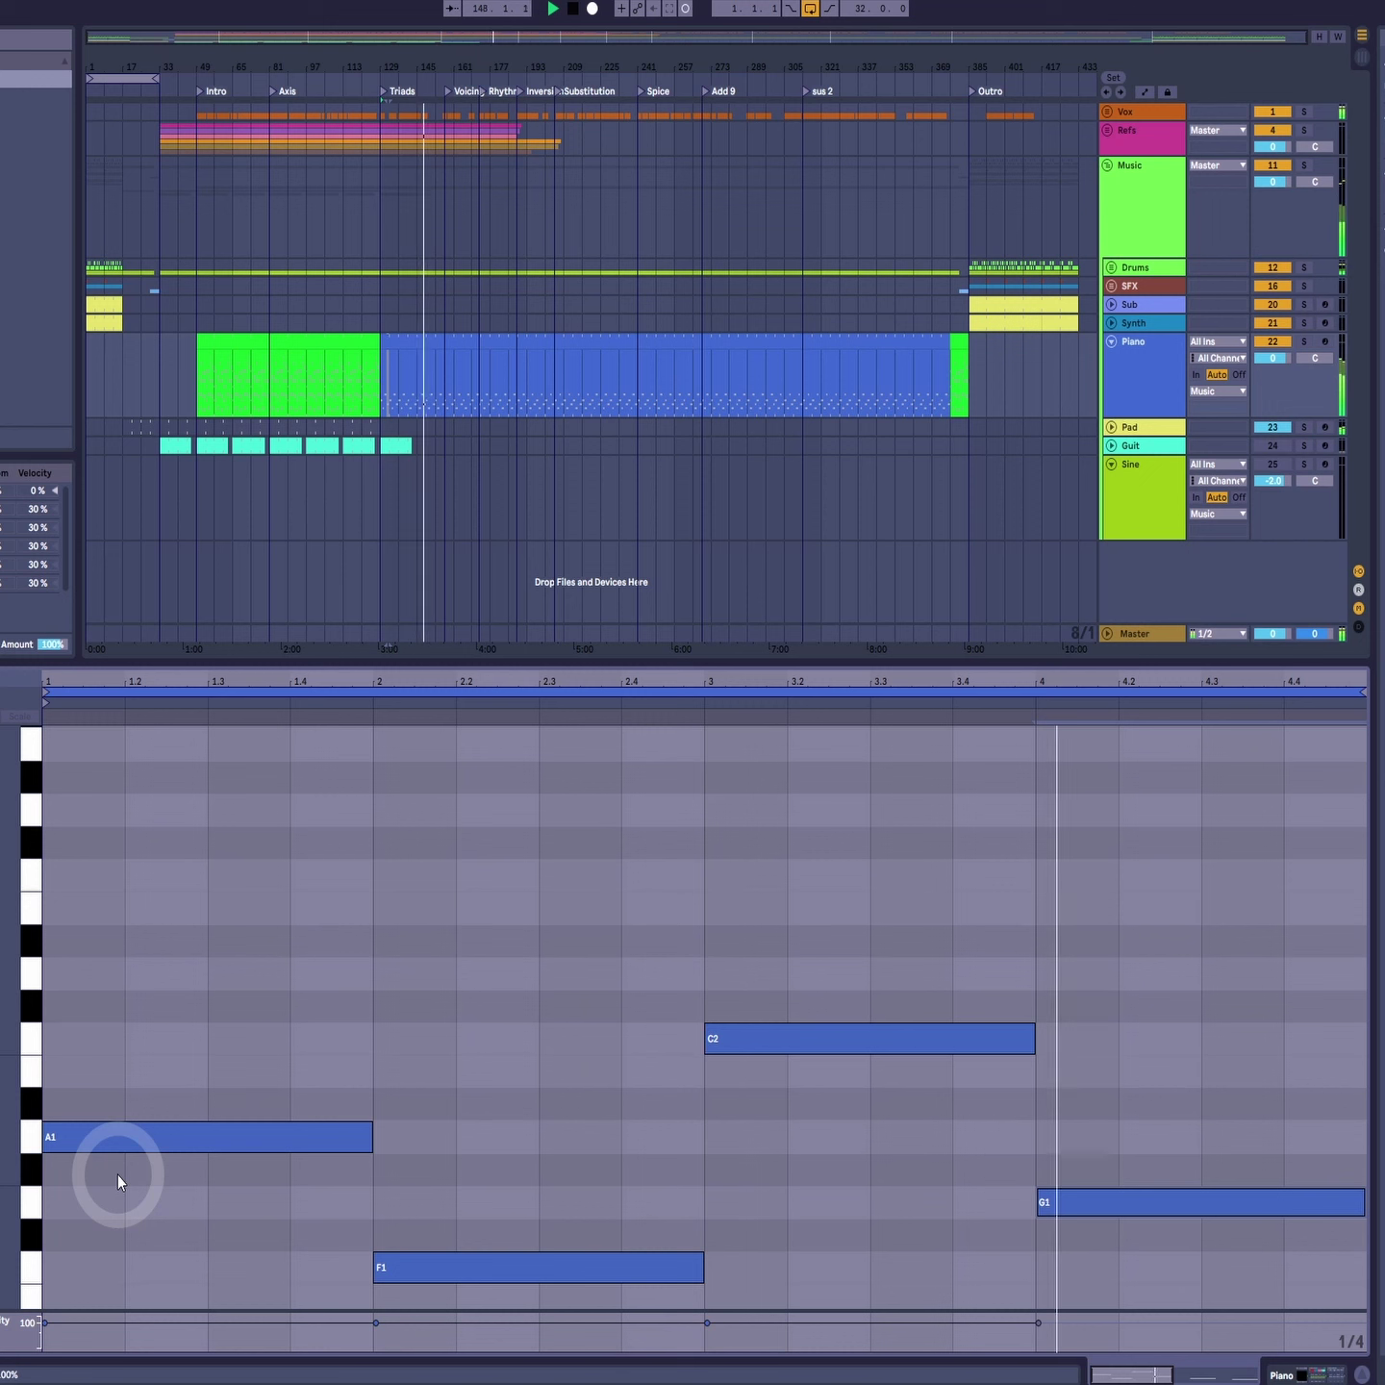
left_click_drag(129, 1144, 124, 905)
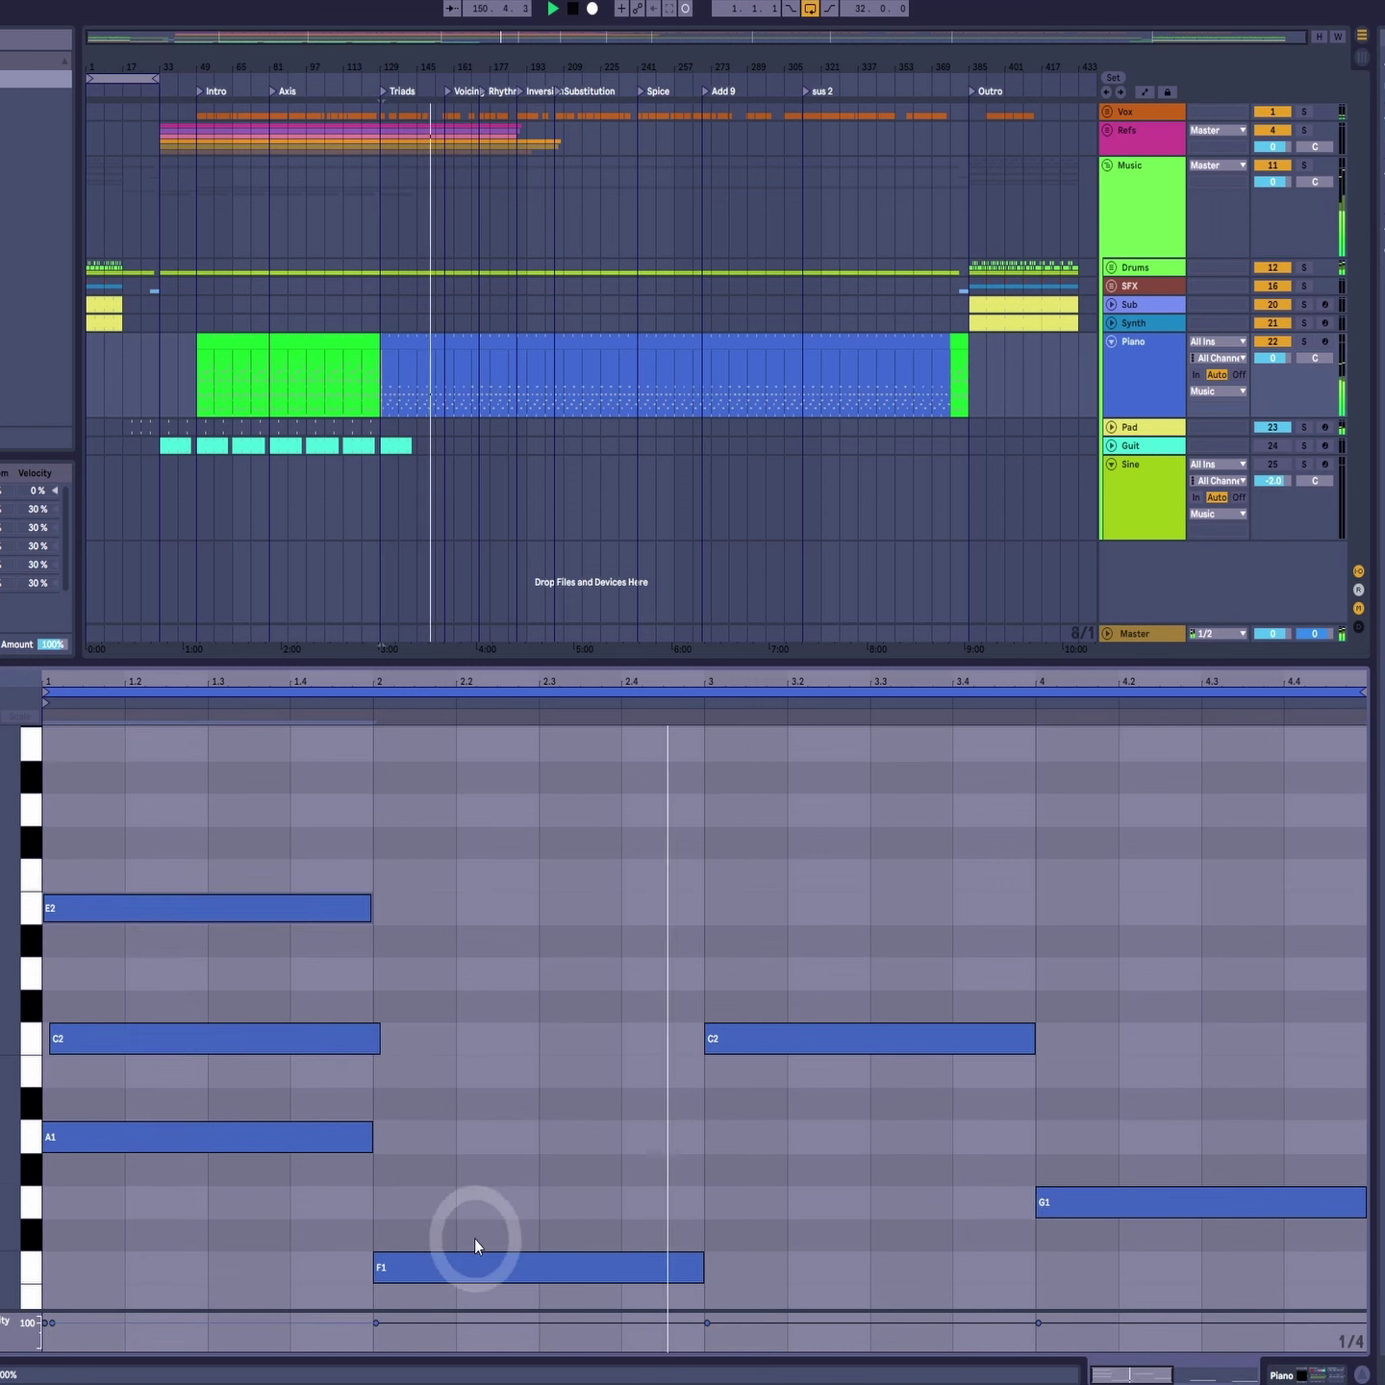
left_click_drag(488, 1252, 510, 1039)
left_click_drag(883, 1052, 921, 810)
left_click_drag(1136, 1161, 1144, 974)
Step: Open up the voicing by raising the middle note of each triad one octave, to C3, A2, E3 and B2
left_click_drag(229, 961, 228, 1047)
left_click_drag(506, 1102, 500, 1189)
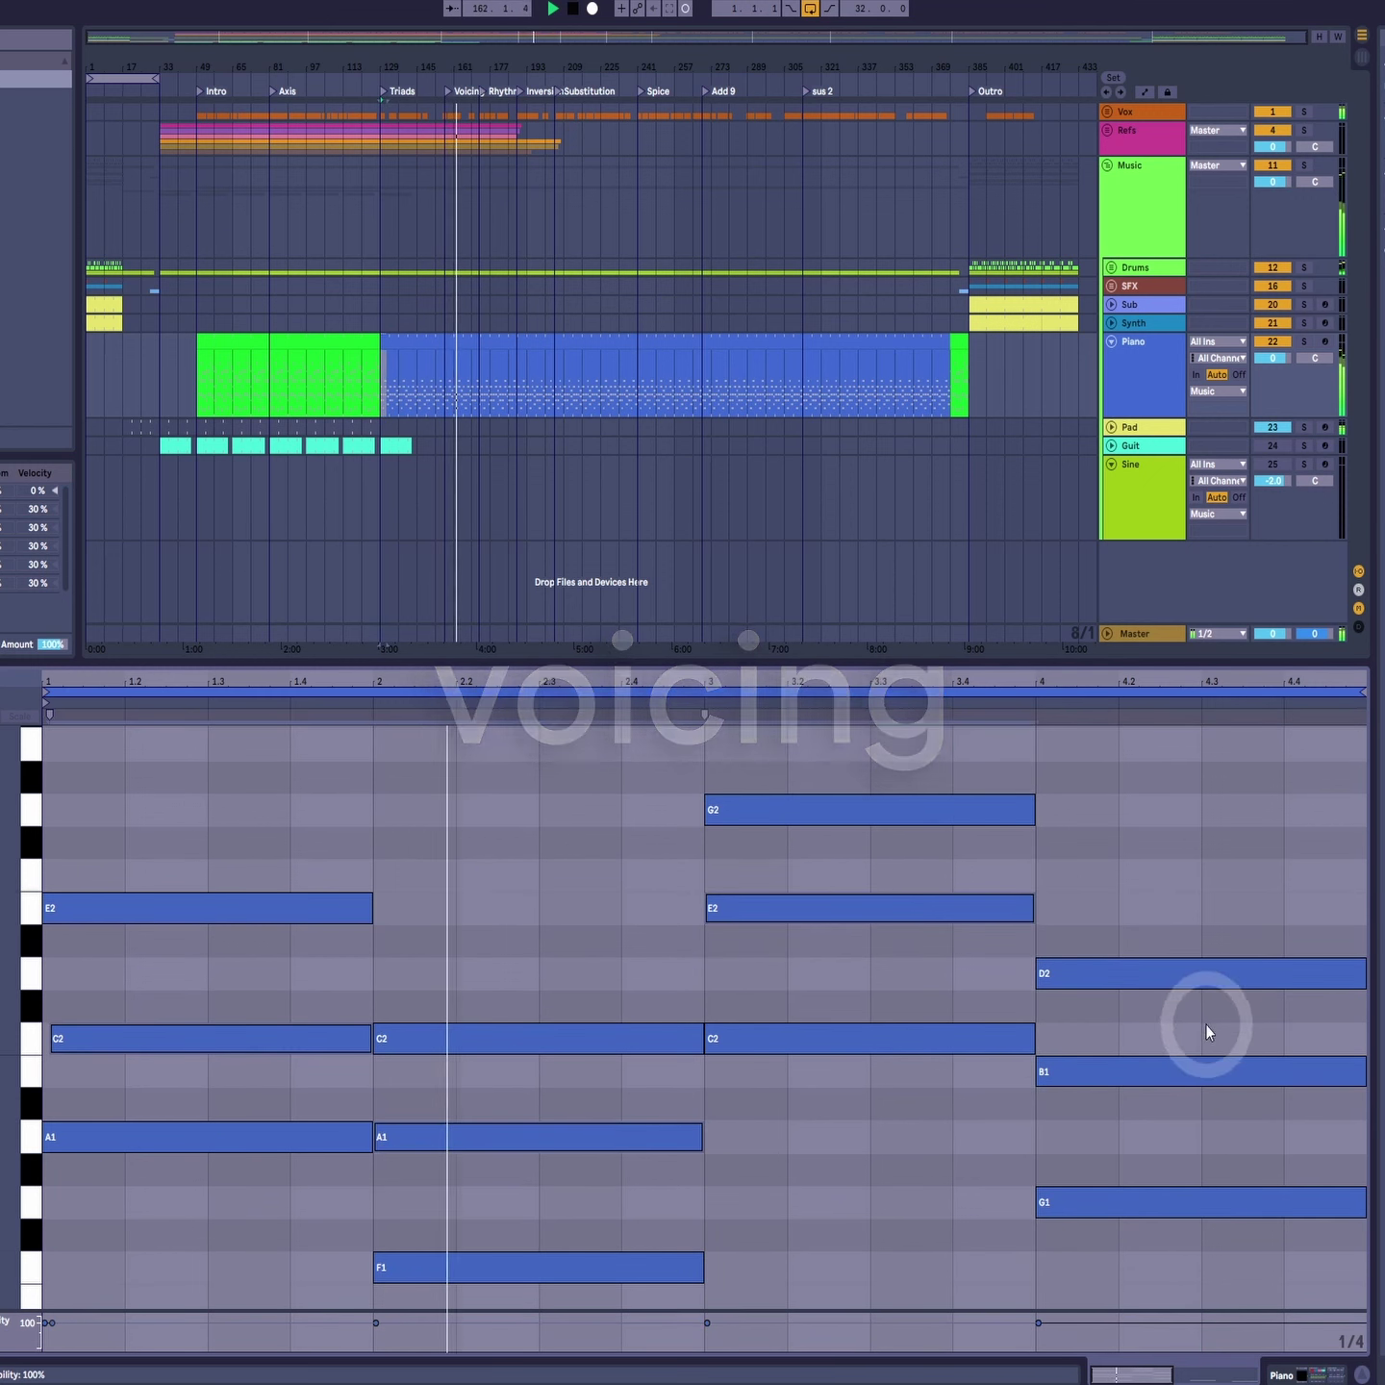
scroll(308, 1031, "up", 2)
scroll(152, 1135, "up", 2)
mouse_move(128, 1175)
left_mouse_down()
mouse_move(67, 782)
mouse_move(140, 779)
mouse_move(152, 817)
mouse_move(43, 777)
left_mouse_up()
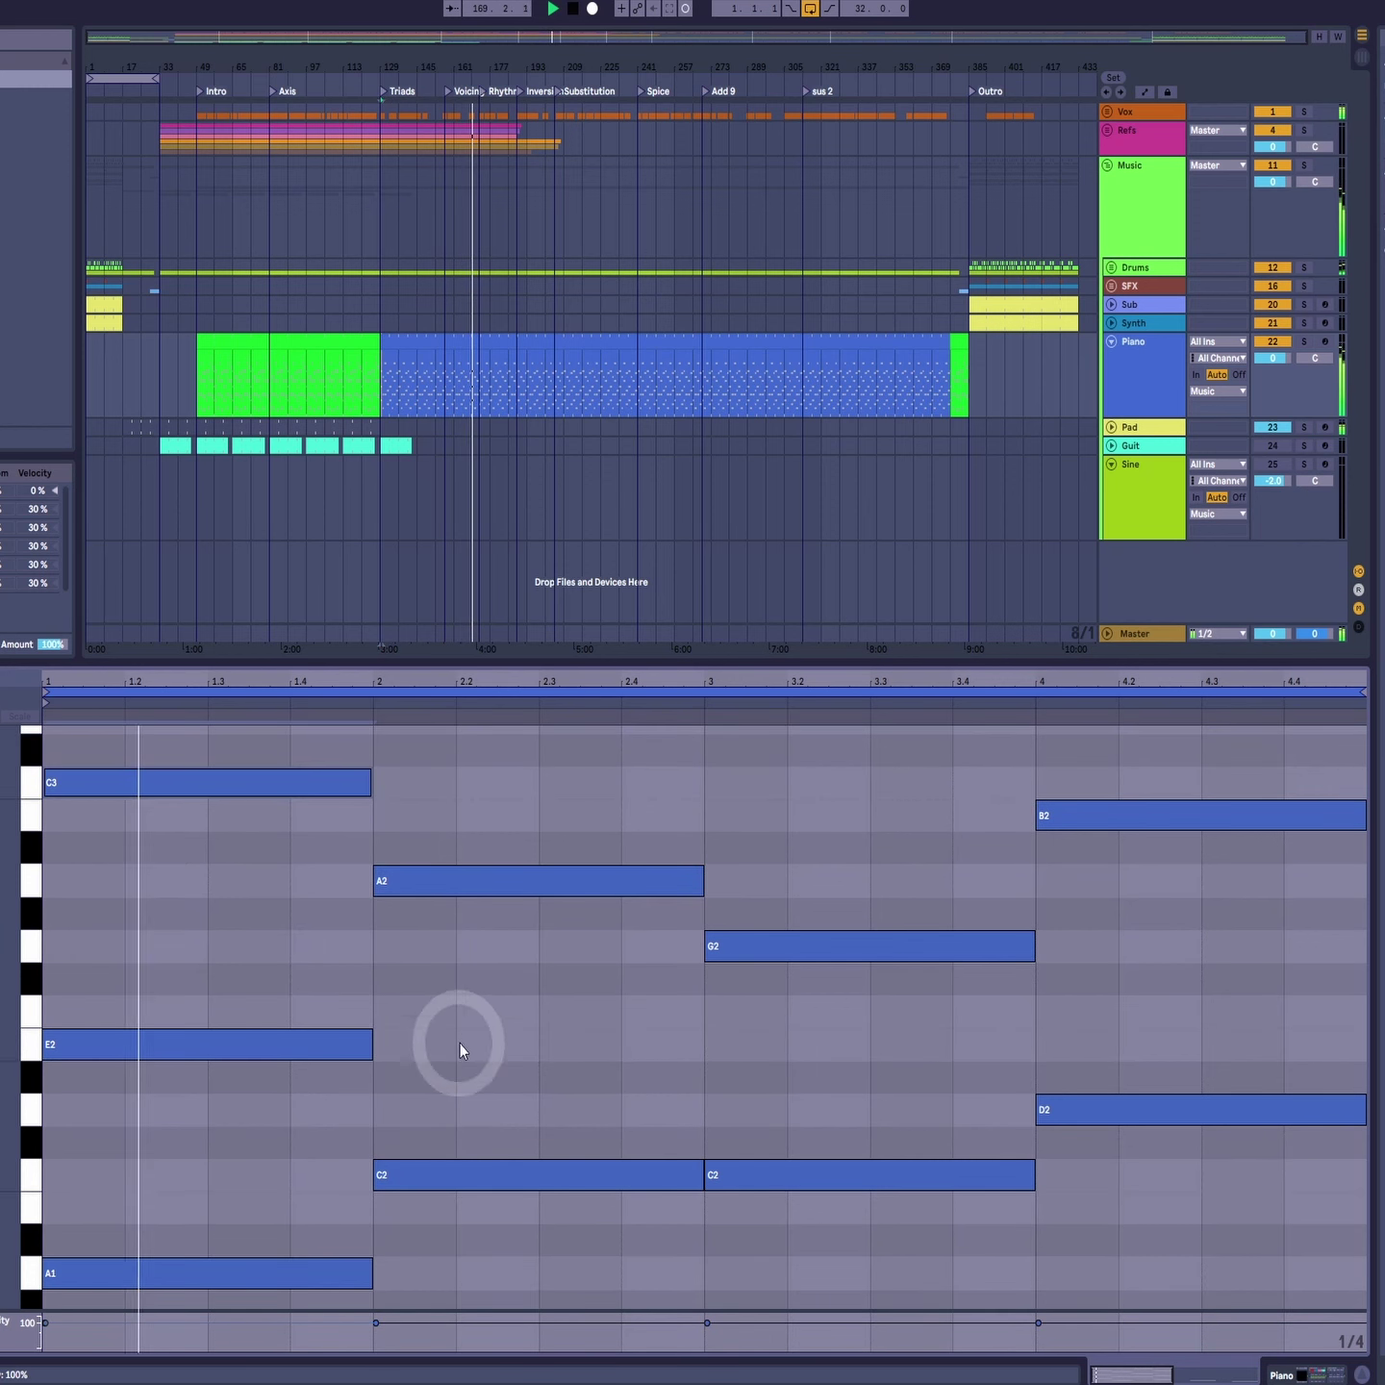
left_click(576, 1101)
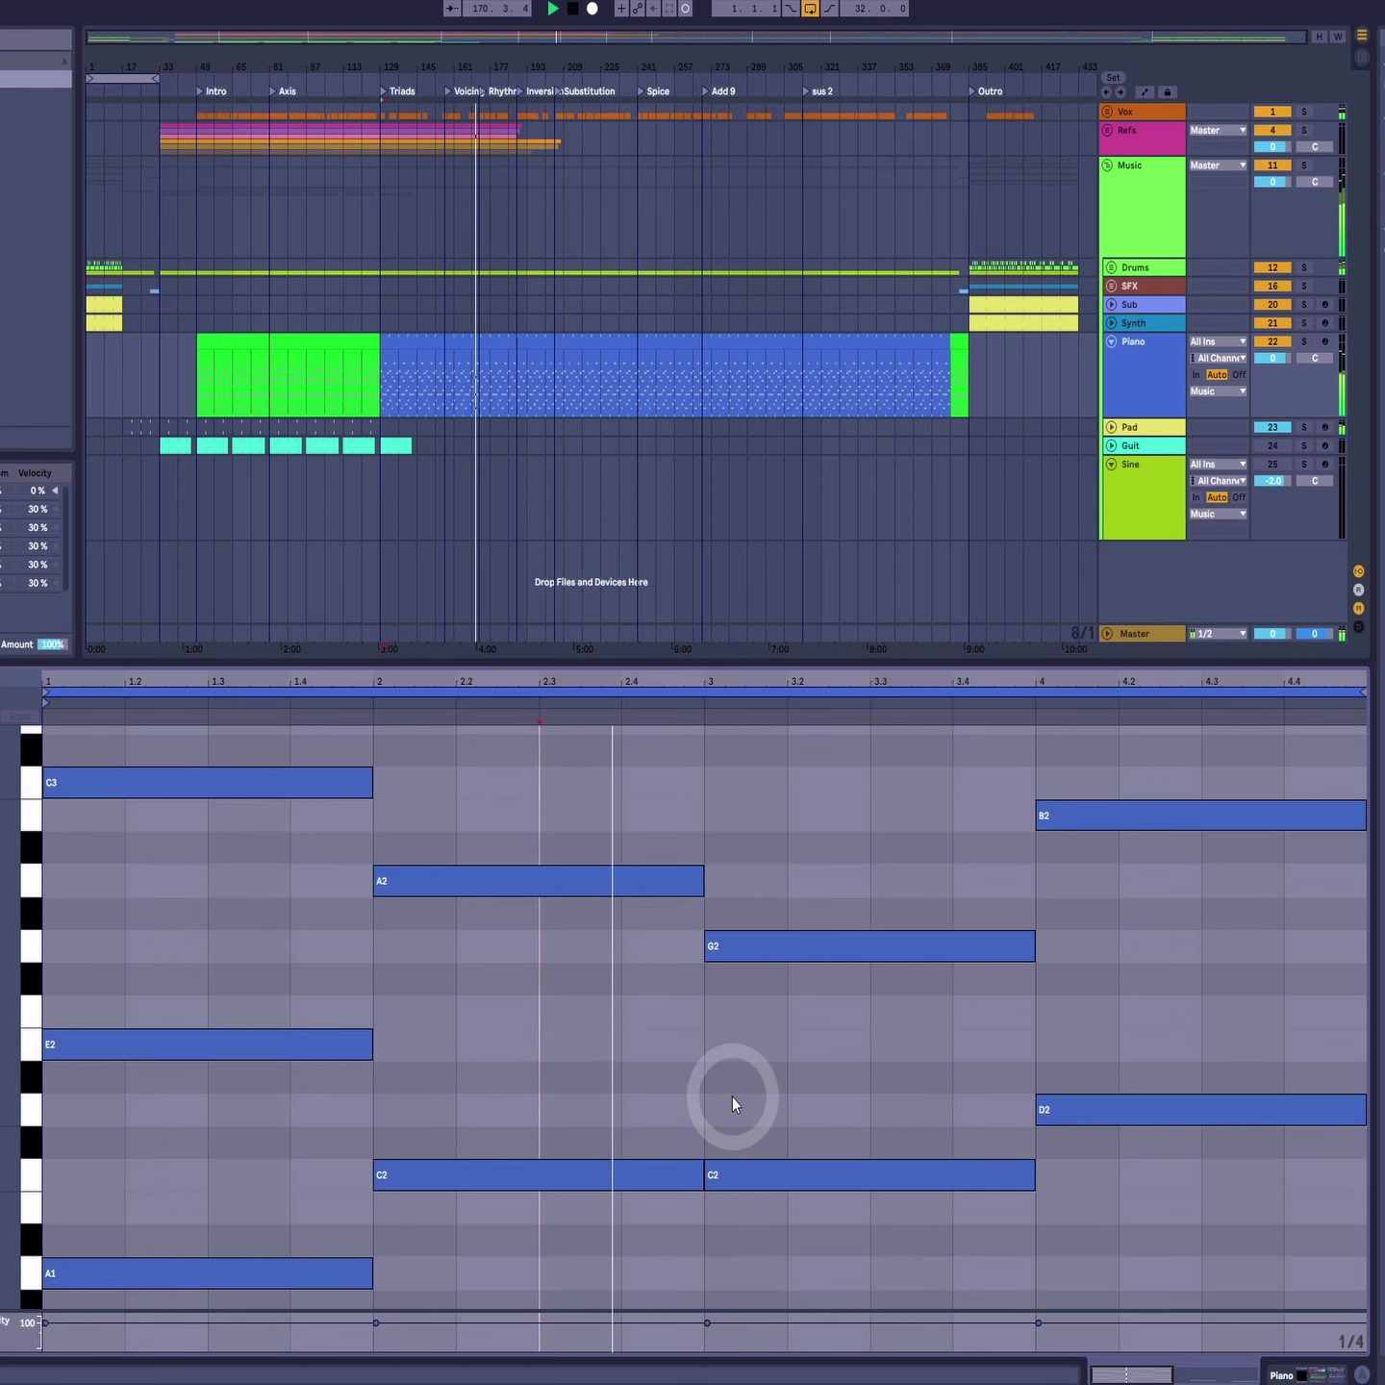
scroll(951, 1154, "down", 2)
left_click_drag(9, 925, 4, 938)
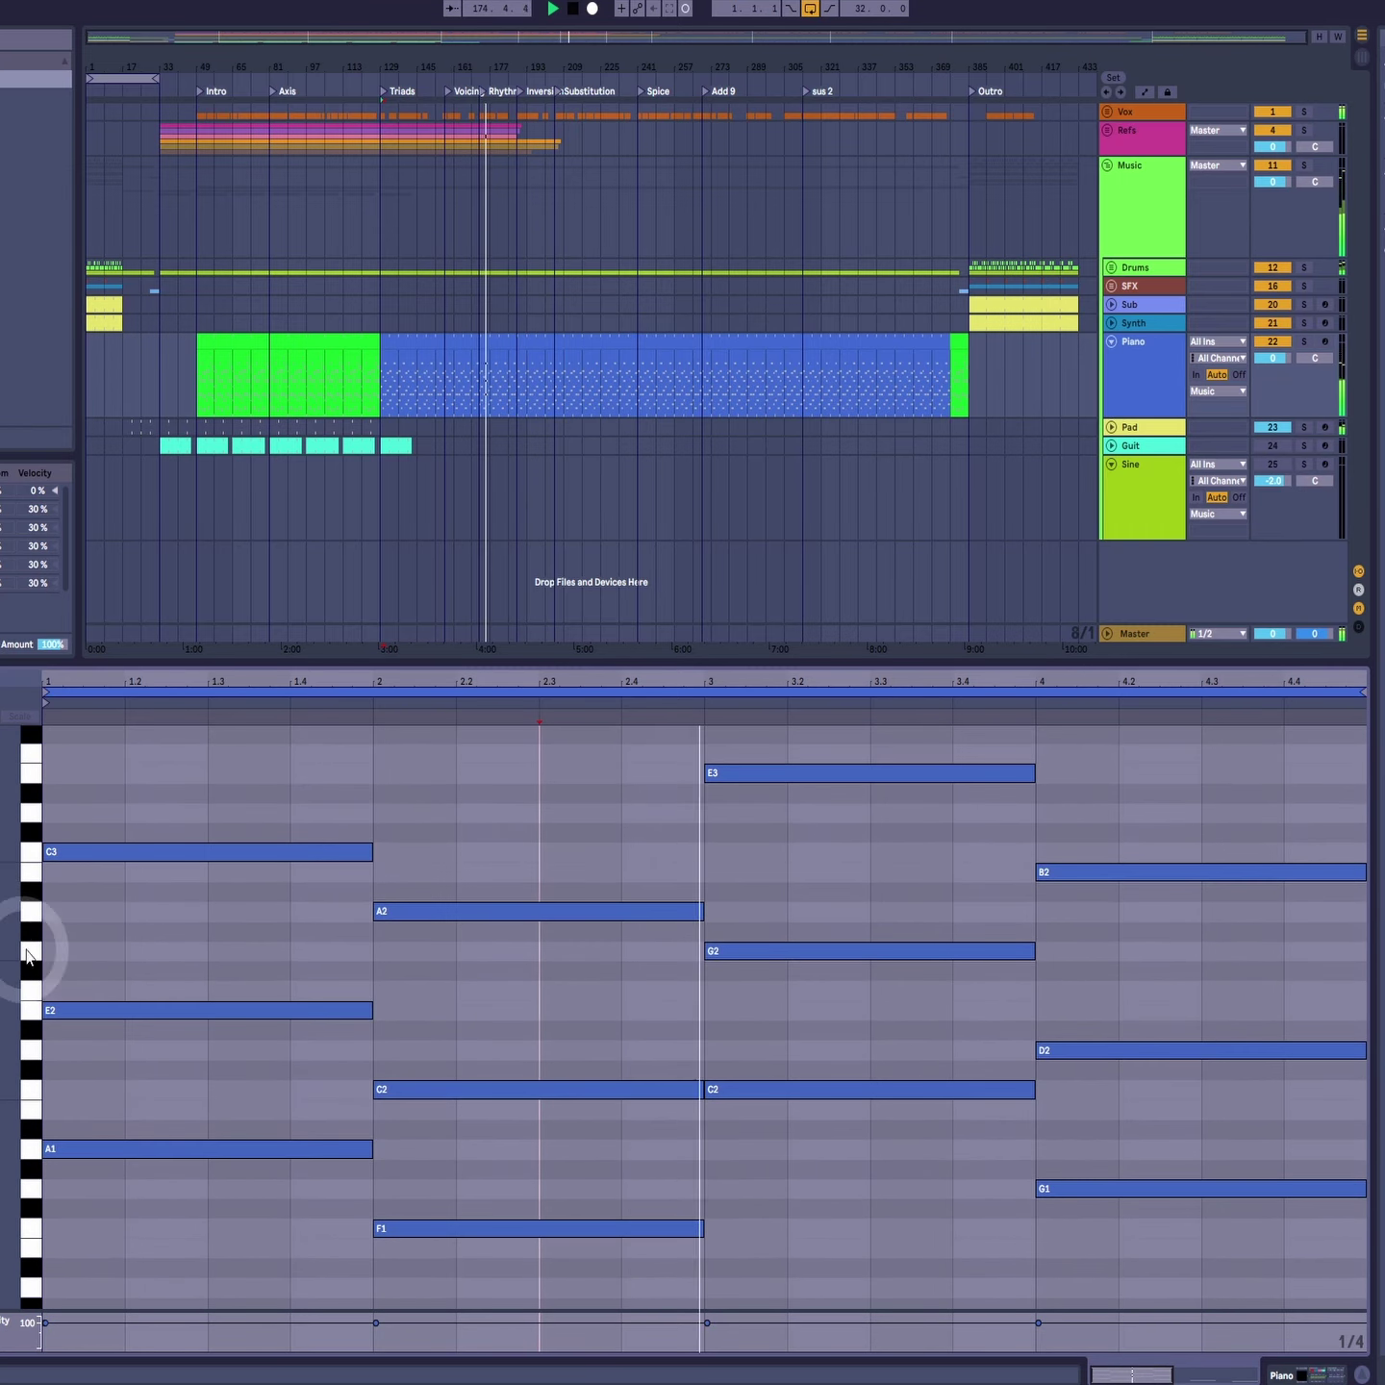
Step: Shorten the first and third chords by one beat so they end at 1.4 and 3.4
left_click_drag(275, 775, 210, 1187)
left_click_drag(805, 1199, 817, 748)
left_click_drag(1032, 771, 953, 762)
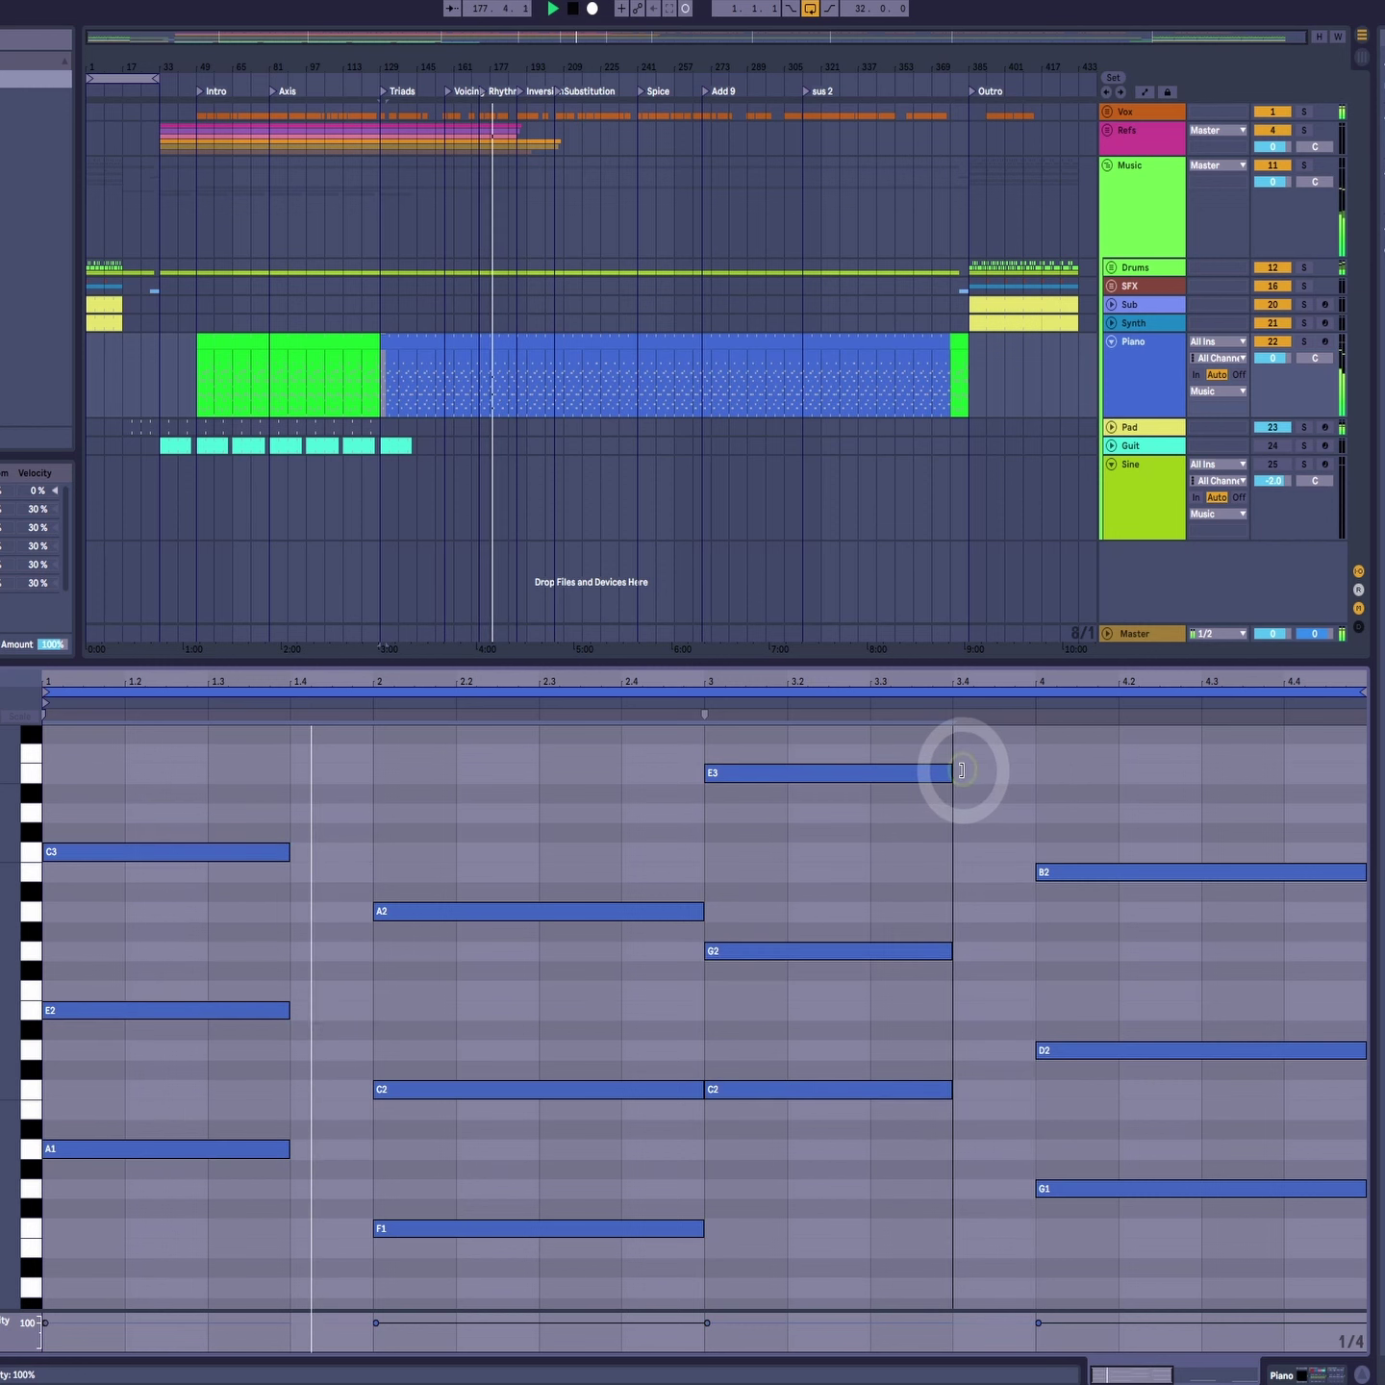
Step: Extend the second and fourth chords one beat earlier so they start at 1.4 and 3.4
left_click_drag(535, 930, 529, 1310)
left_click_drag(1118, 786, 1121, 1241)
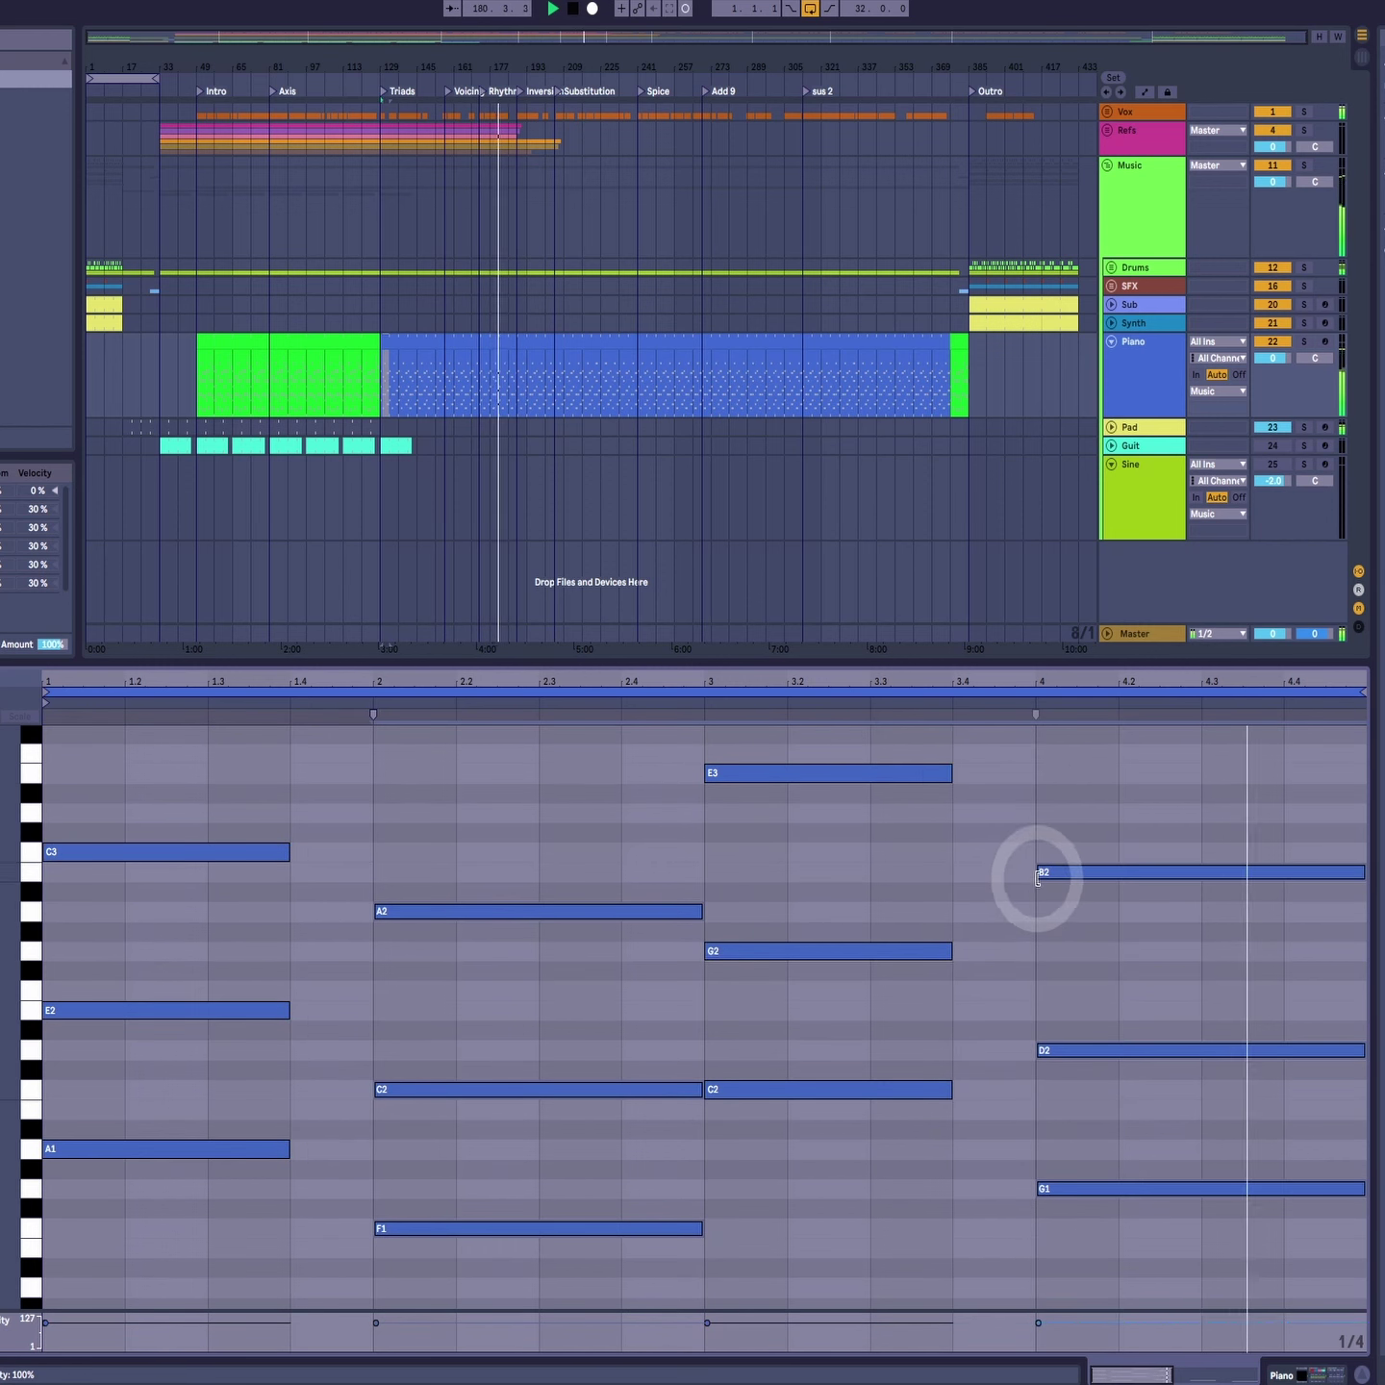
left_click_drag(1037, 880, 957, 871)
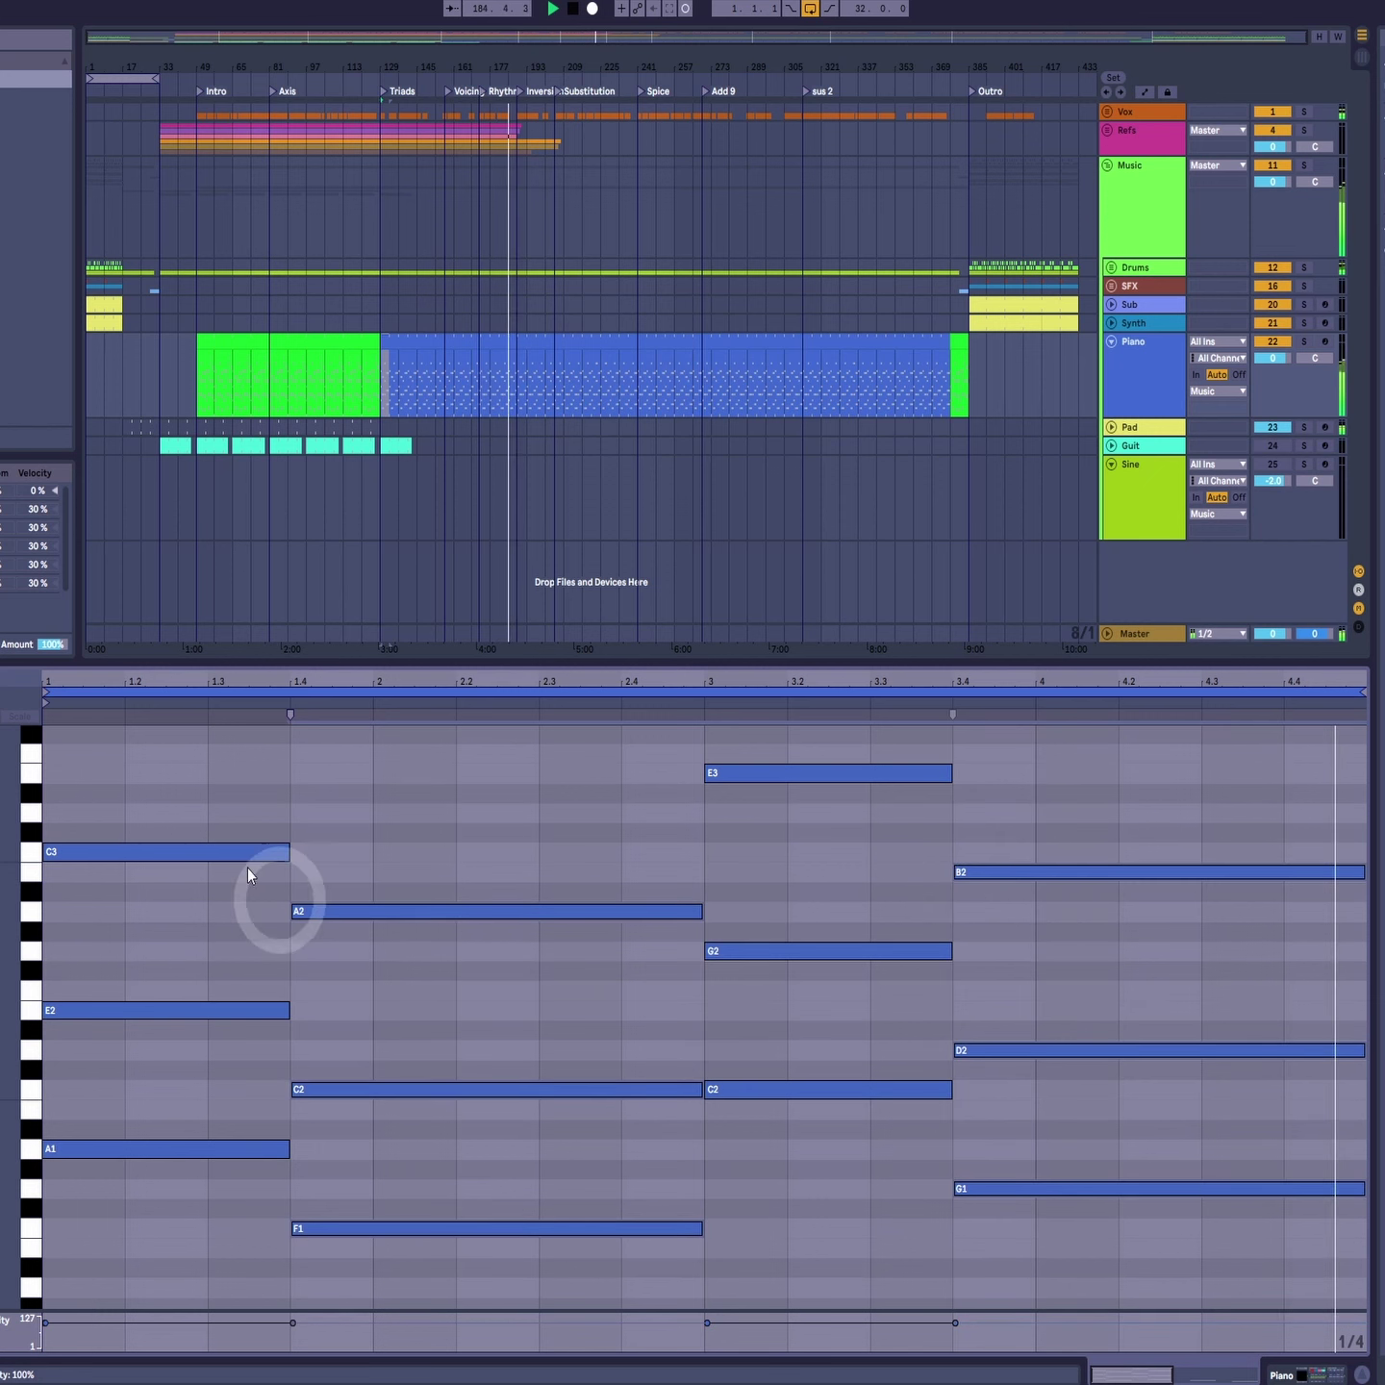
left_click_drag(401, 799, 386, 1332)
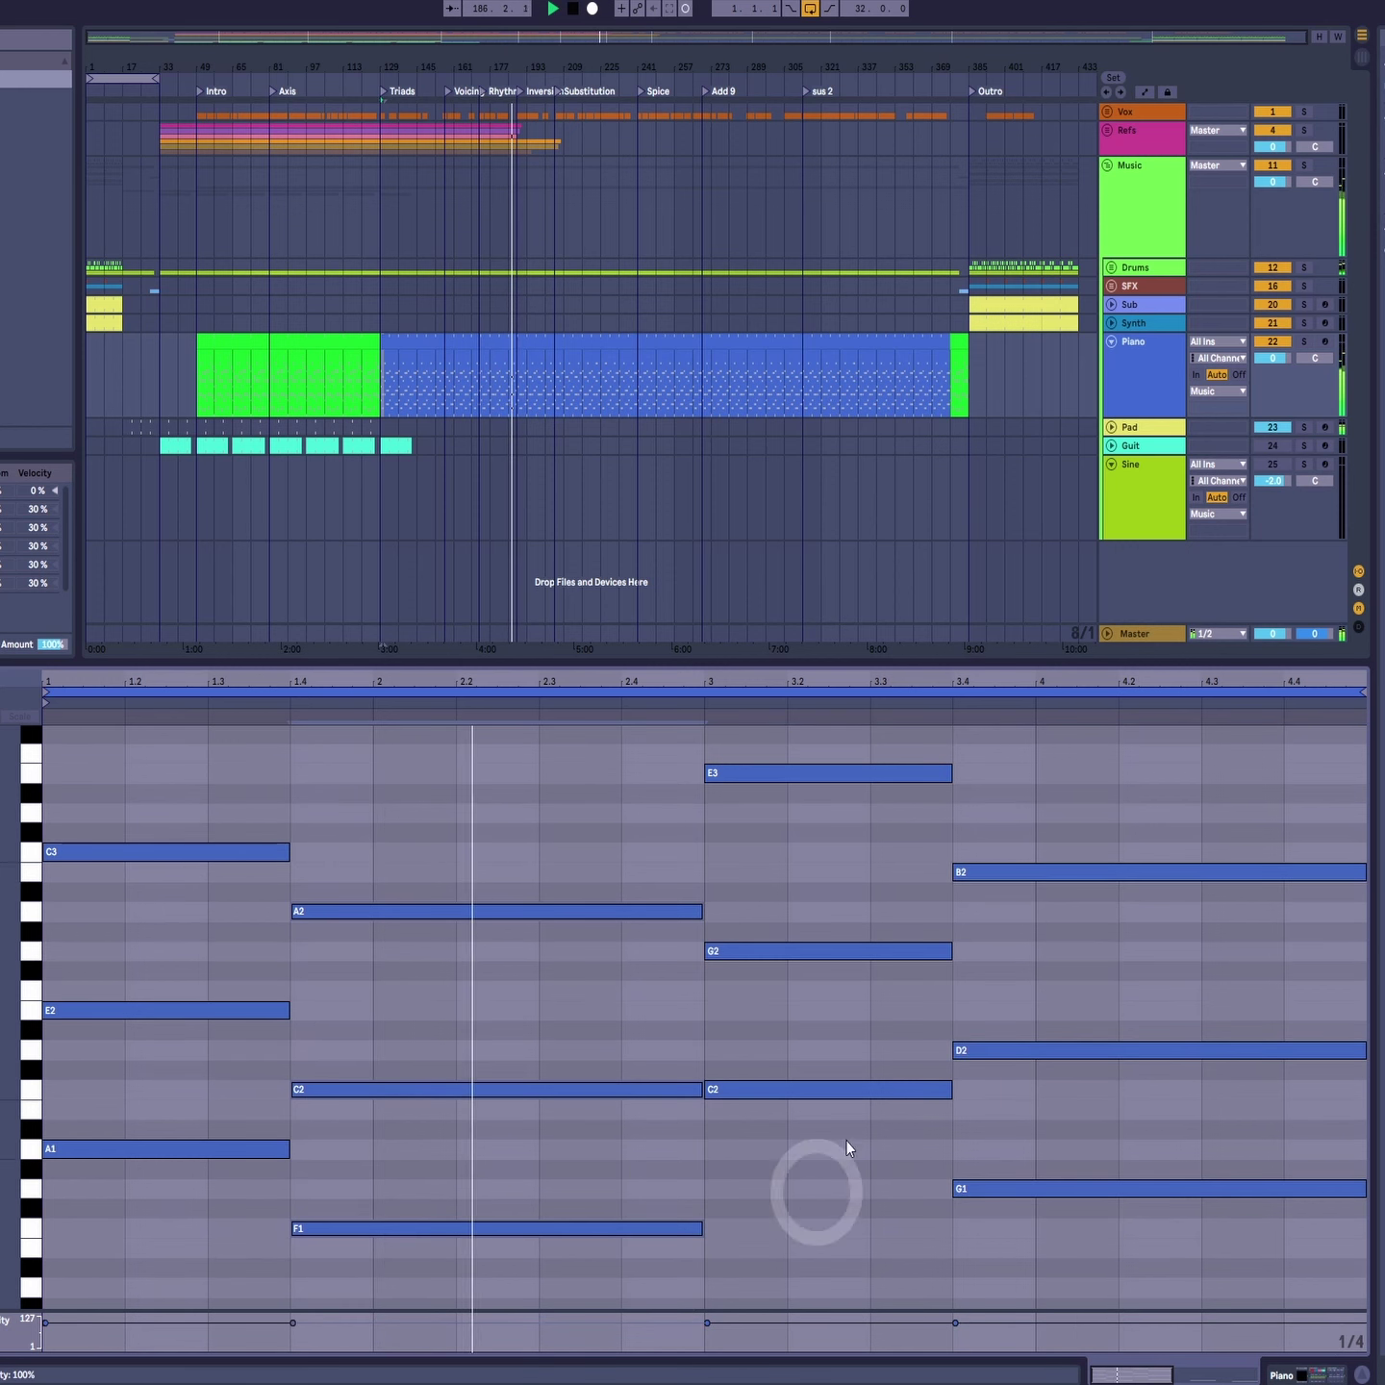
left_click_drag(1105, 789, 1076, 1292)
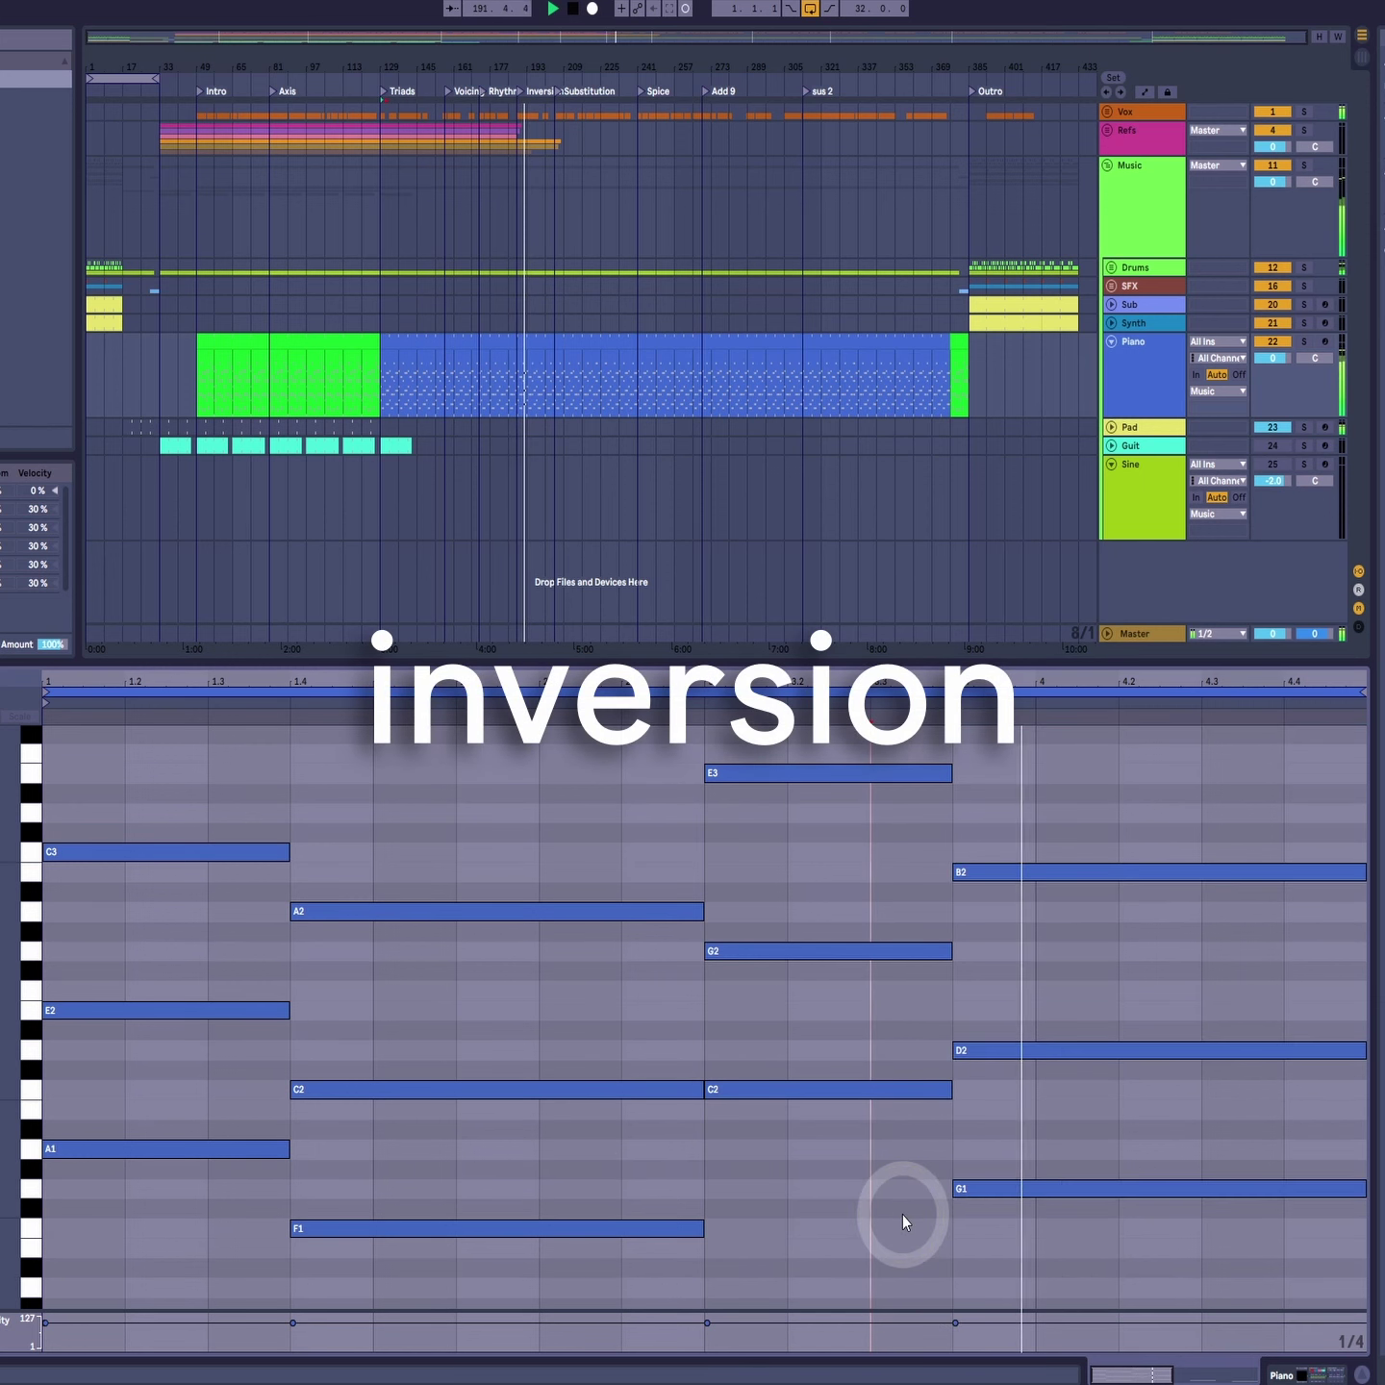
Step: Invert the last chord by raising its bass note to B1, and add a G2 note of the same length
left_click_drag(1097, 774, 1076, 1242)
mouse_move(1075, 1151)
left_mouse_down()
mouse_move(1070, 835)
mouse_move(1063, 1226)
mouse_move(1051, 1248)
mouse_move(983, 1183)
mouse_move(983, 1167)
mouse_move(1078, 1118)
mouse_move(1005, 1113)
left_mouse_up()
left_click(991, 1143)
left_click(844, 1071)
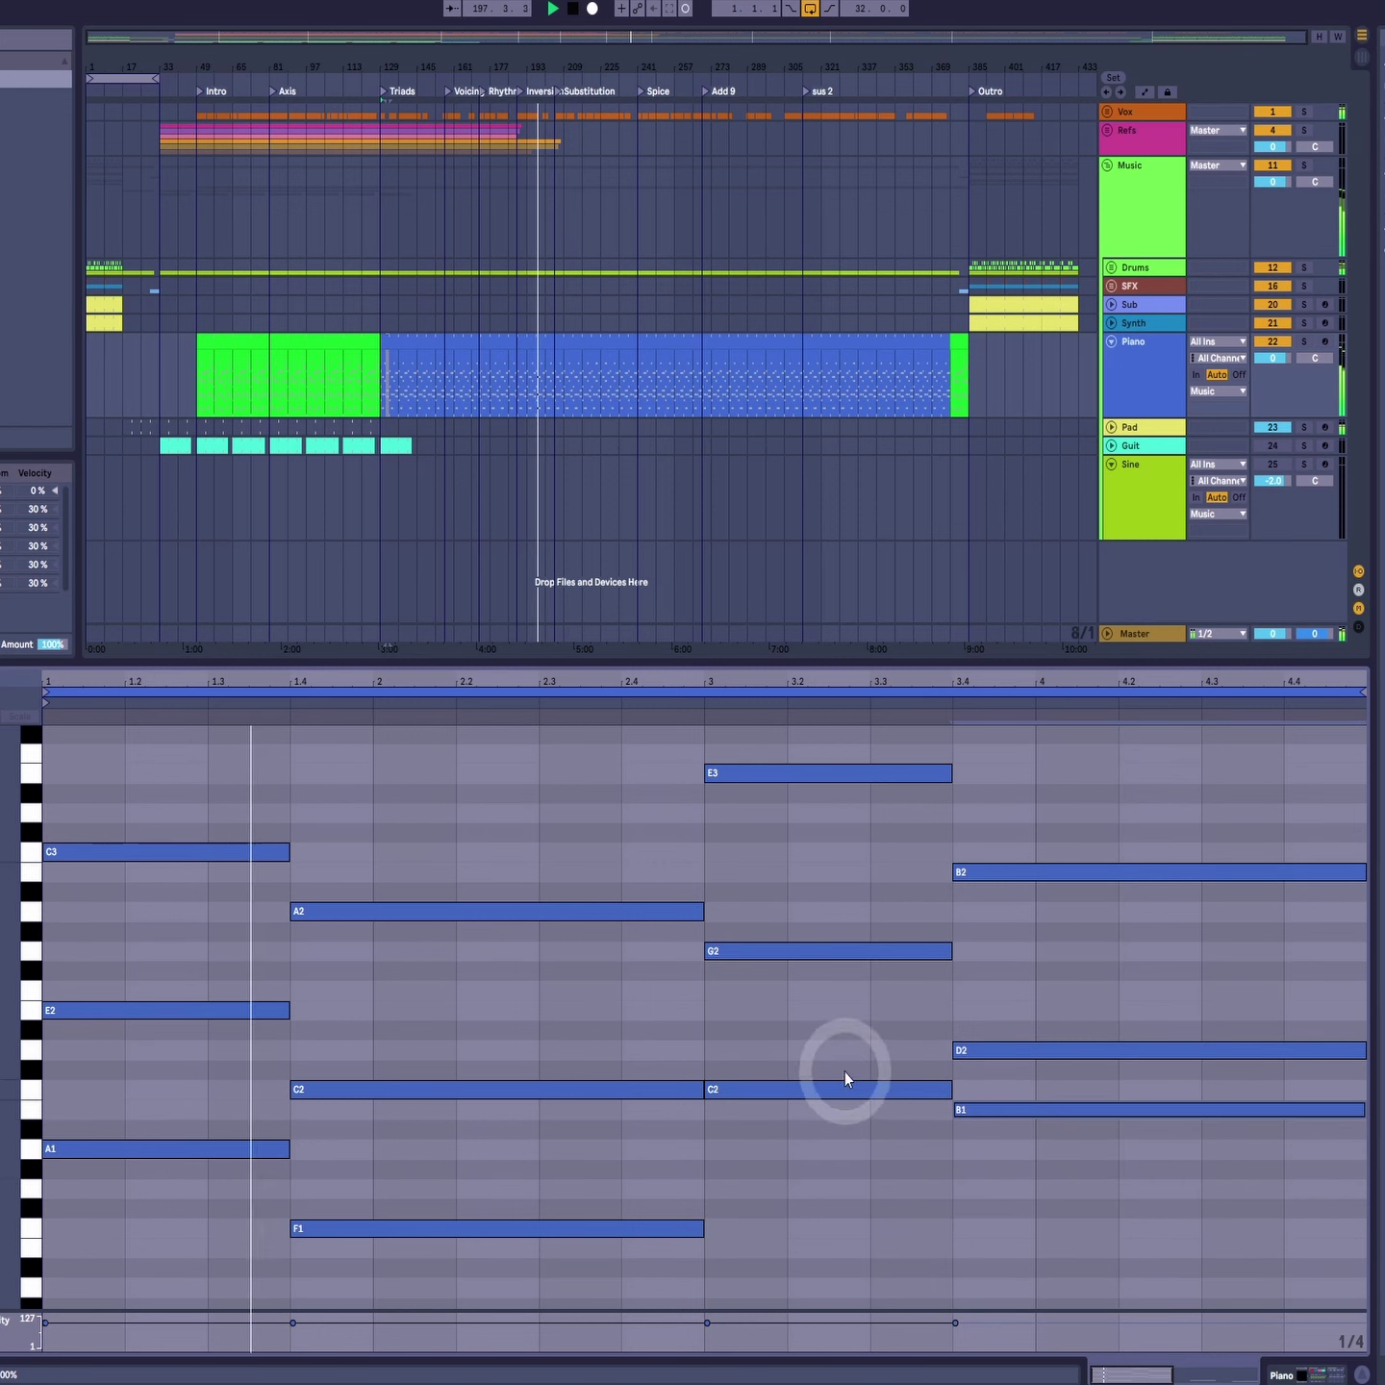
left_click(994, 1106)
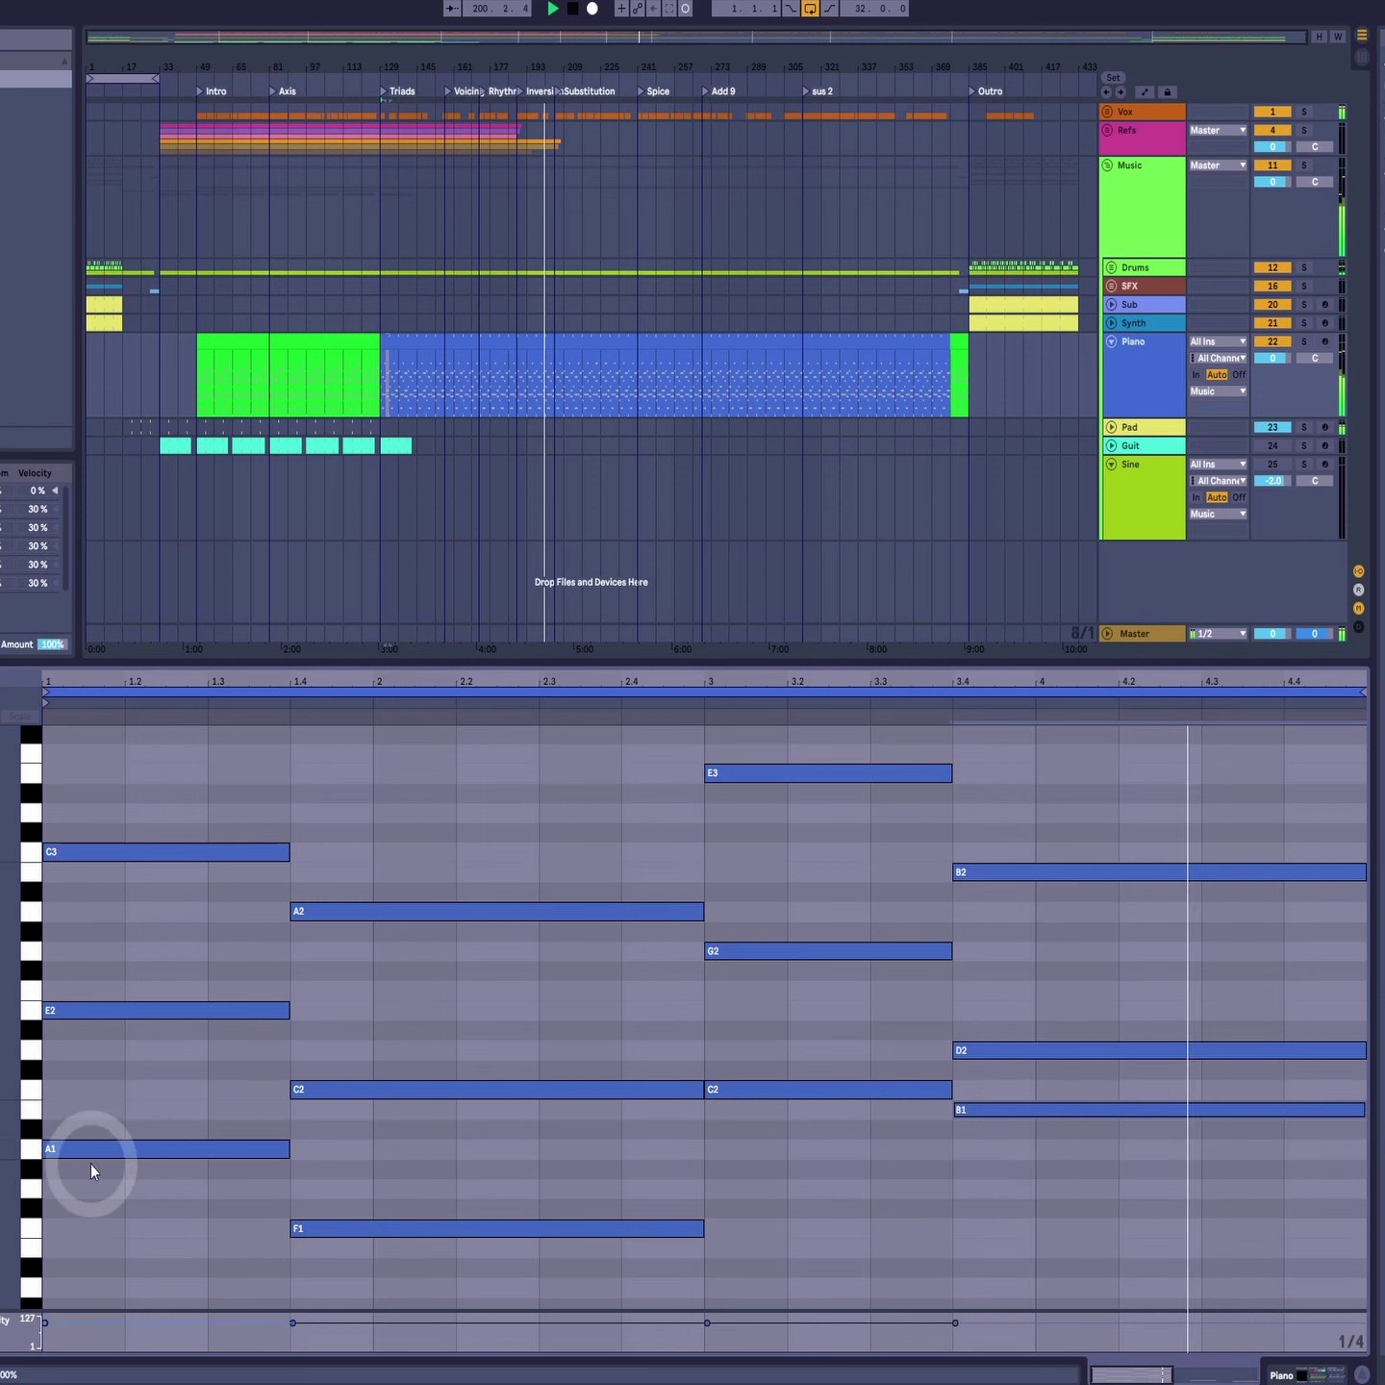
double_click(994, 952)
left_click_drag(1035, 956, 1170, 988)
Step: Duplicate the four-bar chord progression into bars 5 to 8 so the clip spans eight bars
mouse_move(510, 673)
left_mouse_down()
mouse_move(618, 665)
mouse_move(491, 794)
mouse_move(494, 679)
mouse_move(498, 690)
left_mouse_up()
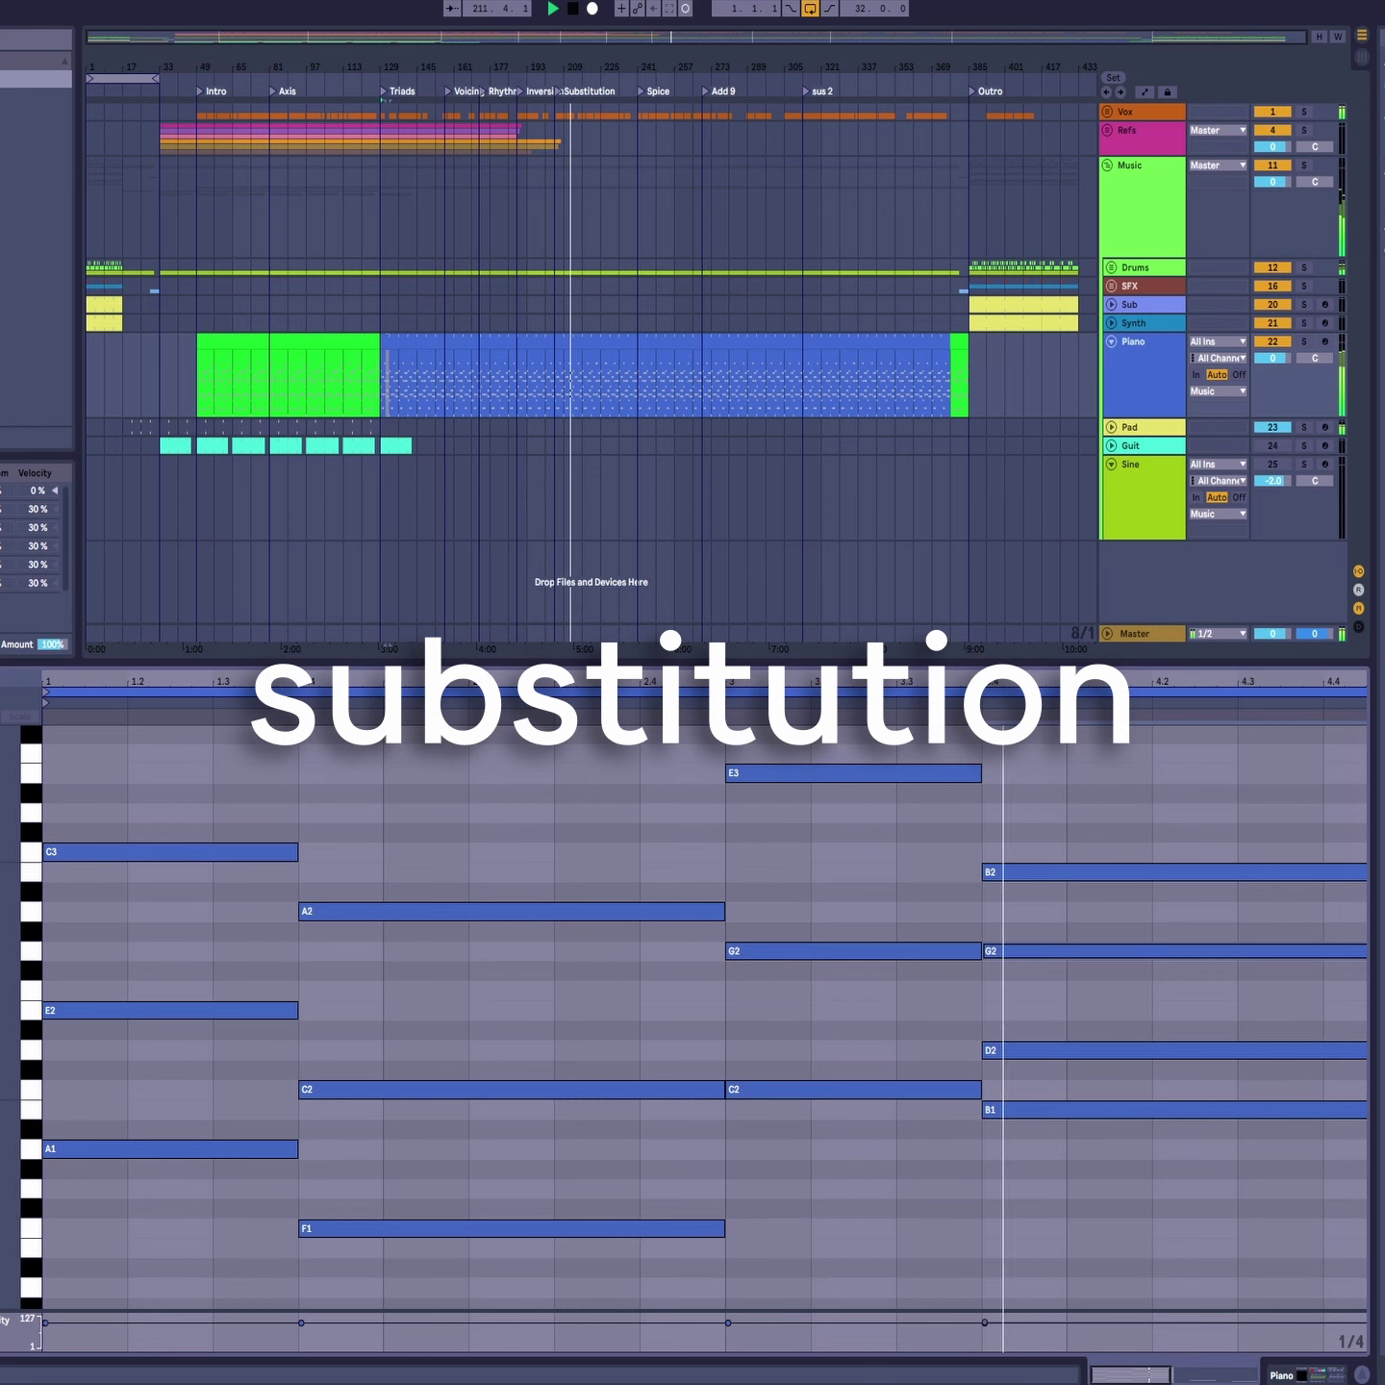
key("ctrl+d")
left_click_drag(1332, 1166, 1382, 1306)
key("Delete")
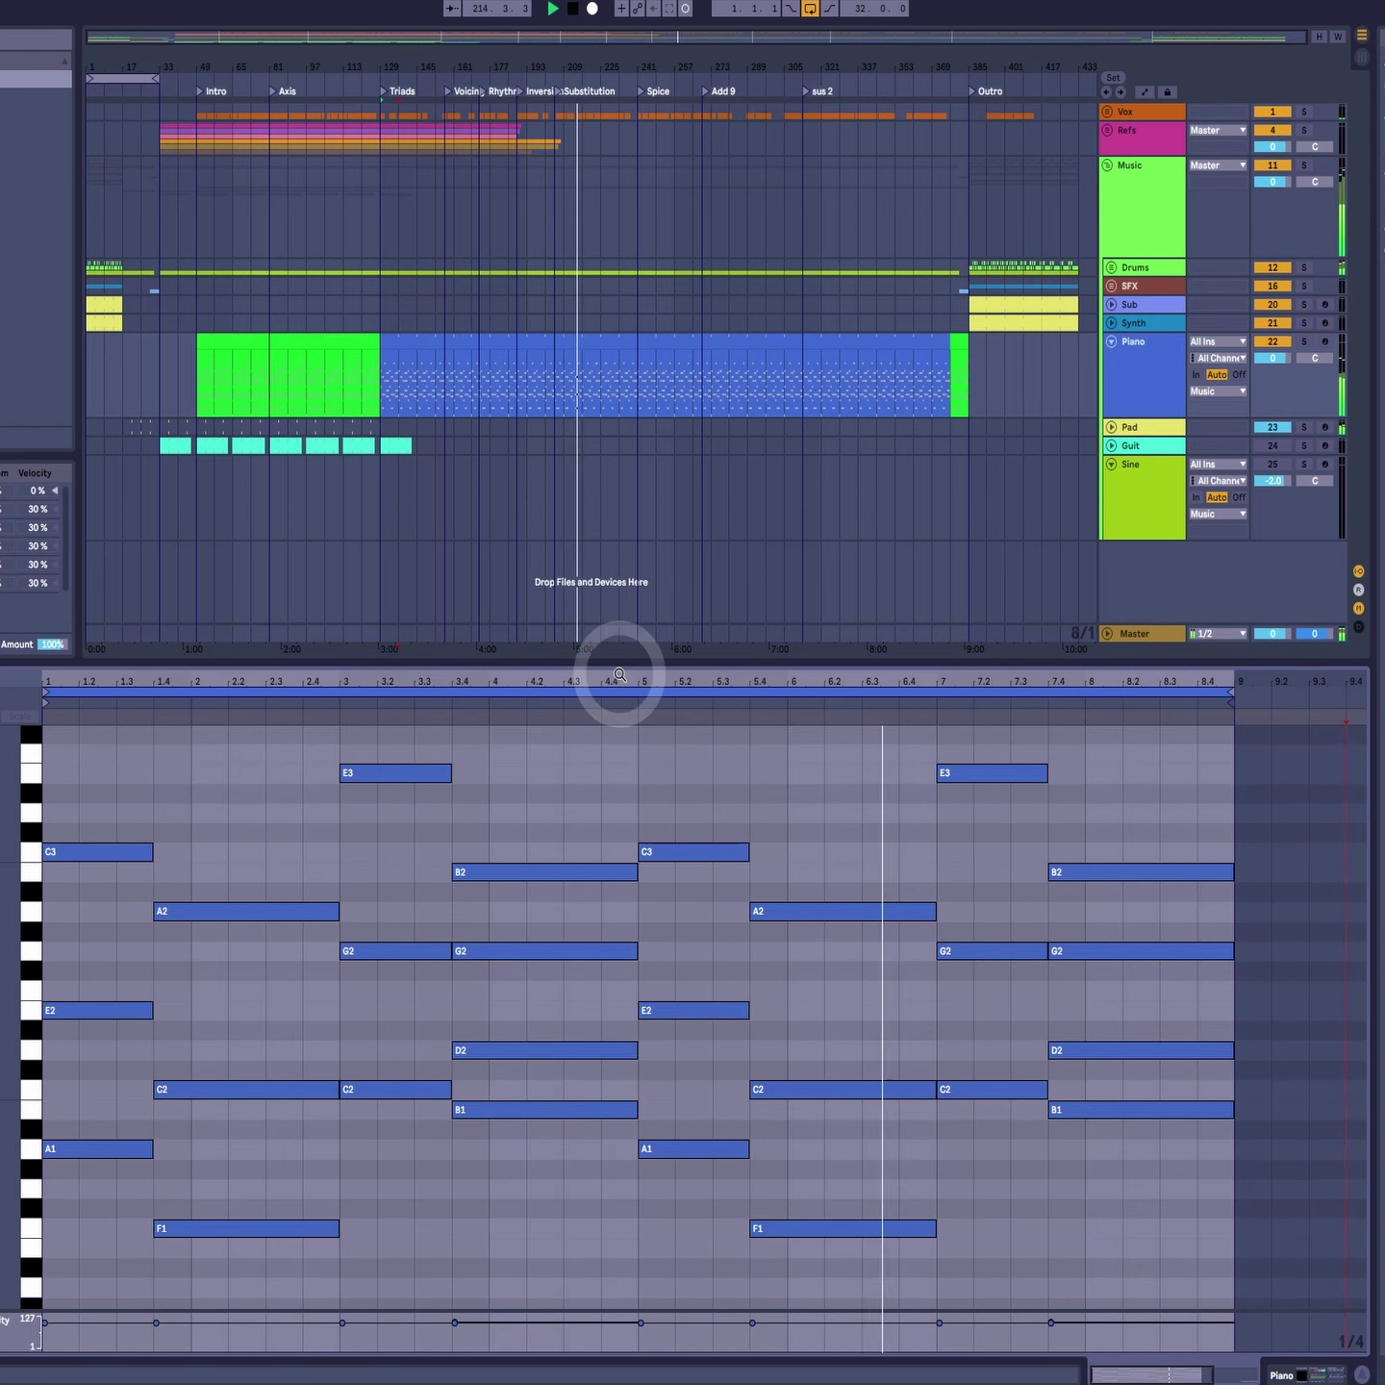
mouse_move(620, 674)
left_mouse_down()
mouse_move(619, 772)
mouse_move(619, 675)
left_mouse_up()
left_click_drag(1244, 1052, 1367, 1345)
key("Delete")
left_click_drag(601, 691, 599, 685)
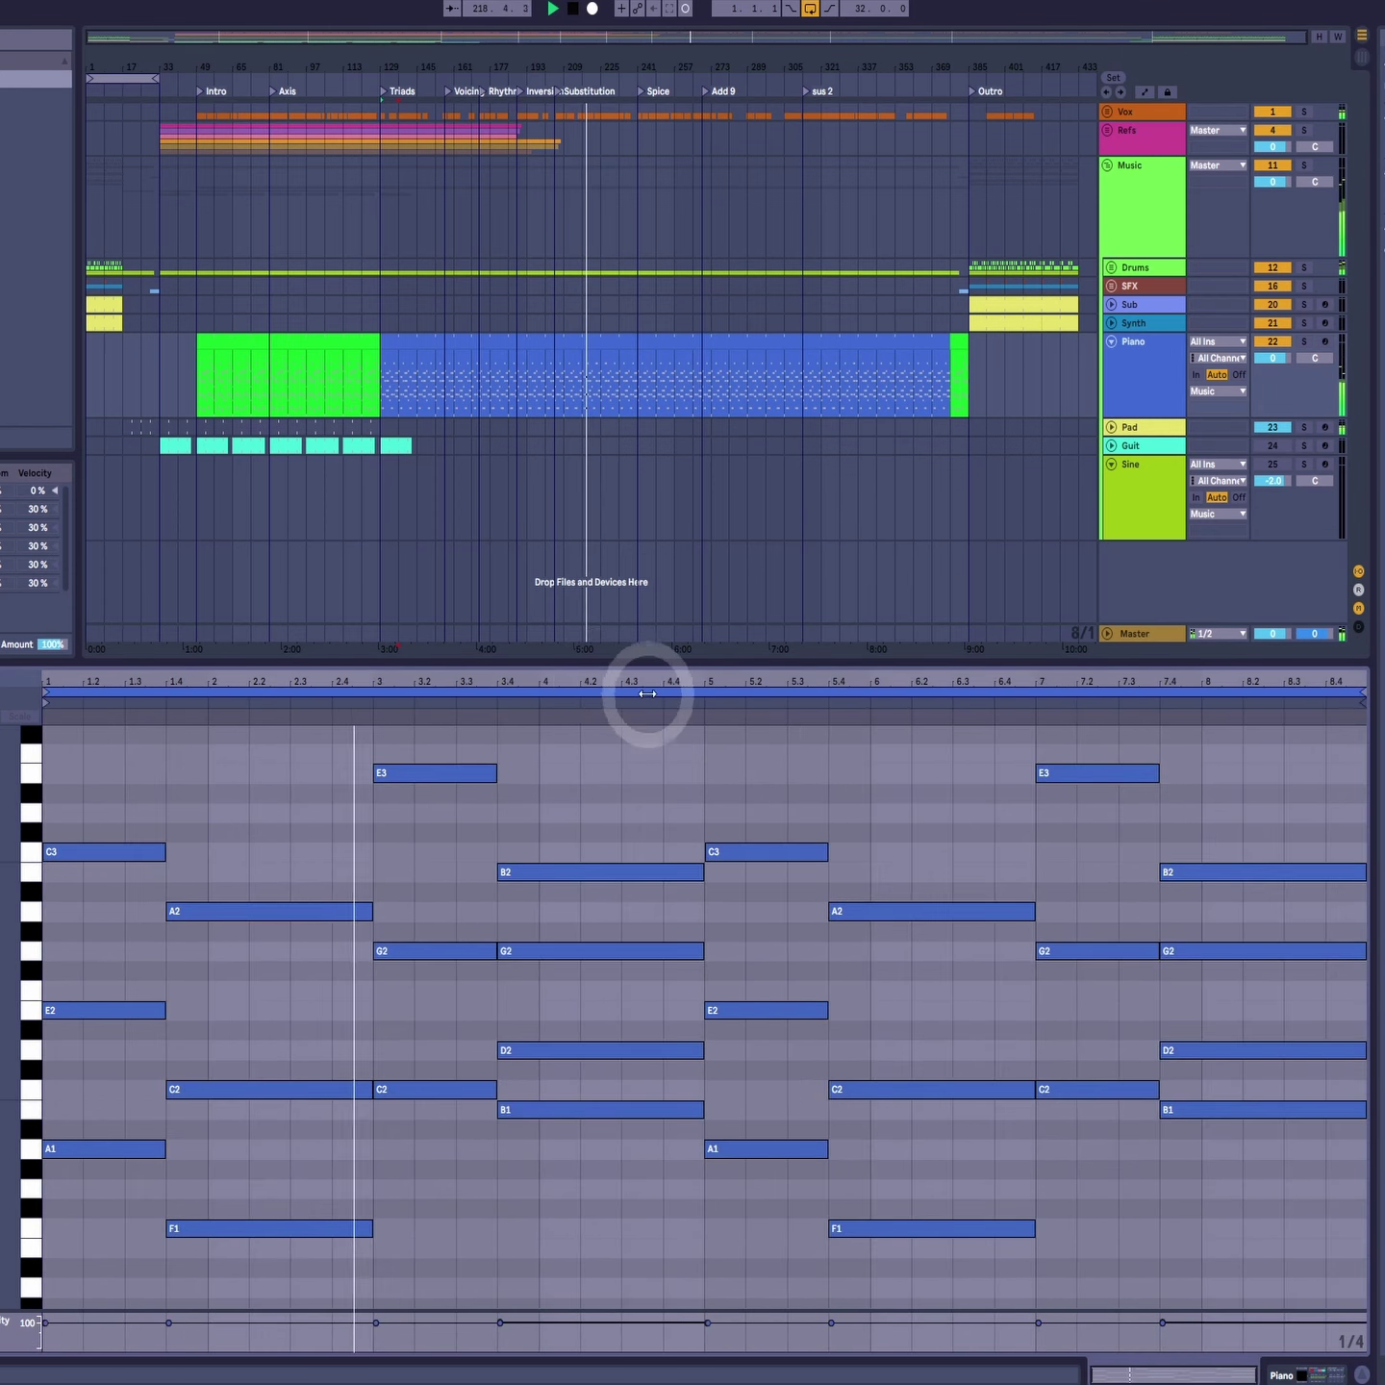
Step: Substitute the final chord at 7.4 by moving its D2 note down to a new E1 bass
left_click(1139, 1216)
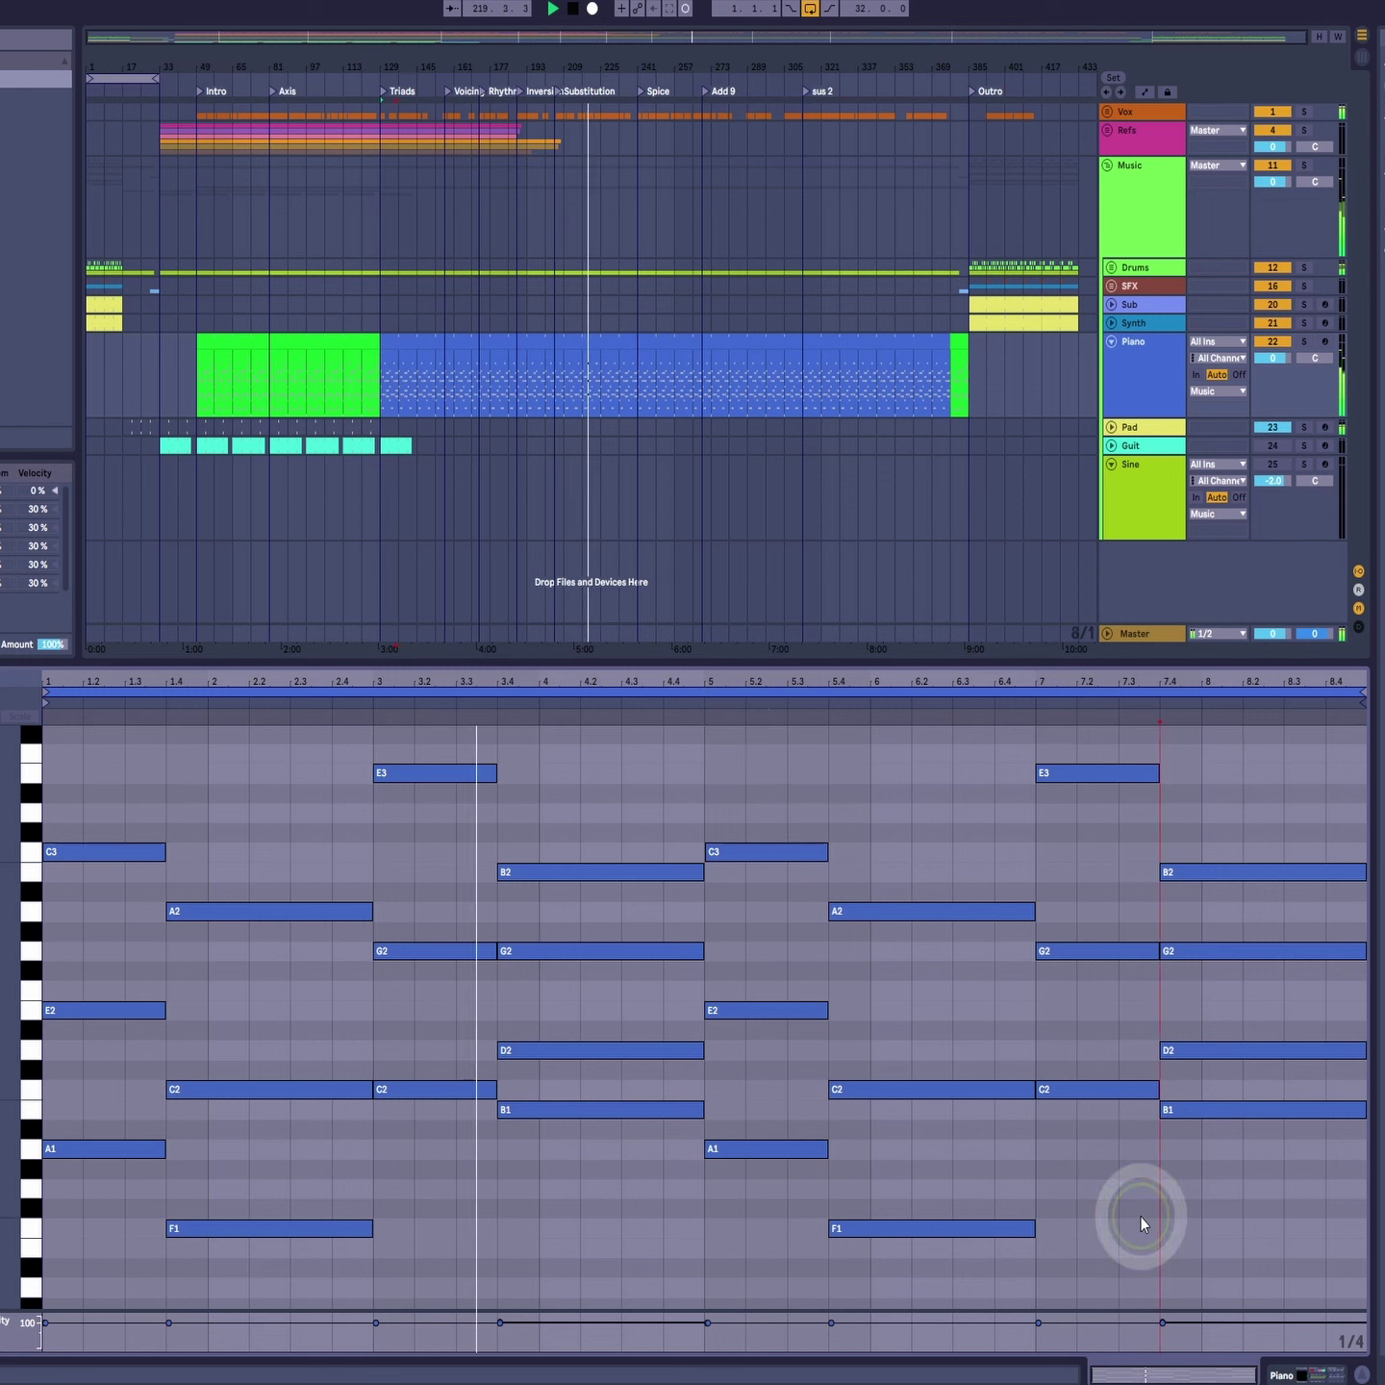
left_click(1216, 1111)
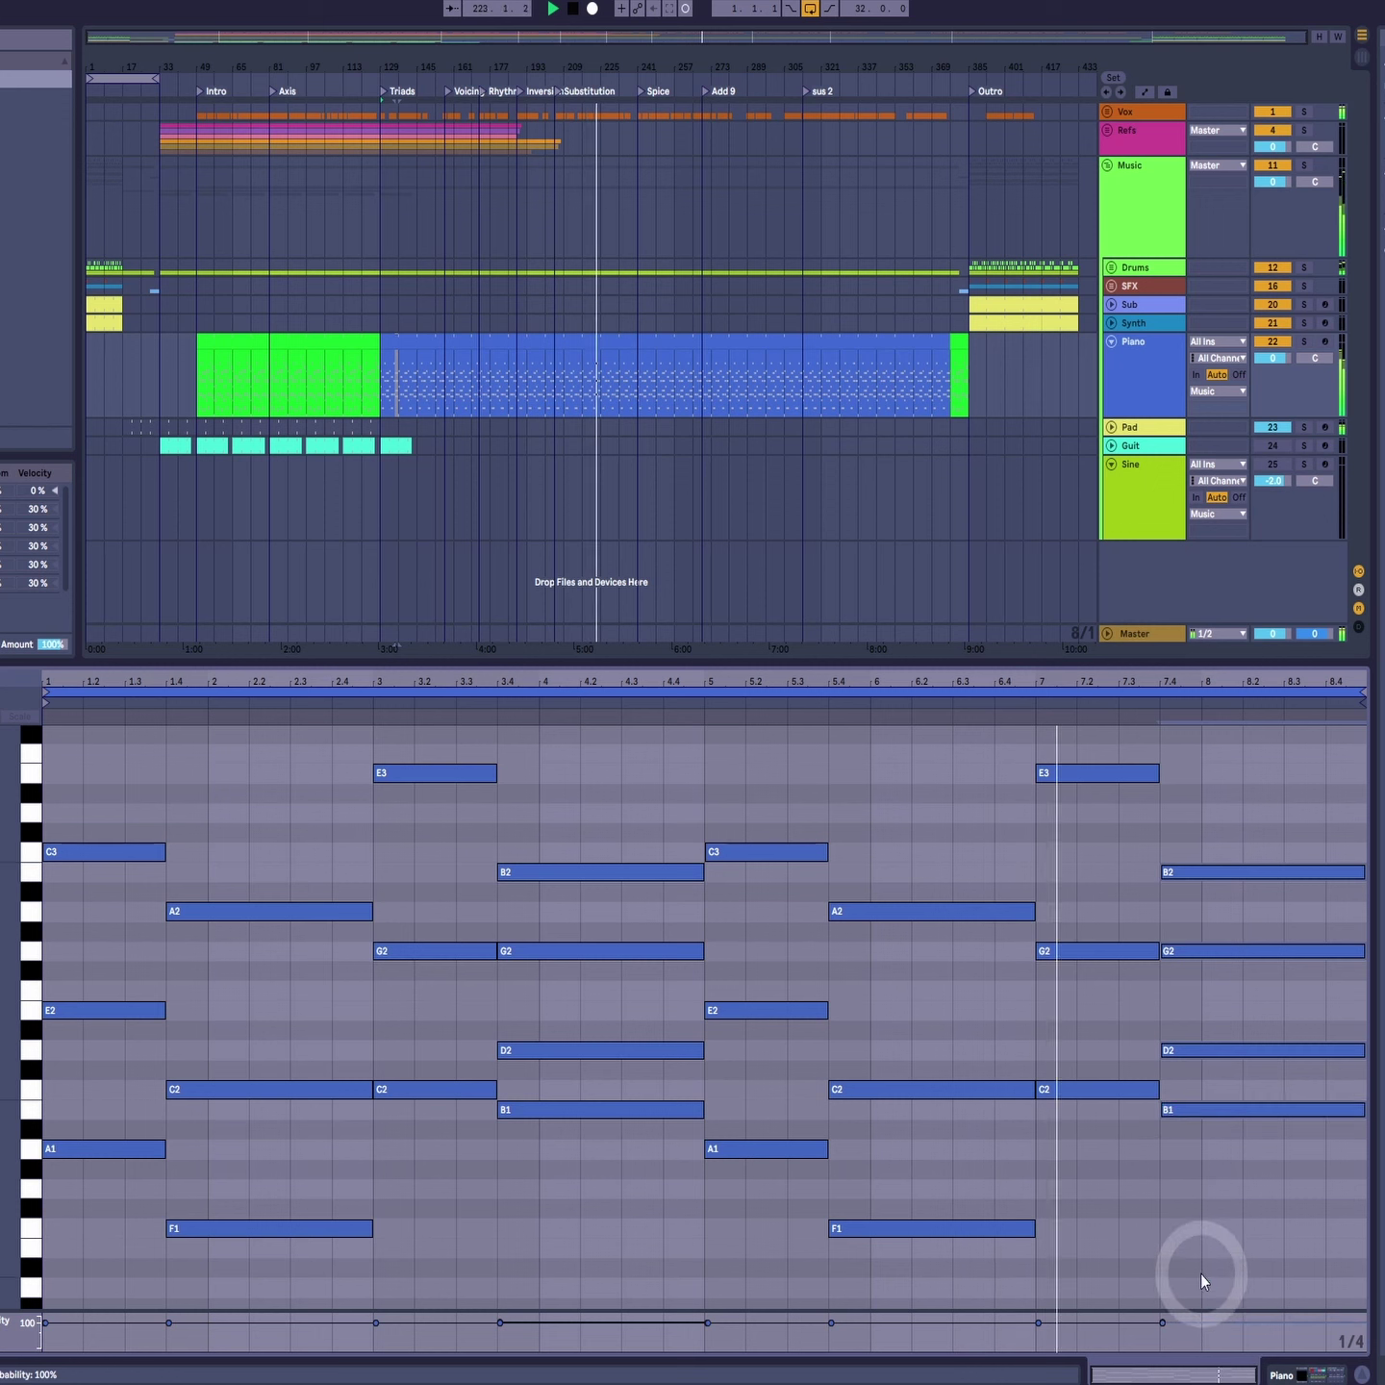
left_click(1167, 1169)
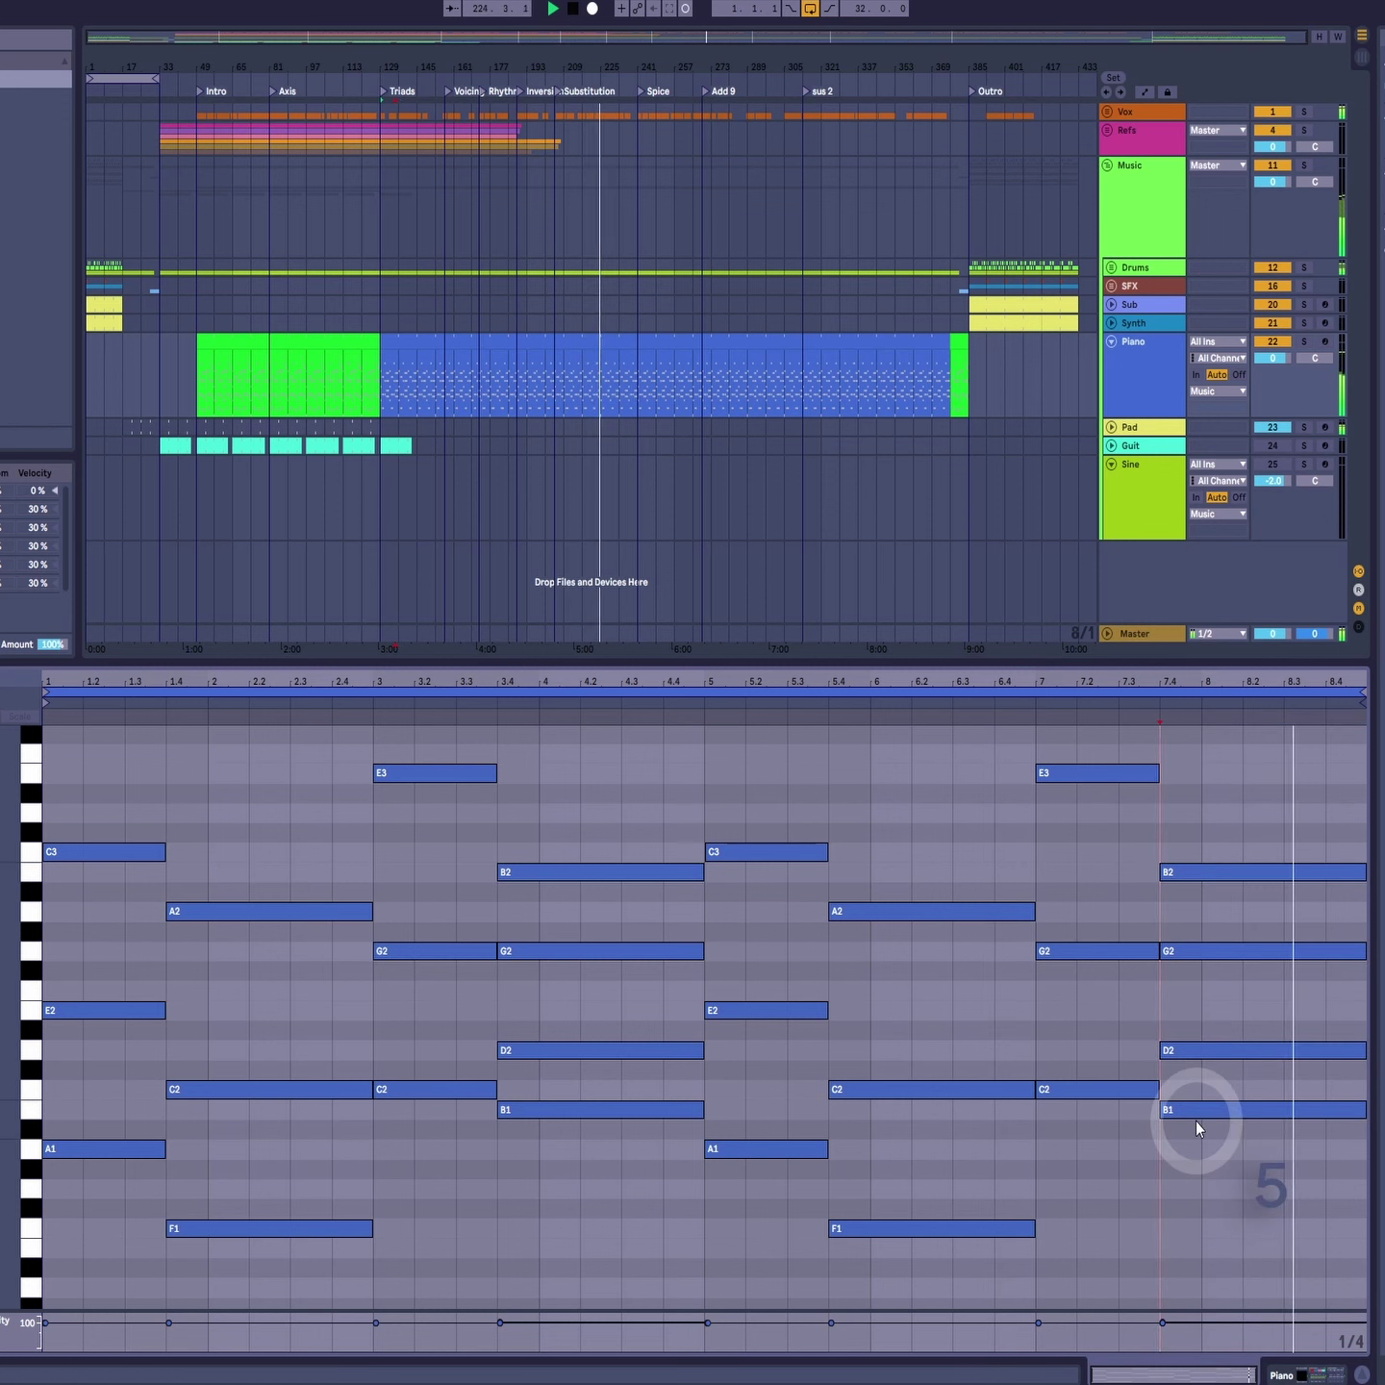
left_click_drag(1203, 1061, 1199, 1246)
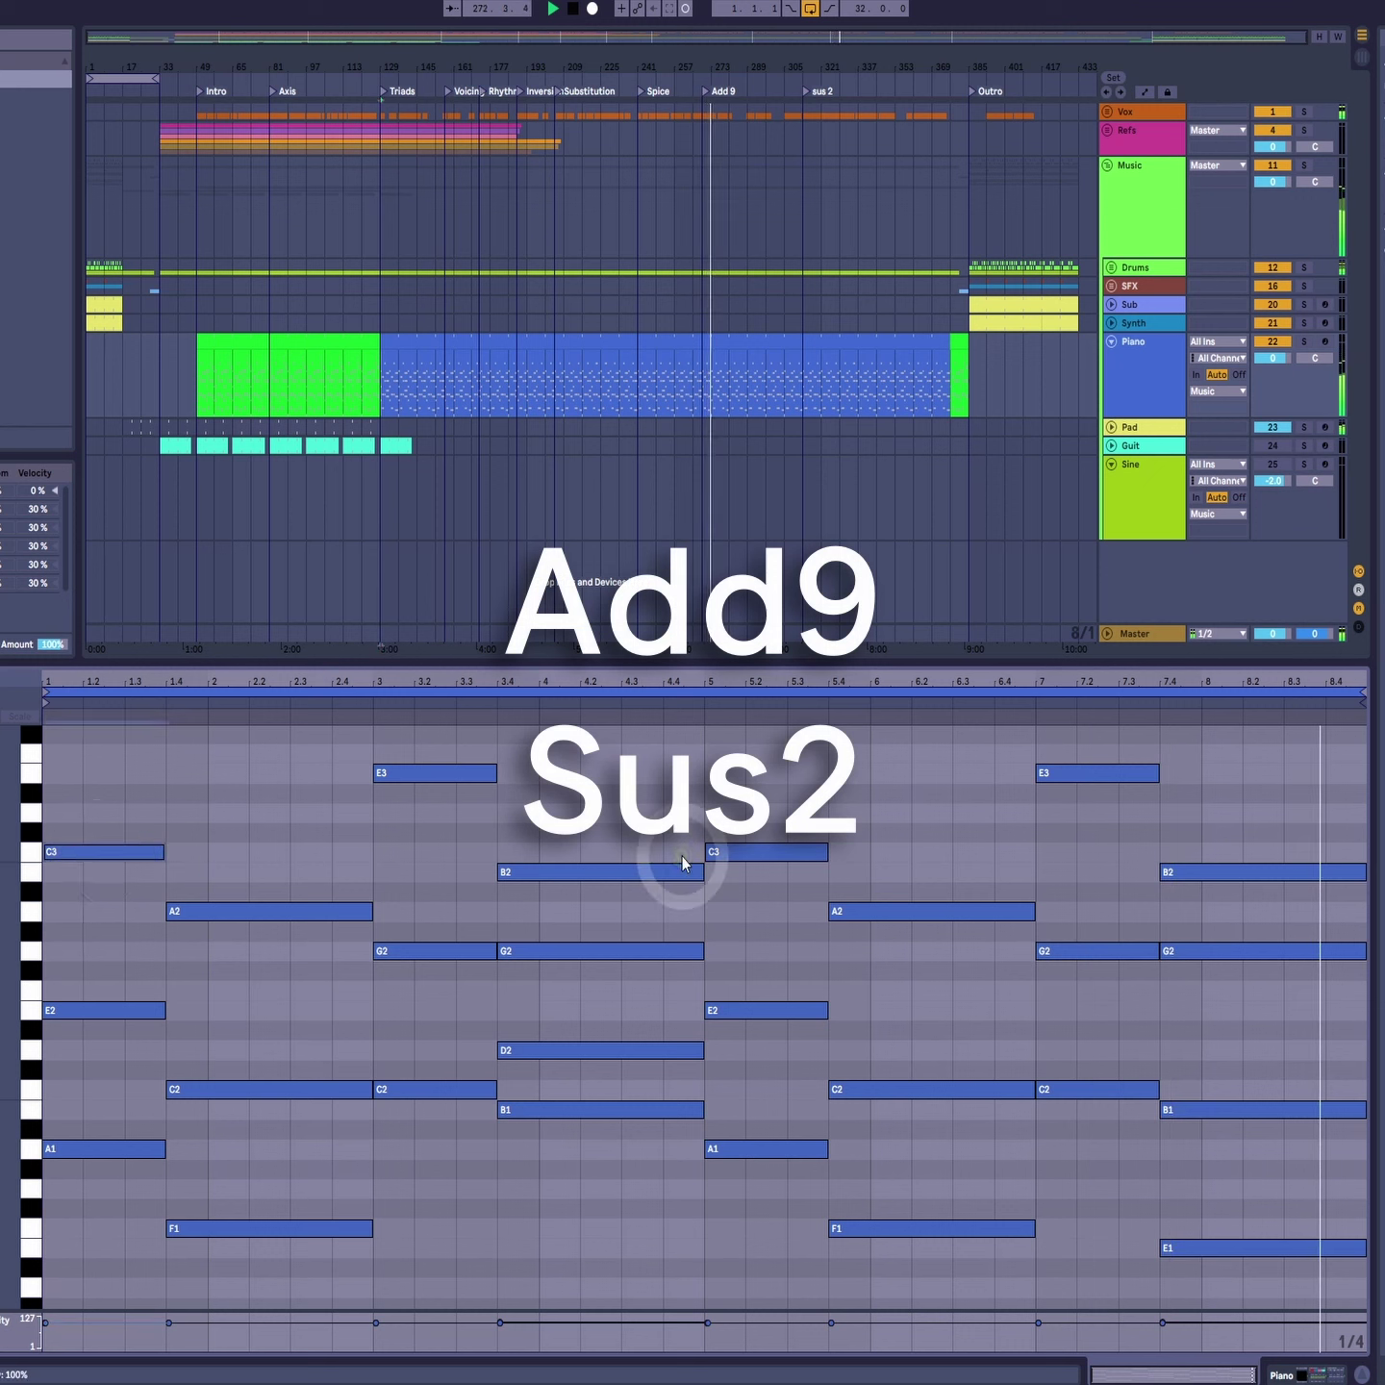
Step: Add a B2 ninth directly beneath the C3 notes of the chords in bars 1 and 5
left_click(727, 852)
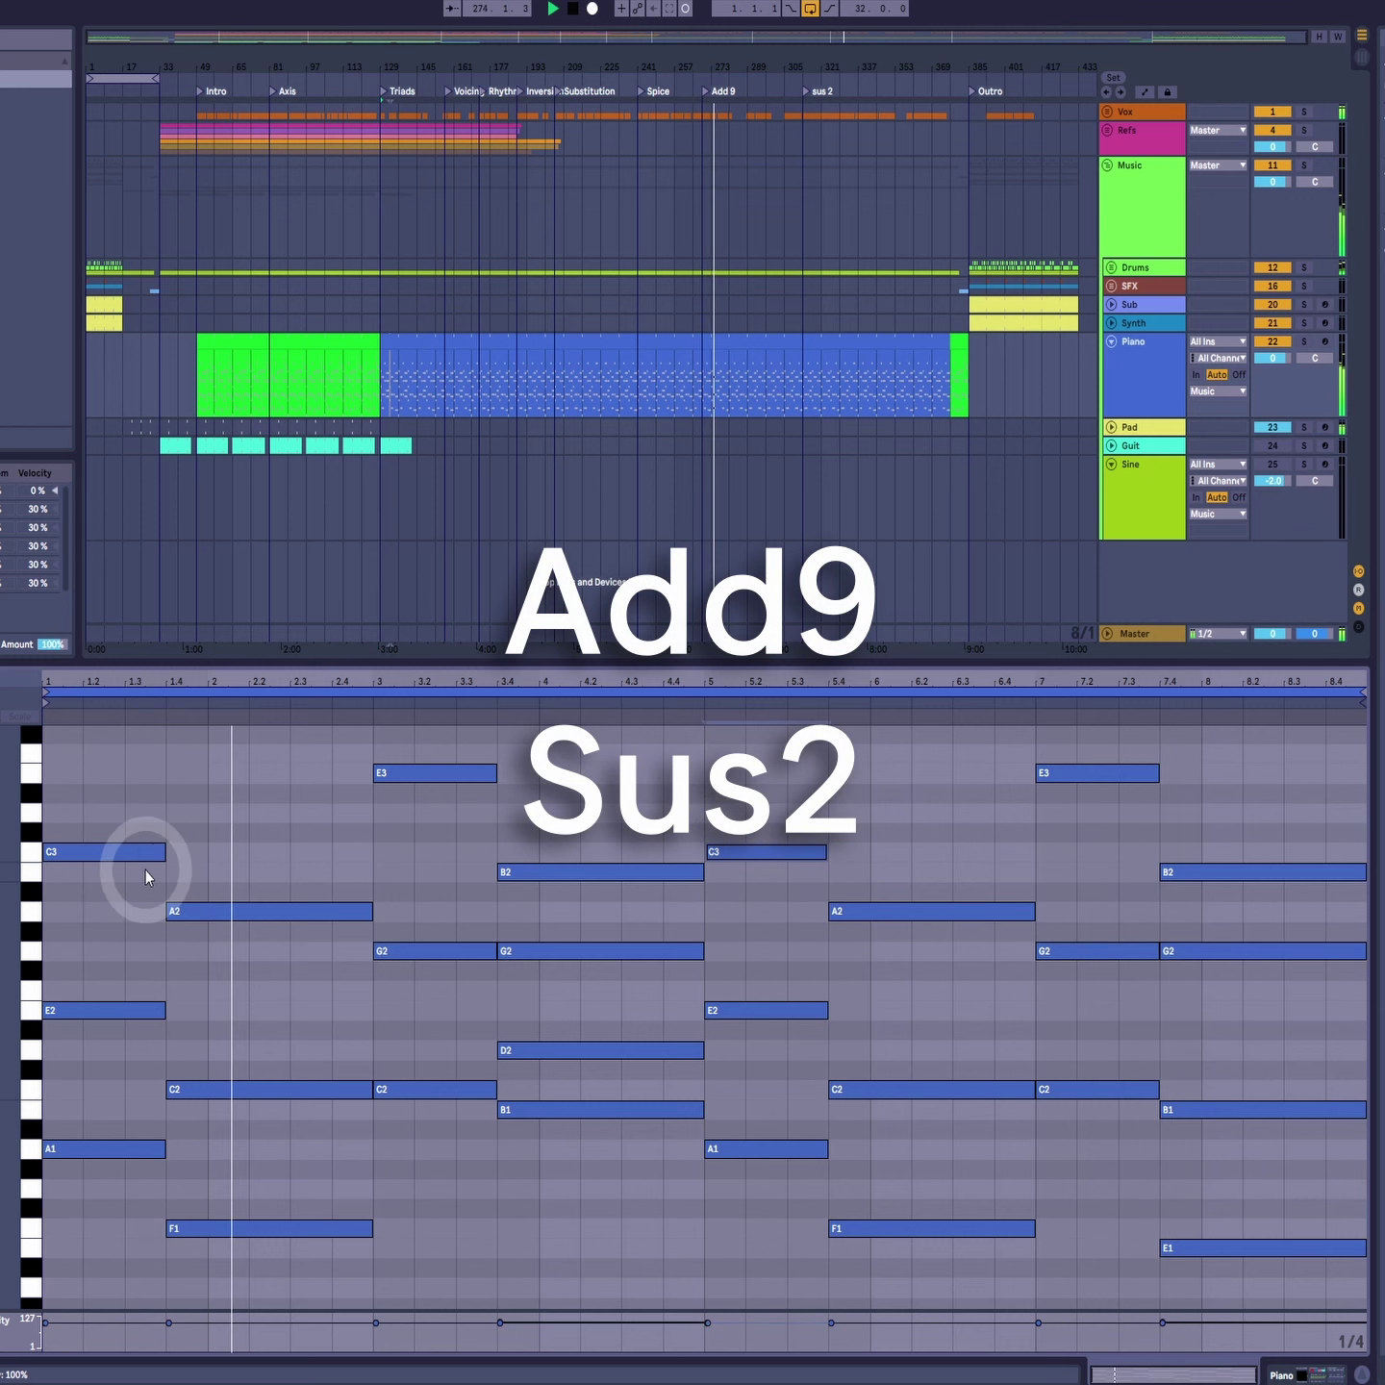
left_click_drag(92, 810, 170, 894)
left_click_drag(755, 827, 732, 856)
left_click_drag(100, 847, 102, 876)
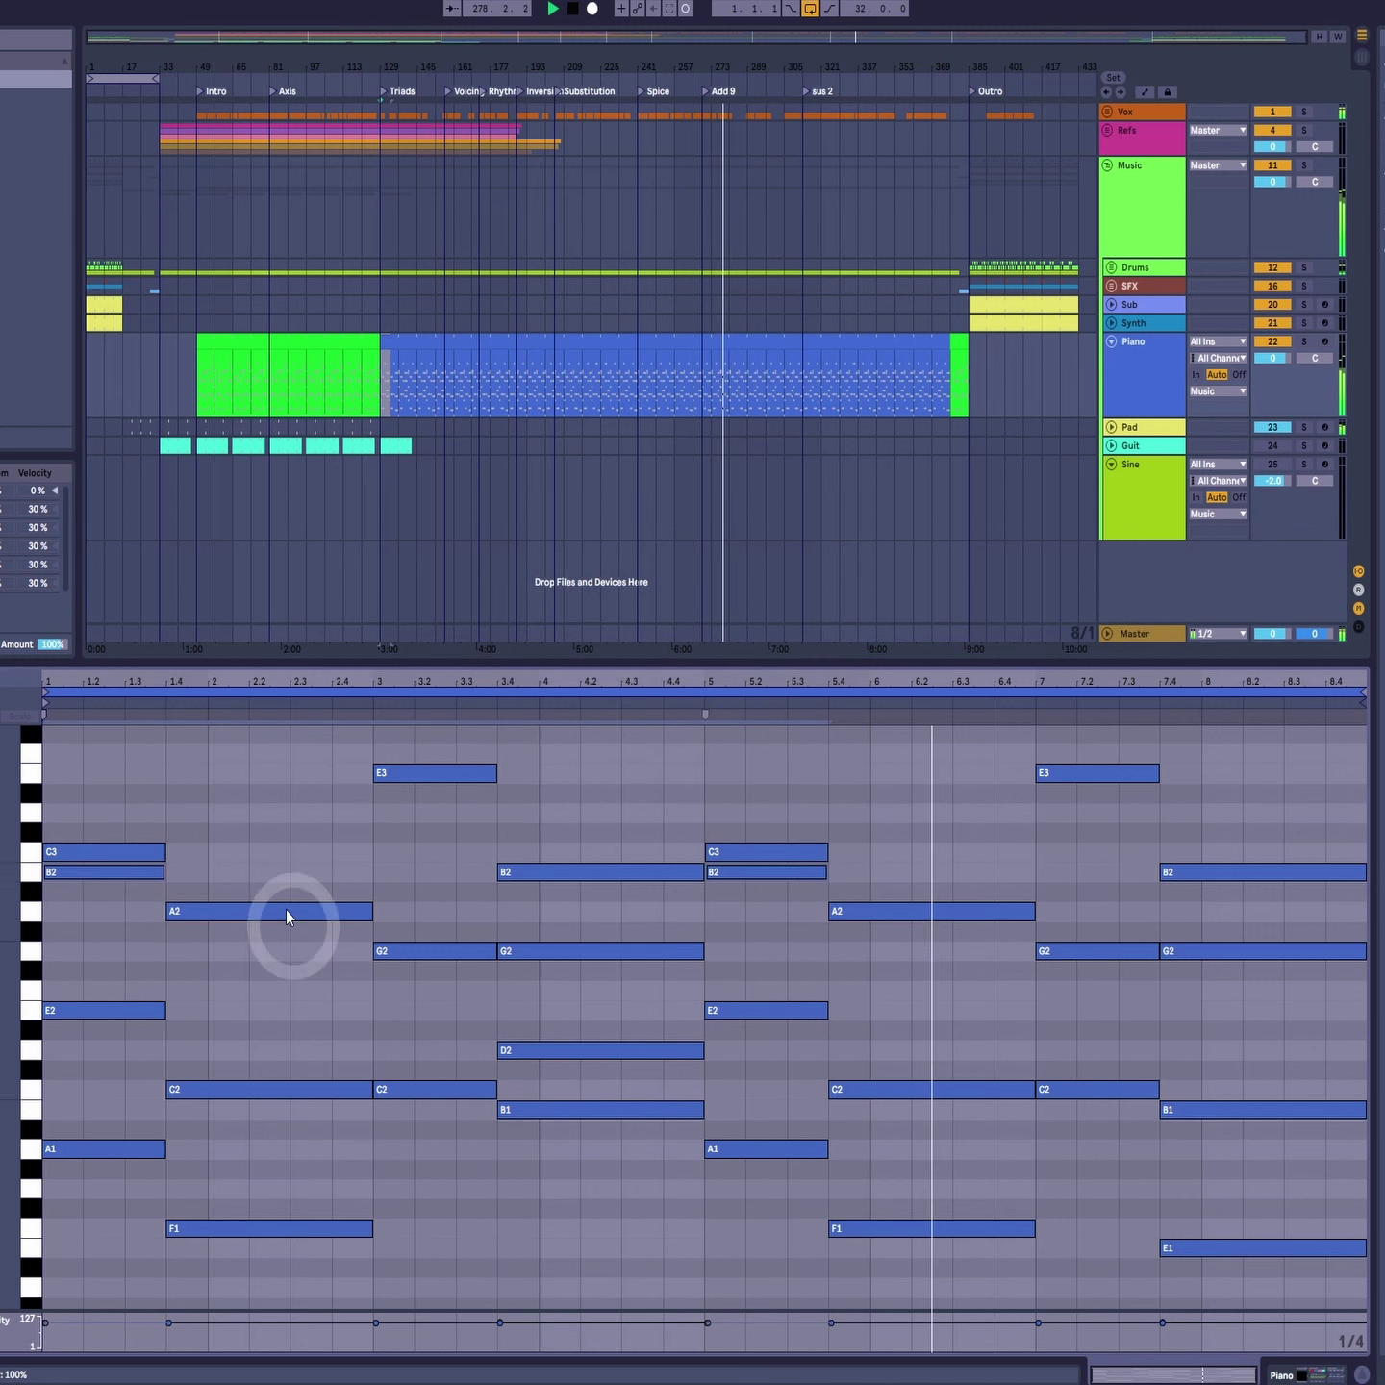
Step: Add ninths to the next three chords: G2 at 1.4, D3 at bar 3 and A2 at 3.4
left_click(538, 994)
left_click_drag(436, 750, 437, 856)
left_click_drag(566, 846, 561, 915)
left_click_drag(278, 913, 282, 950)
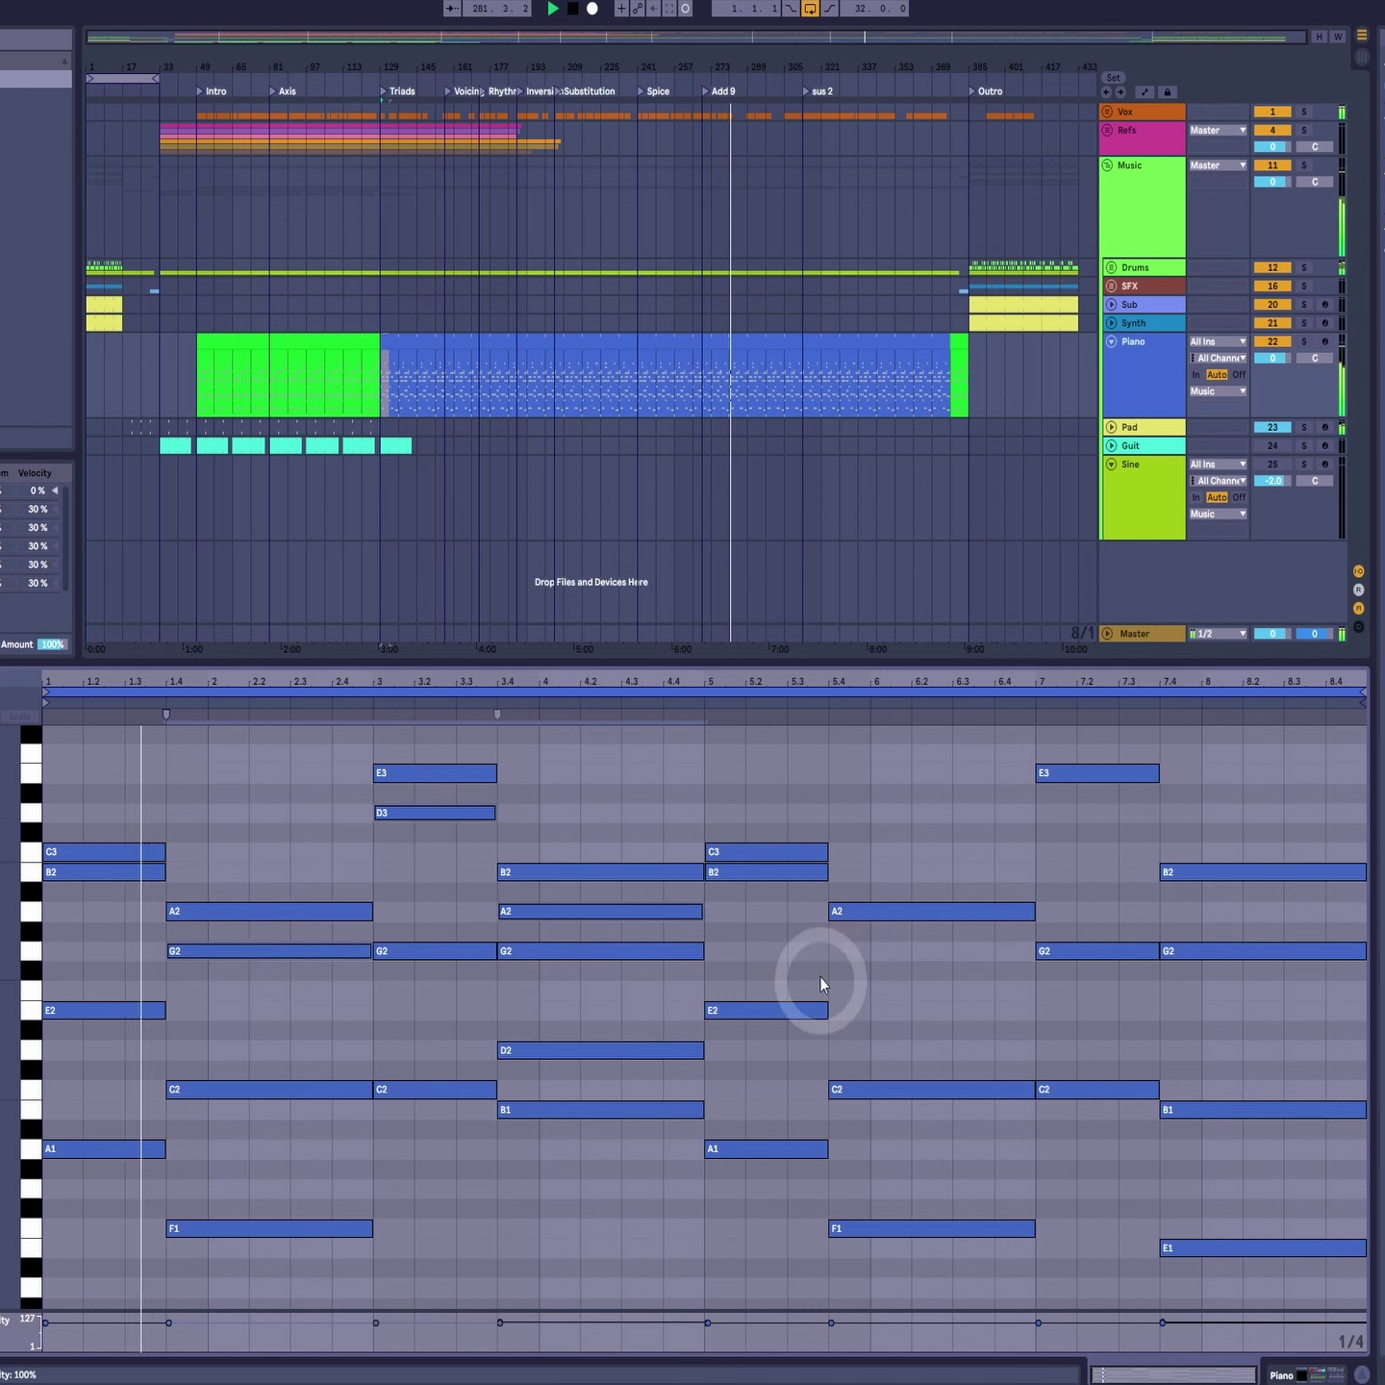
Step: Repeat the ninths in the second half, adding G2 at 5.4 and D3 at bar 7
left_click(901, 914)
left_click_drag(901, 912, 899, 952)
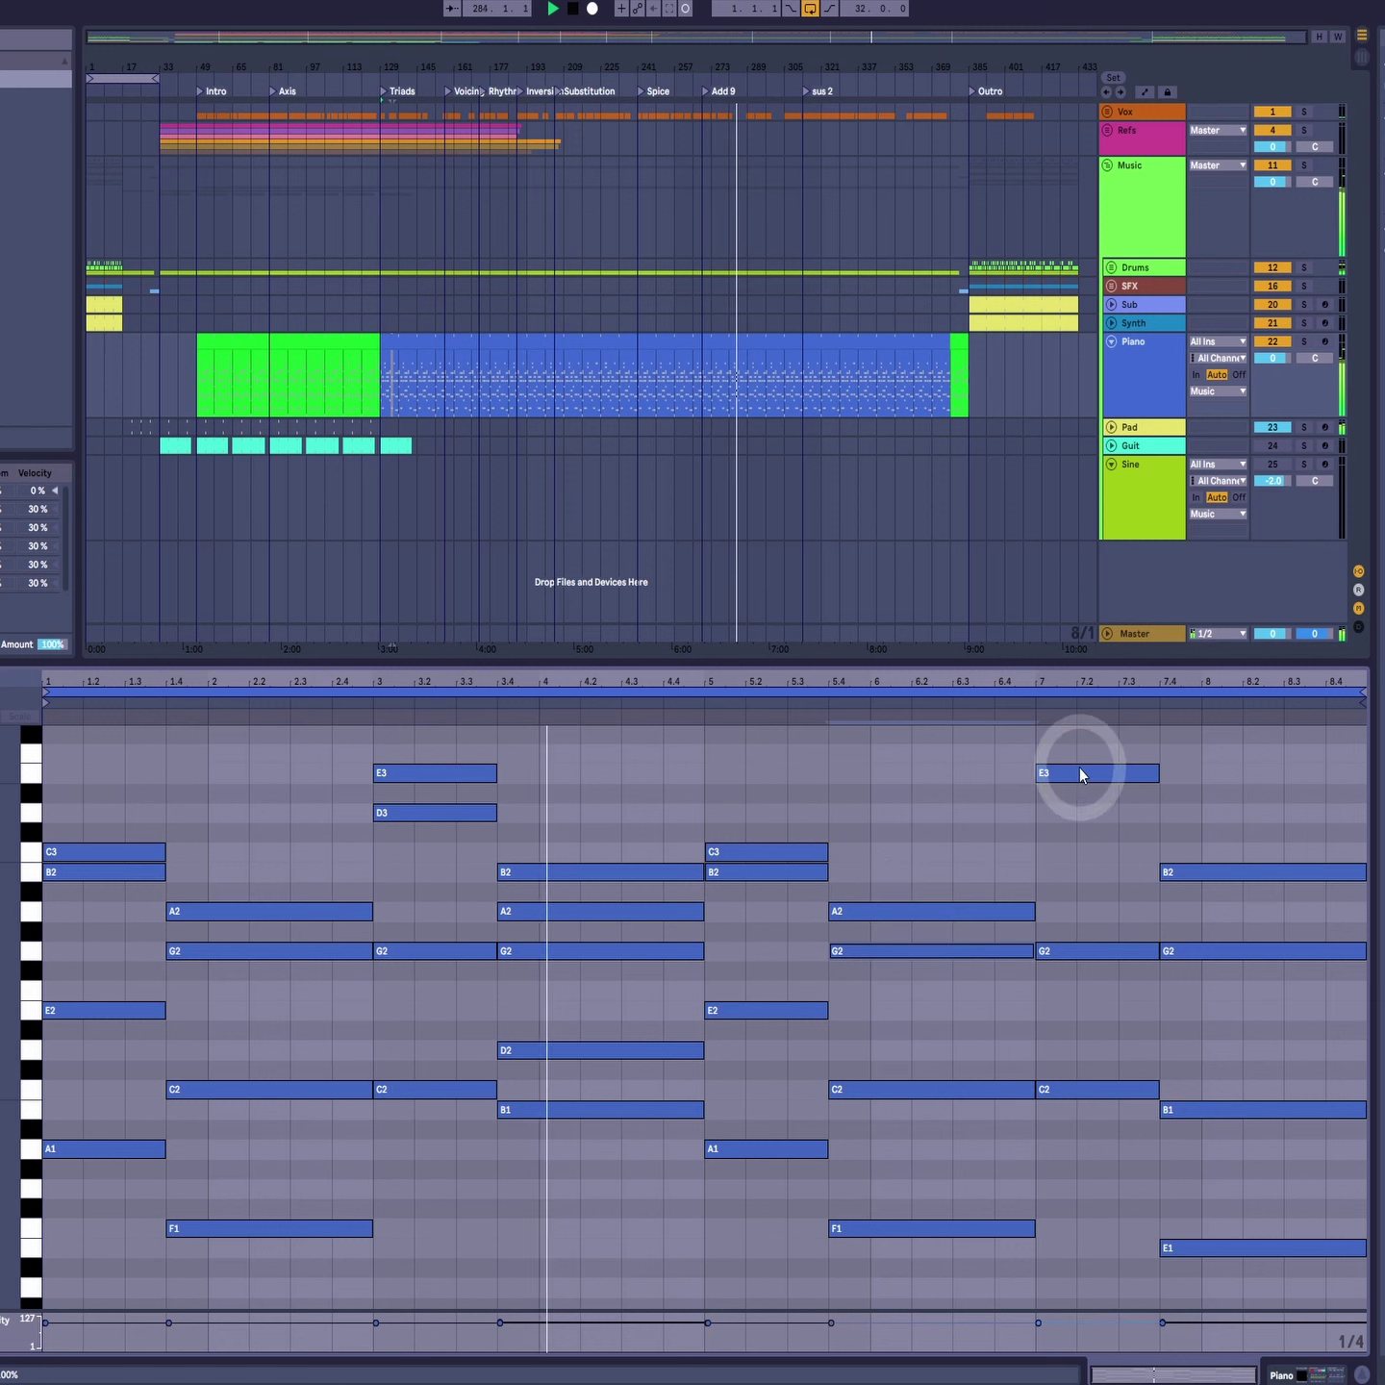
left_click_drag(1079, 772, 1089, 823)
Step: Try an F2 ninth in the final chord, remove it, and add an A2 note instead
left_click_drag(1206, 957, 1203, 991)
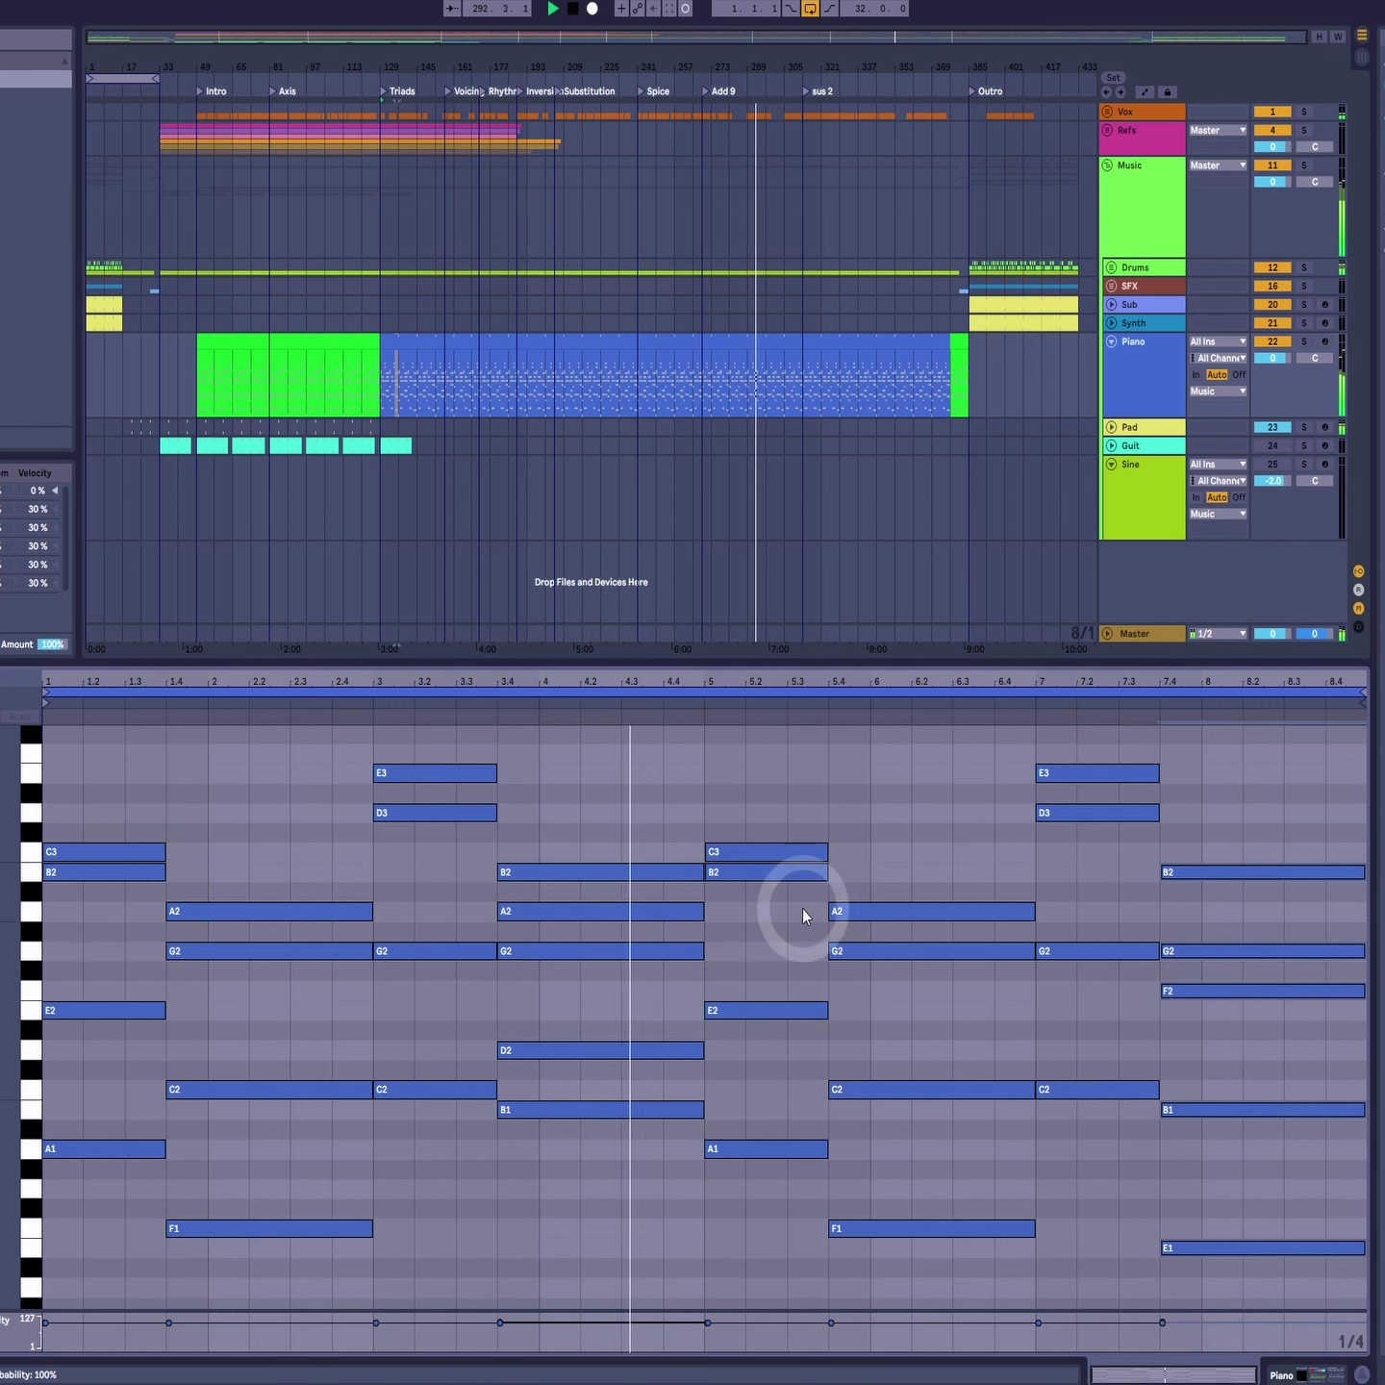
double_click(1199, 991)
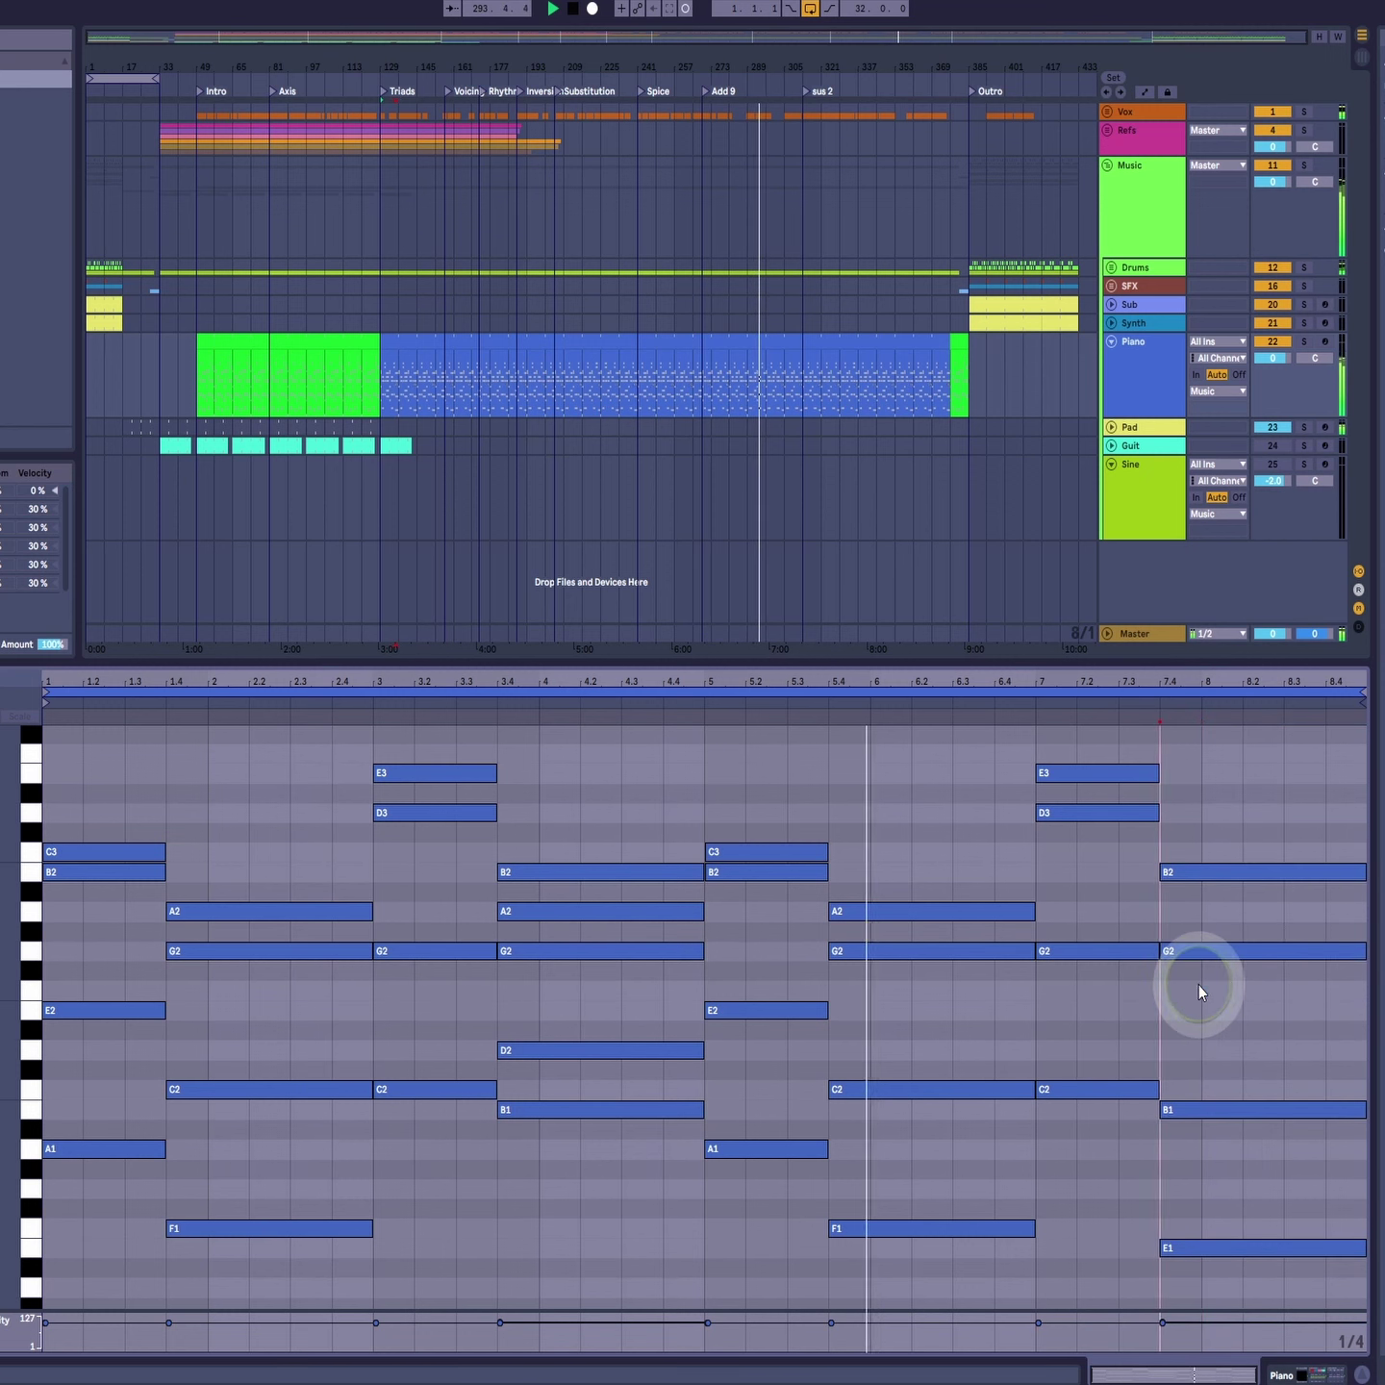
left_click_drag(1195, 874, 1188, 917)
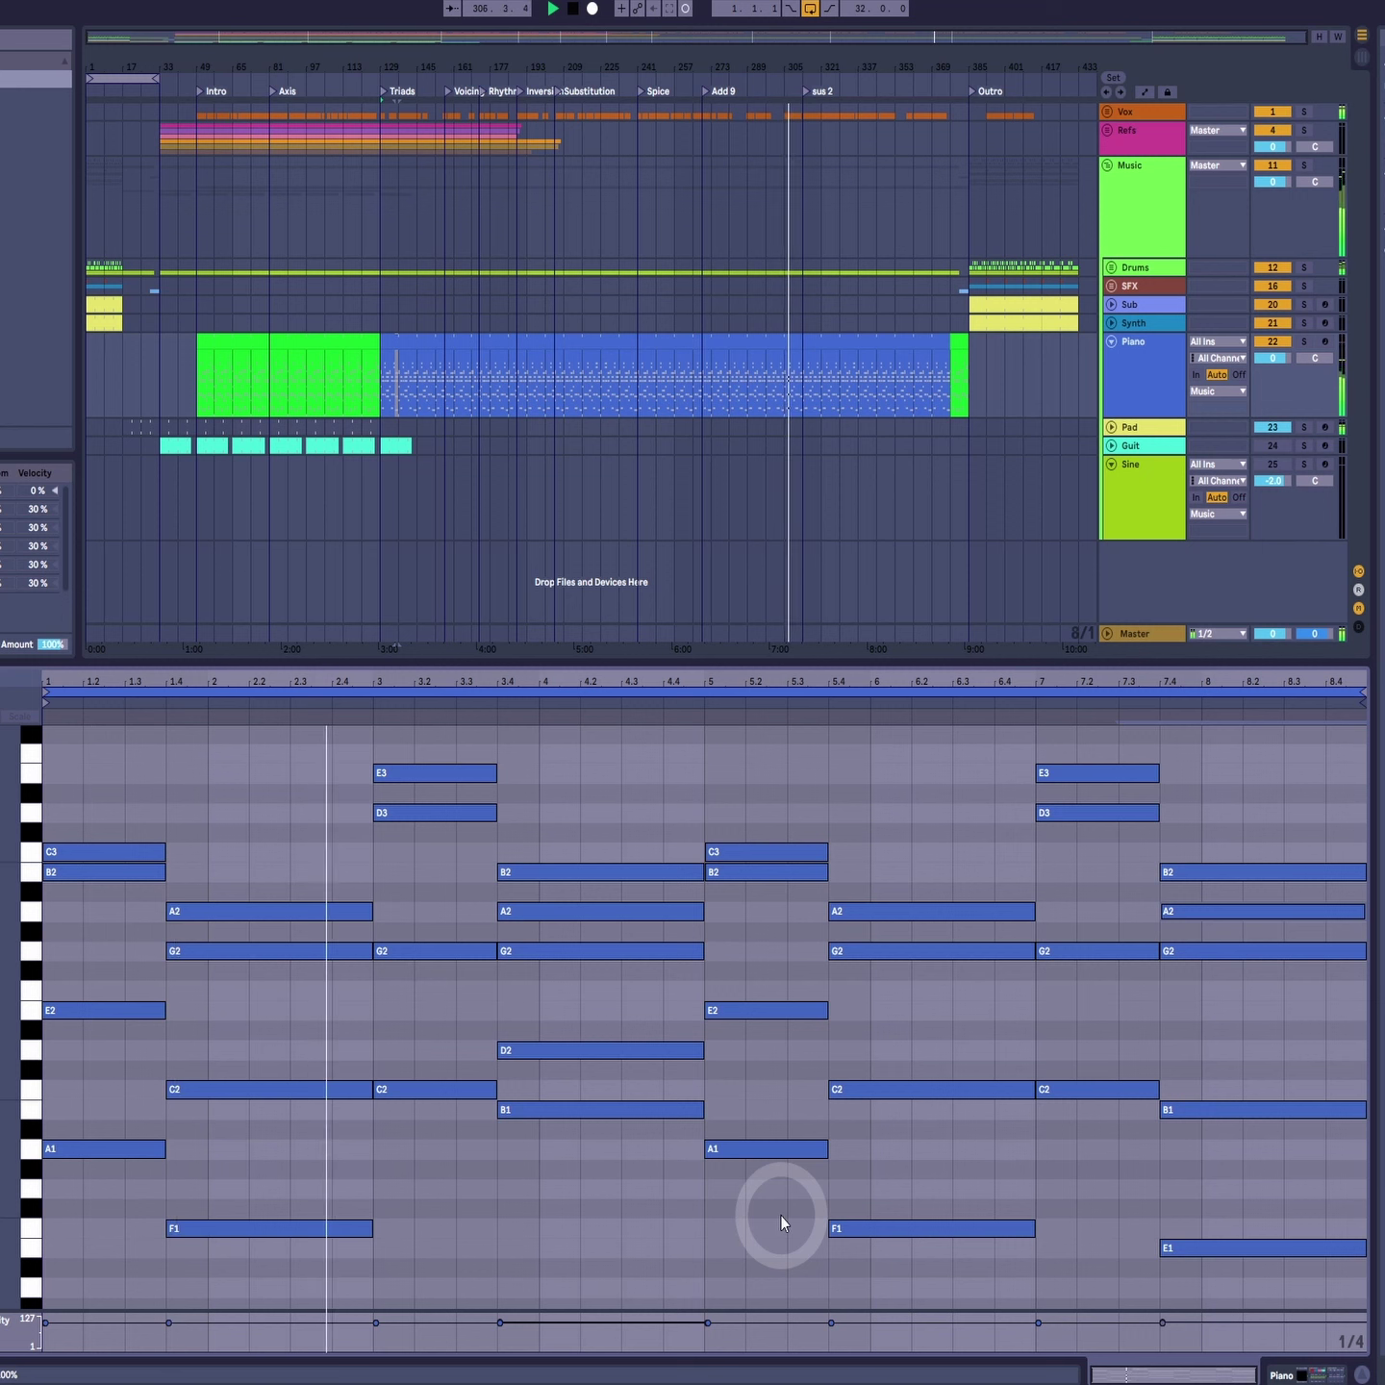
left_click_drag(1115, 904, 1196, 915)
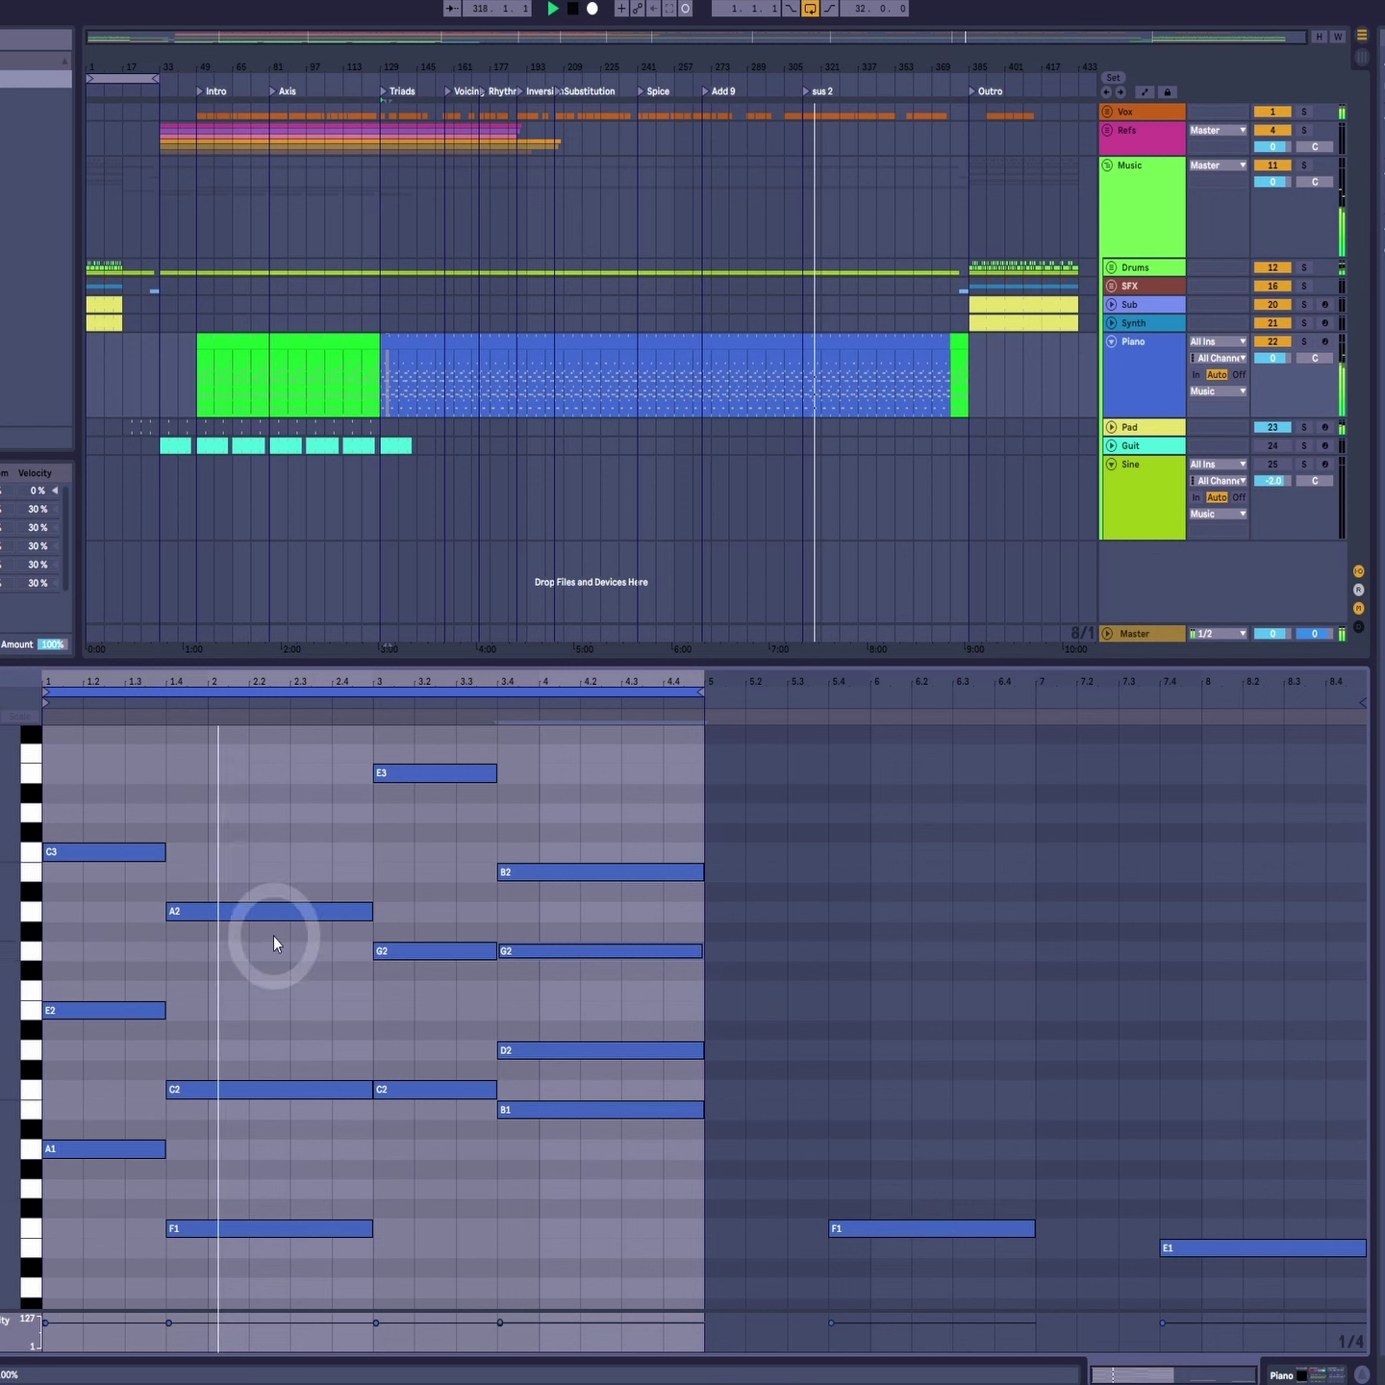
Step: Strip the upper notes from the chords in bars 1 to 4, keeping only the roots A1, F1, C2 and G1
left_click(70, 856)
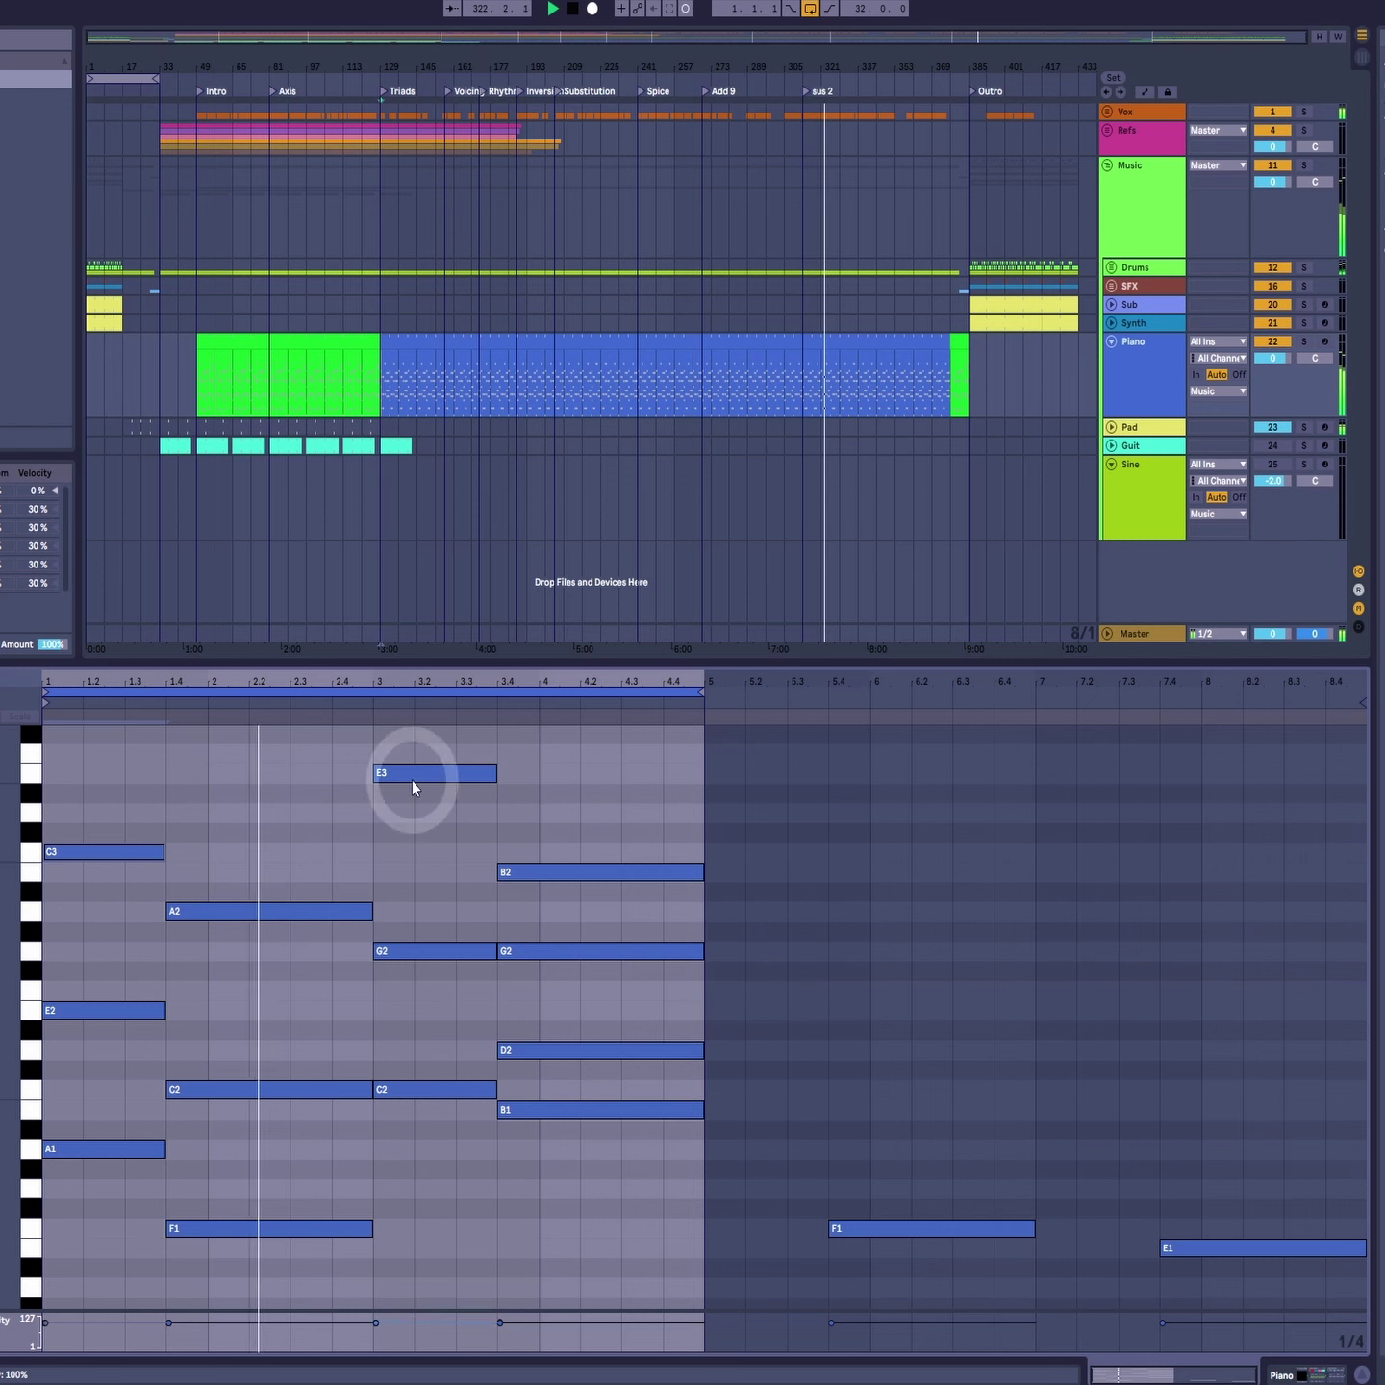
left_click_drag(95, 801, 299, 1106)
key("Delete")
left_click_drag(432, 758, 434, 949)
key("Delete")
left_click_drag(582, 772, 575, 1181)
key("Delete")
Step: Build sus2 chords on the first two roots: add B1 and E2 above A1, and G1 and C2 above F1
left_click(112, 1150)
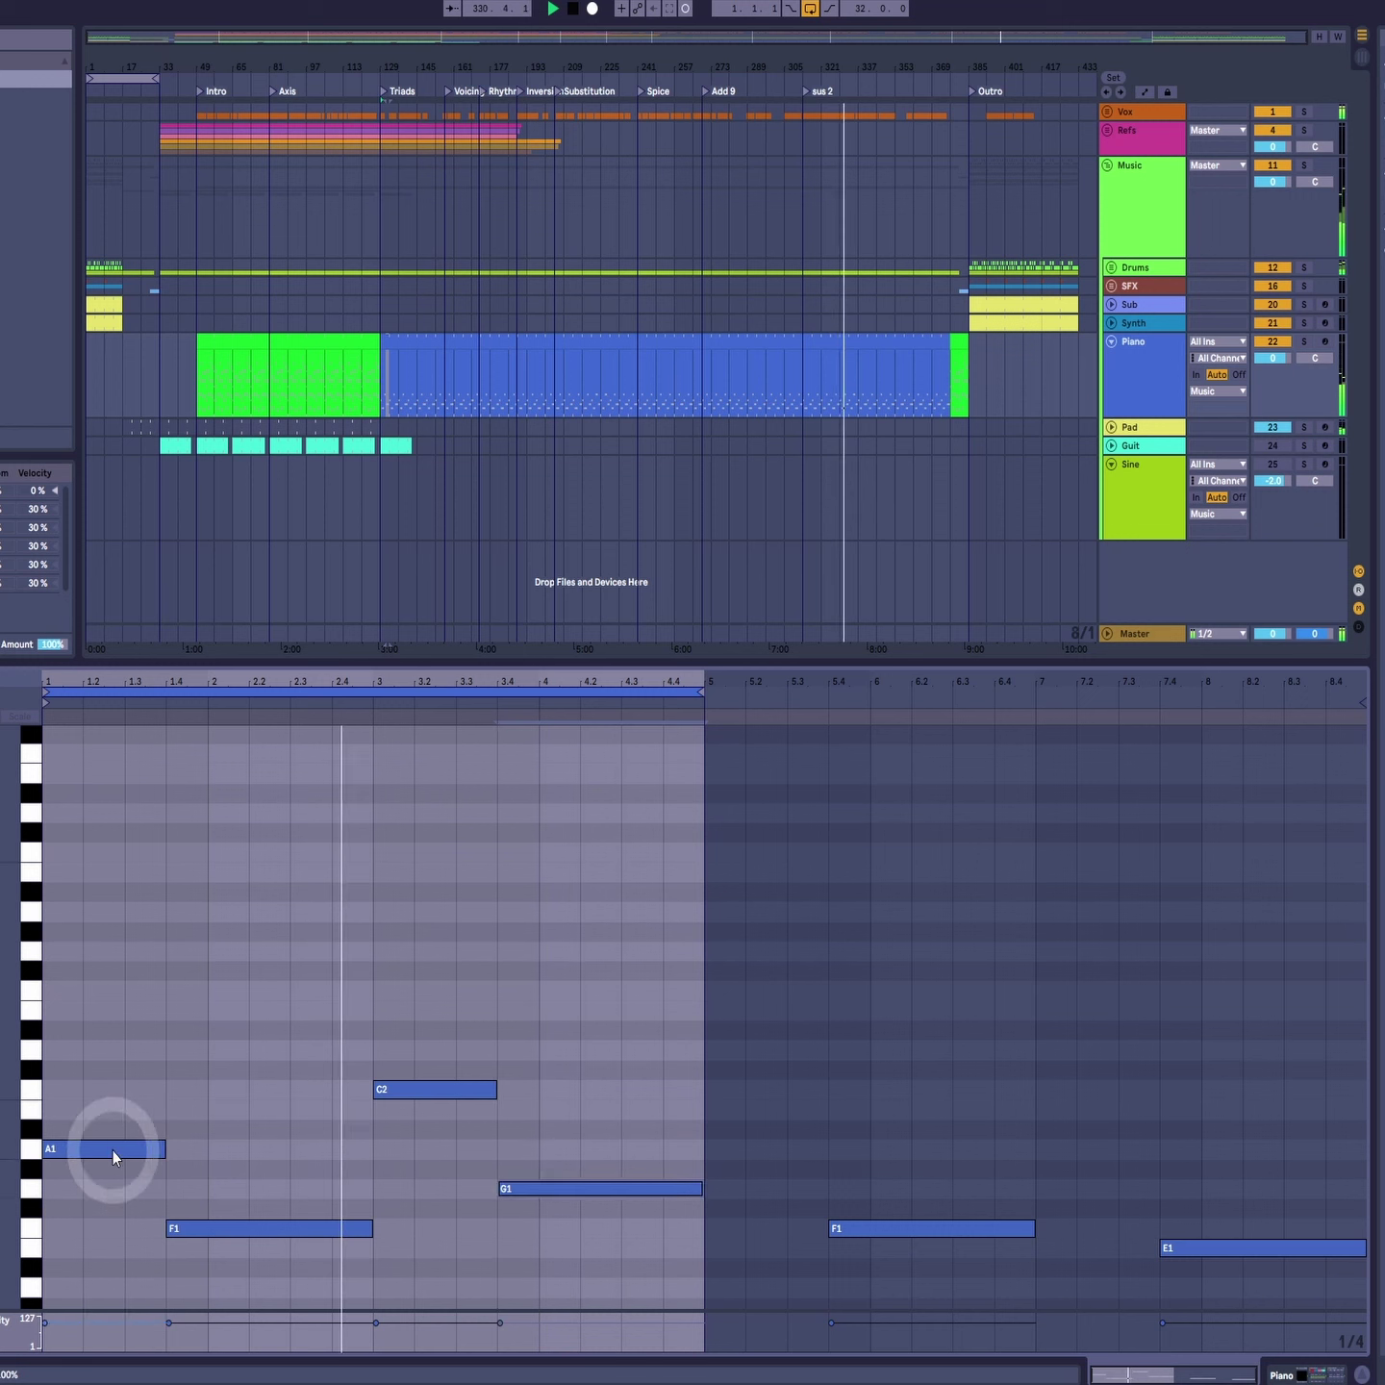
left_click_drag(113, 1150, 117, 1120)
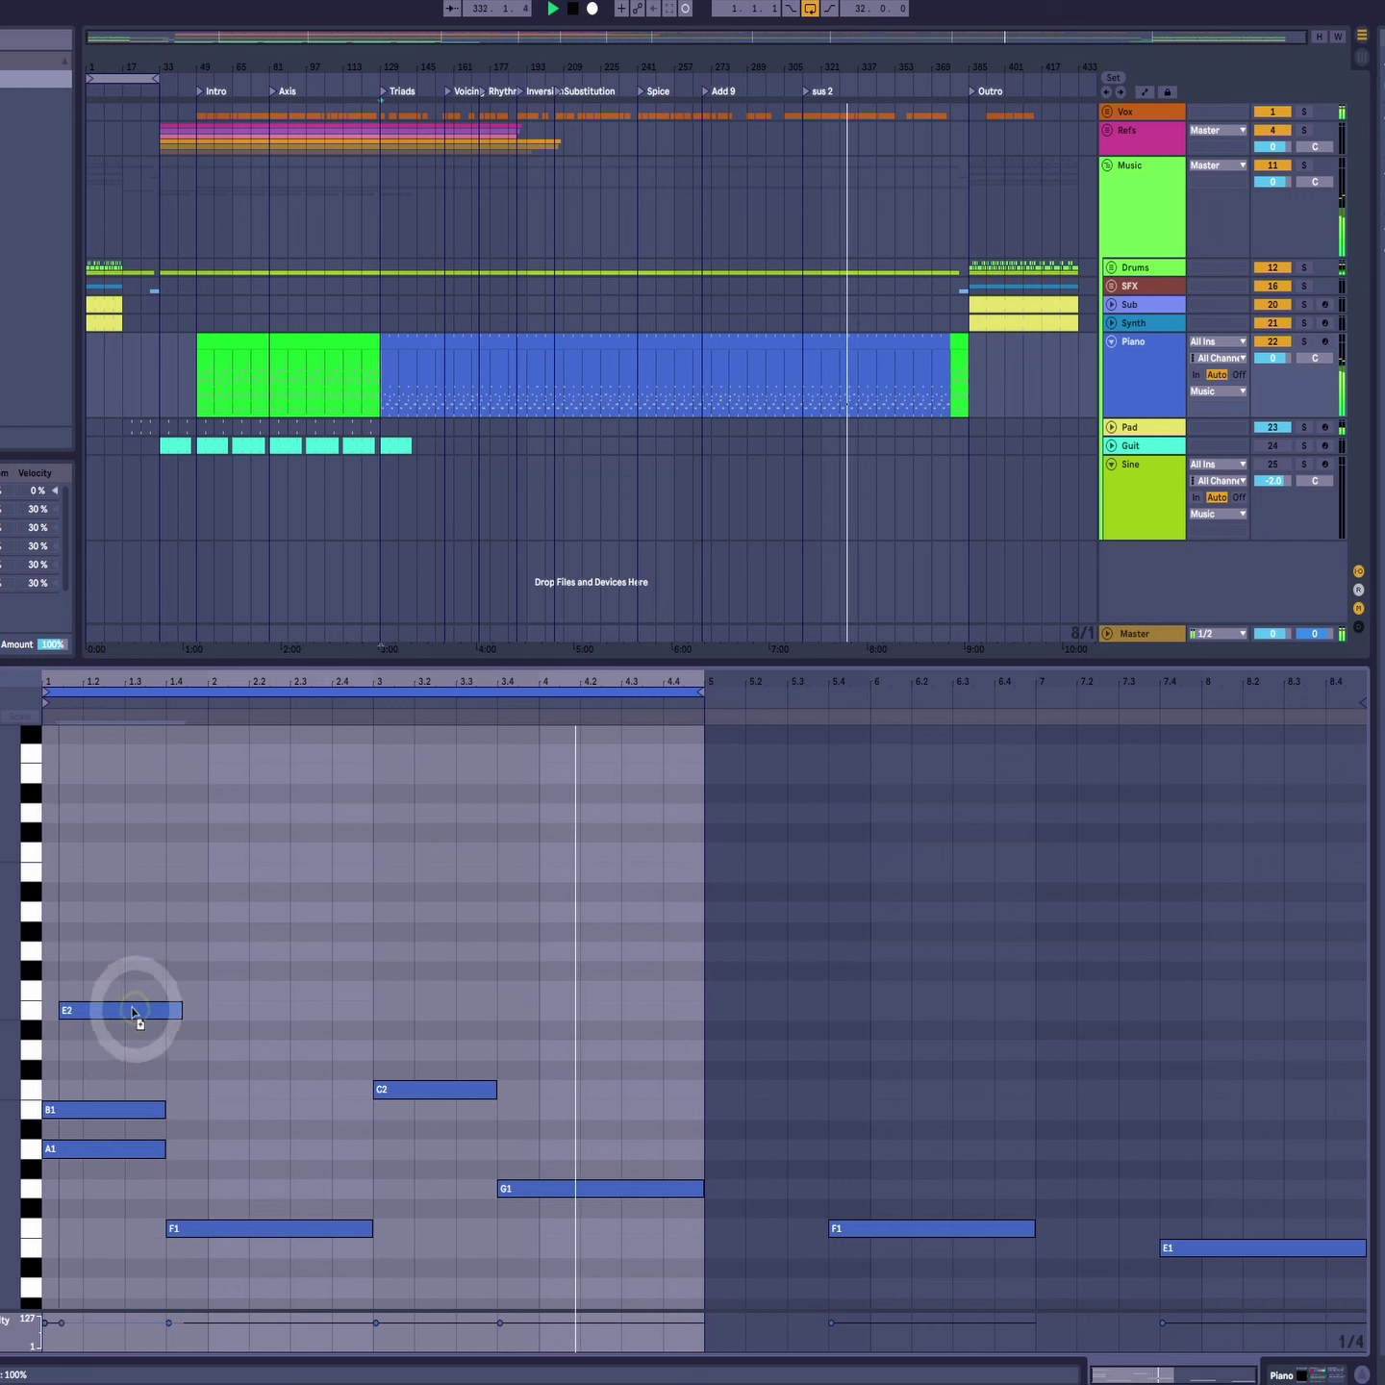
mouse_move(133, 1009)
left_mouse_down()
mouse_move(231, 974)
mouse_move(124, 989)
mouse_move(119, 1009)
left_mouse_up()
left_click_drag(224, 1230, 231, 1091)
Step: Build sus2 chords on the last two roots: add D2 and G2 above C2, and A1 and D2 above G1
left_click_drag(386, 1089, 404, 1051)
left_click_drag(404, 1050, 411, 939)
left_click_drag(512, 1182, 524, 1147)
left_click_drag(525, 1147, 520, 1043)
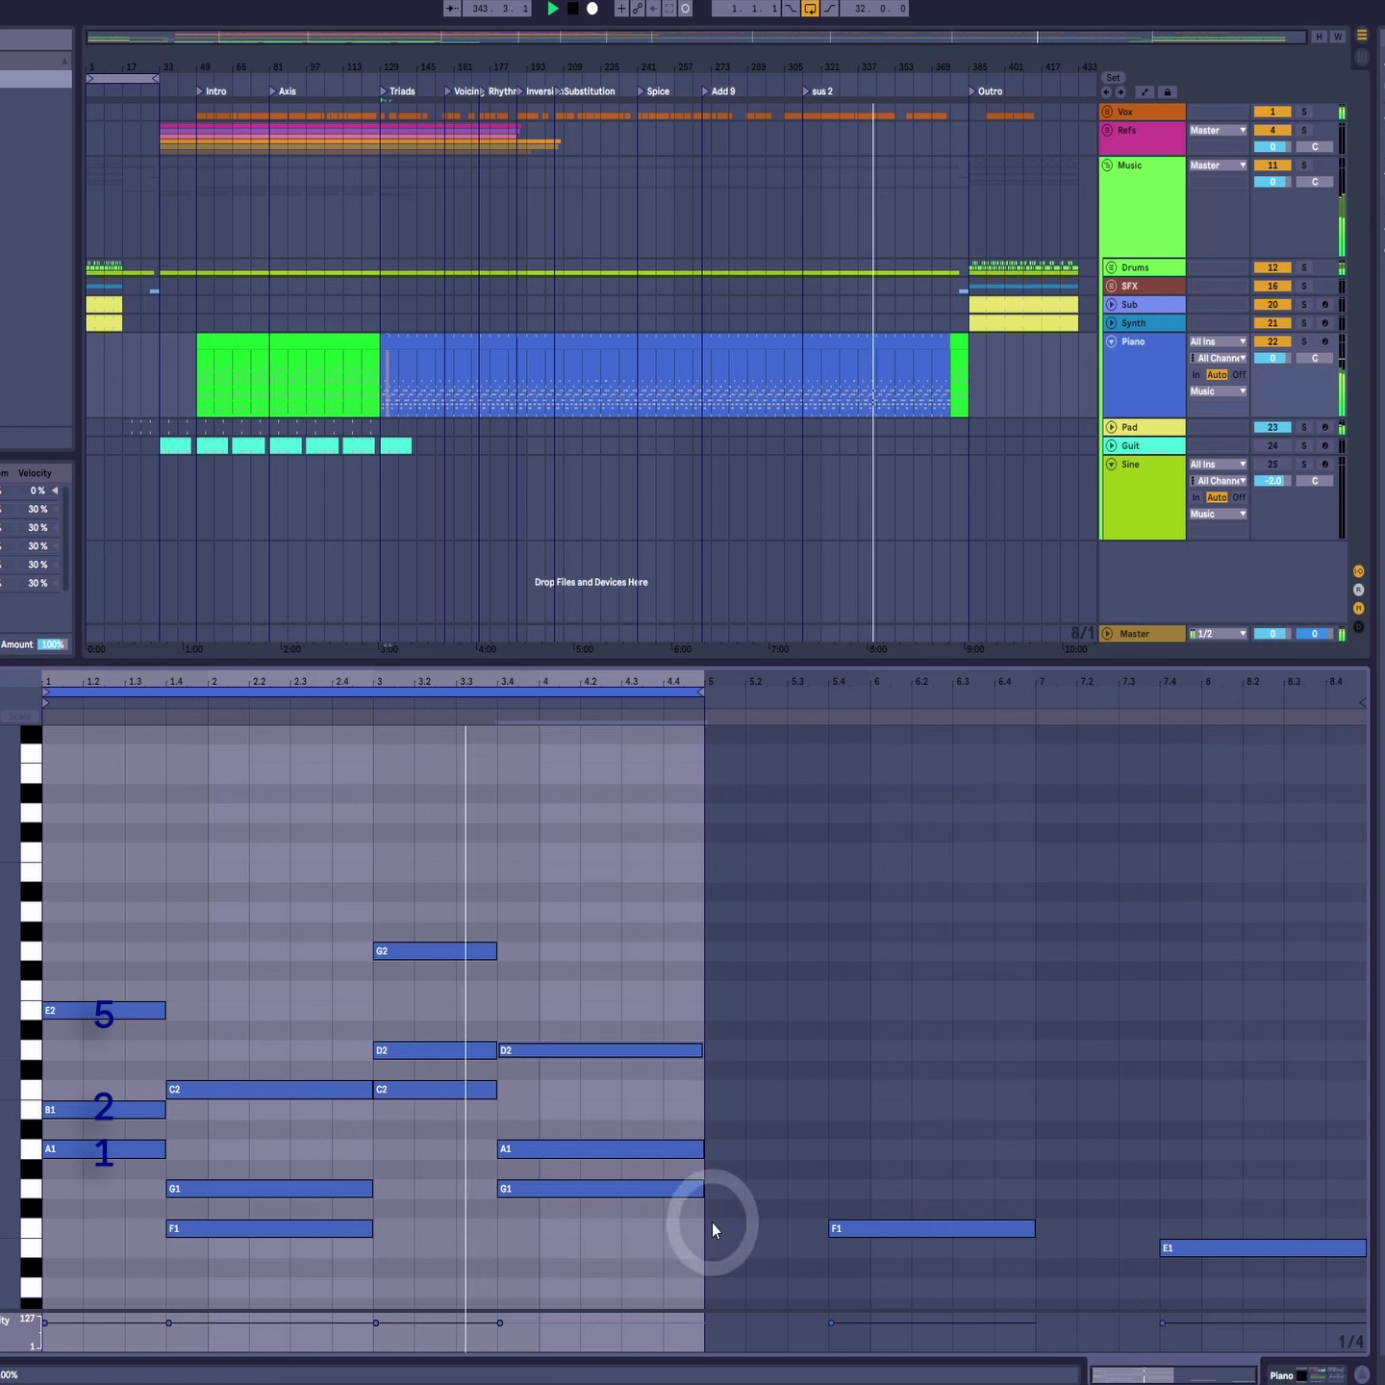
Step: Raise the second of all four sus2 chords by an octave, to B2, G2, D3 and A2
left_click(83, 1111)
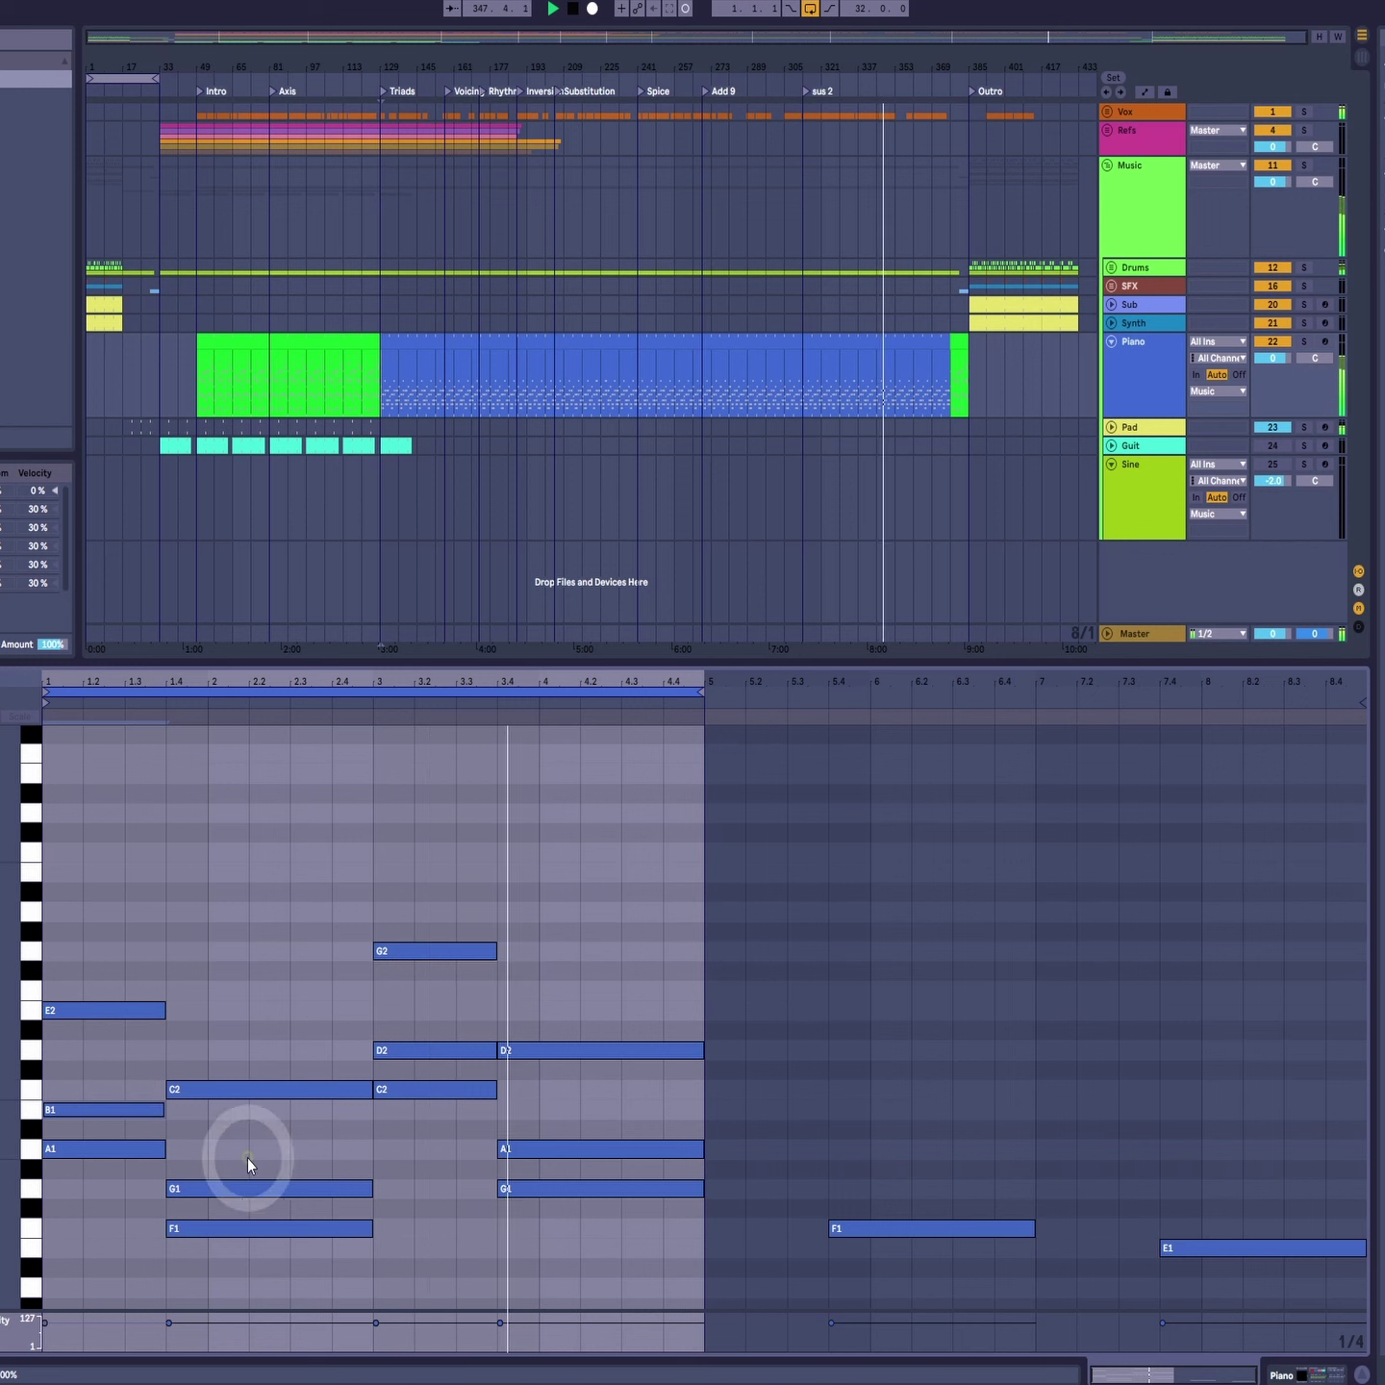
left_click(255, 1190)
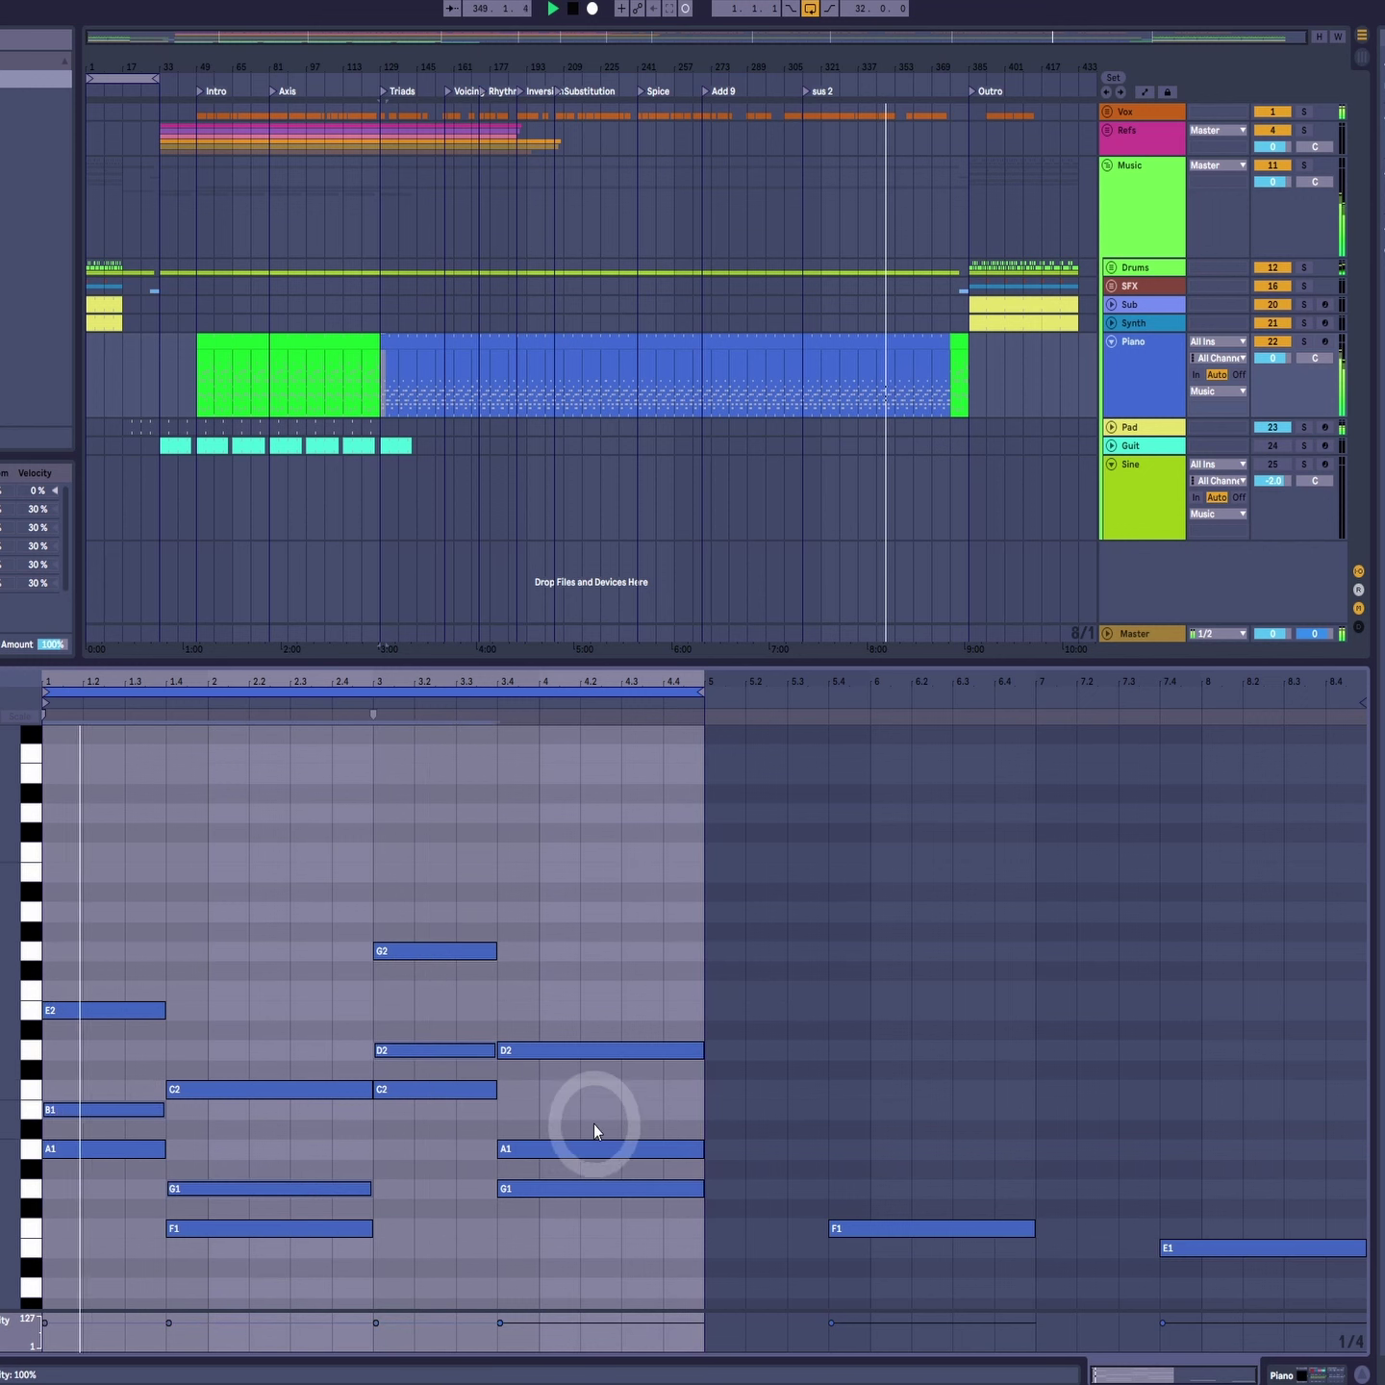
left_click(589, 1147)
key("shift+Up")
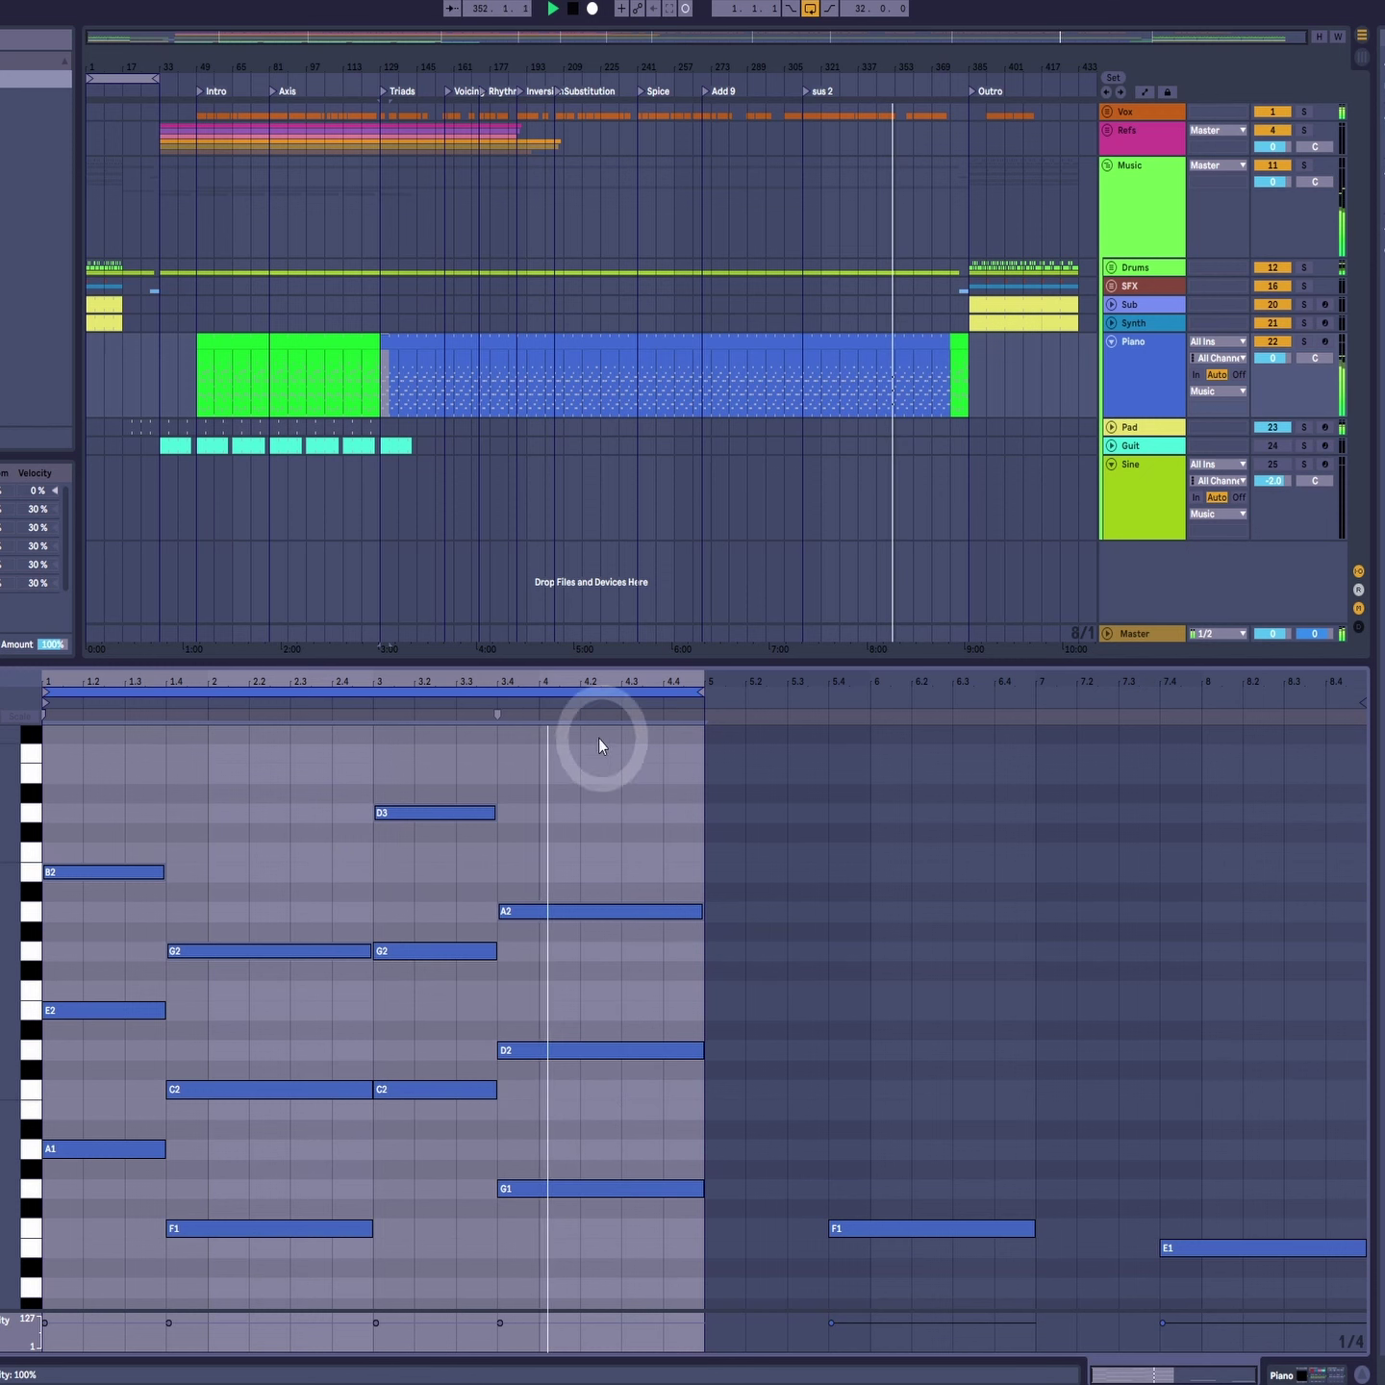
Step: Delete the leftover F1 and E1 notes in bars 5 to 8 of the piano clip
left_click_drag(535, 678, 535, 670)
left_click_drag(863, 1041, 1234, 1297)
key("Delete")
left_click_drag(342, 672, 639, 670)
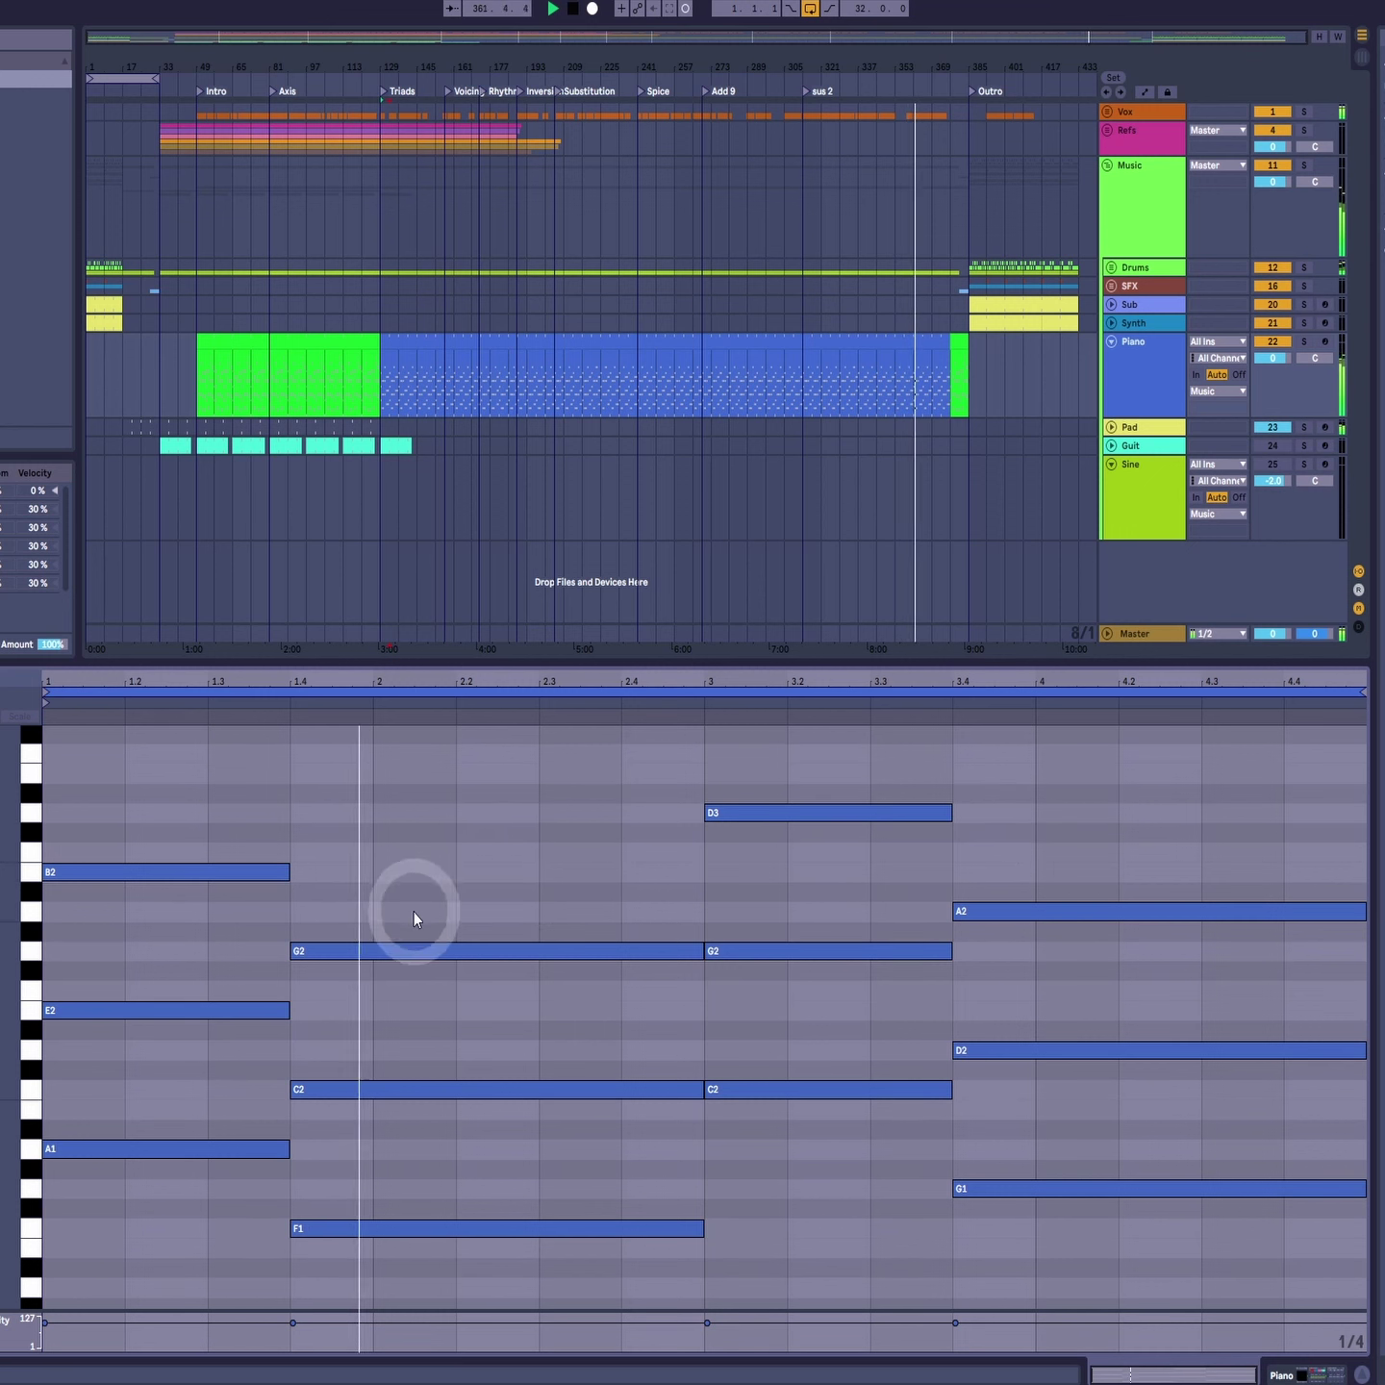
Step: Move the top note of the first chord up to C3, turning it back into a minor triad
left_click(213, 948)
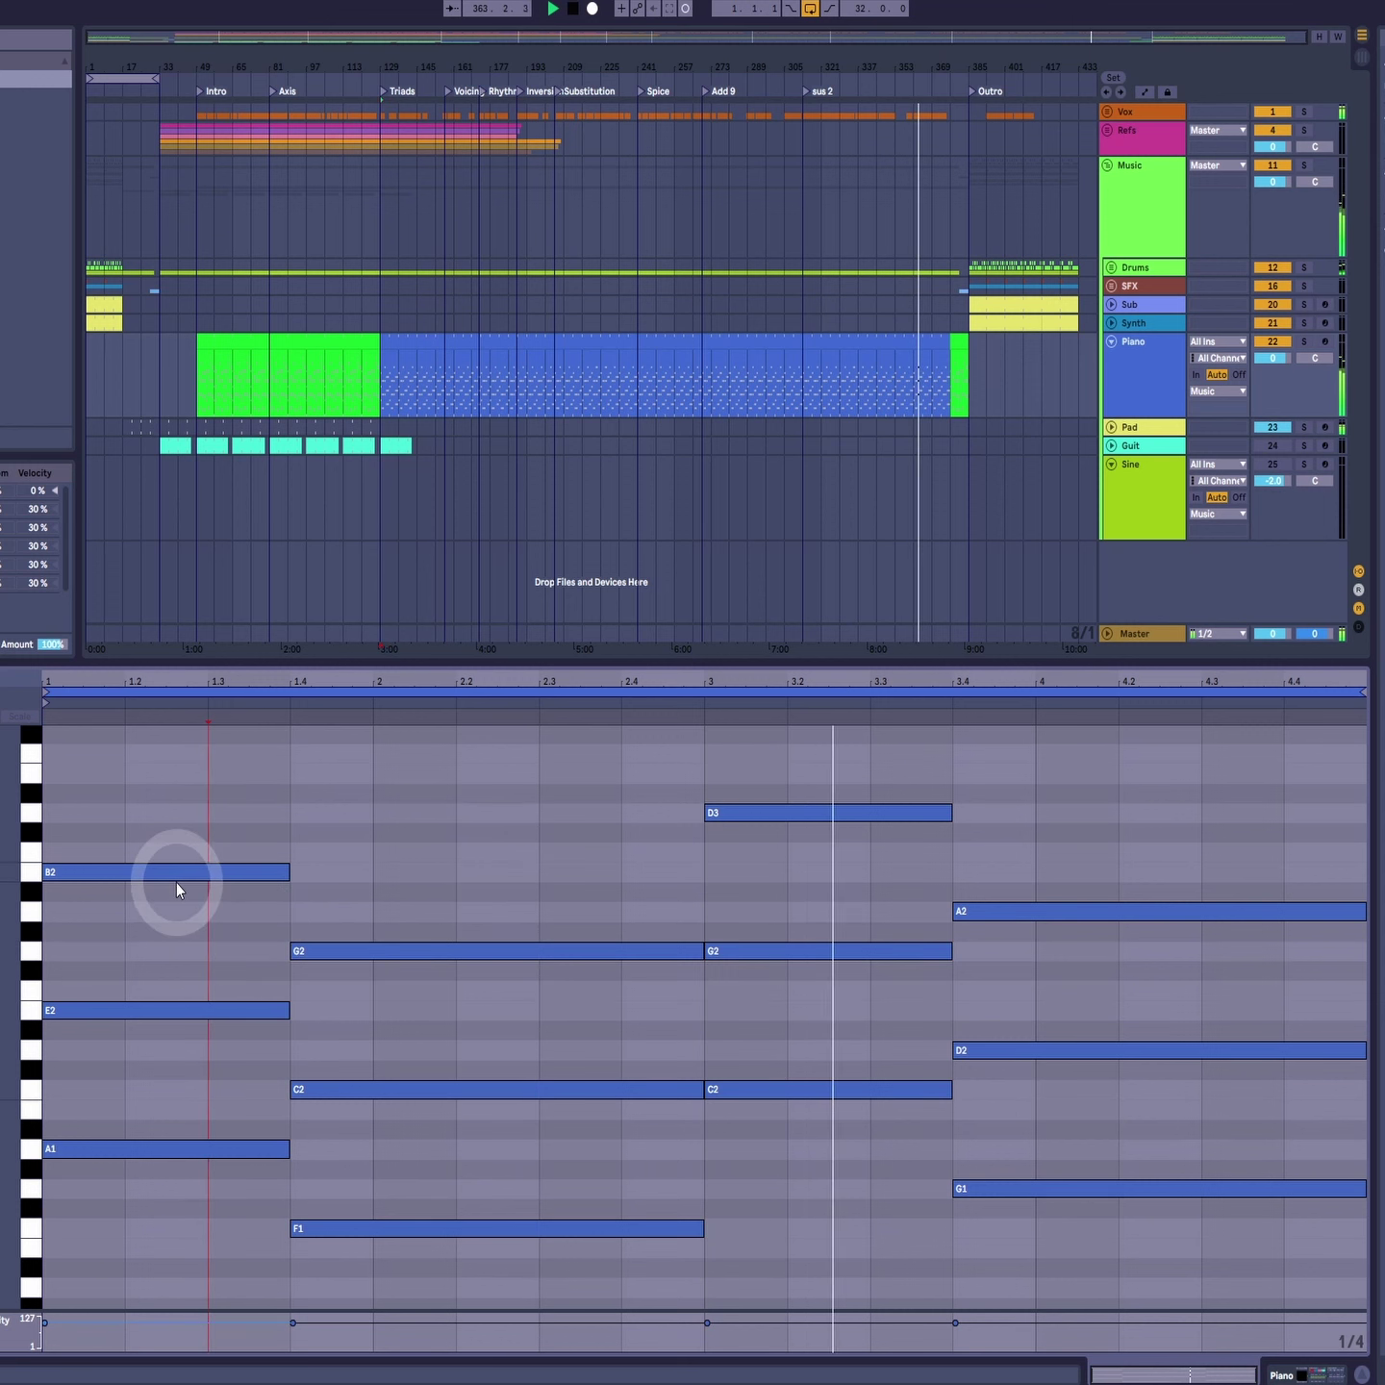
mouse_move(174, 879)
left_mouse_down()
mouse_move(193, 848)
mouse_move(170, 831)
mouse_move(167, 856)
left_mouse_up()
left_click(511, 970)
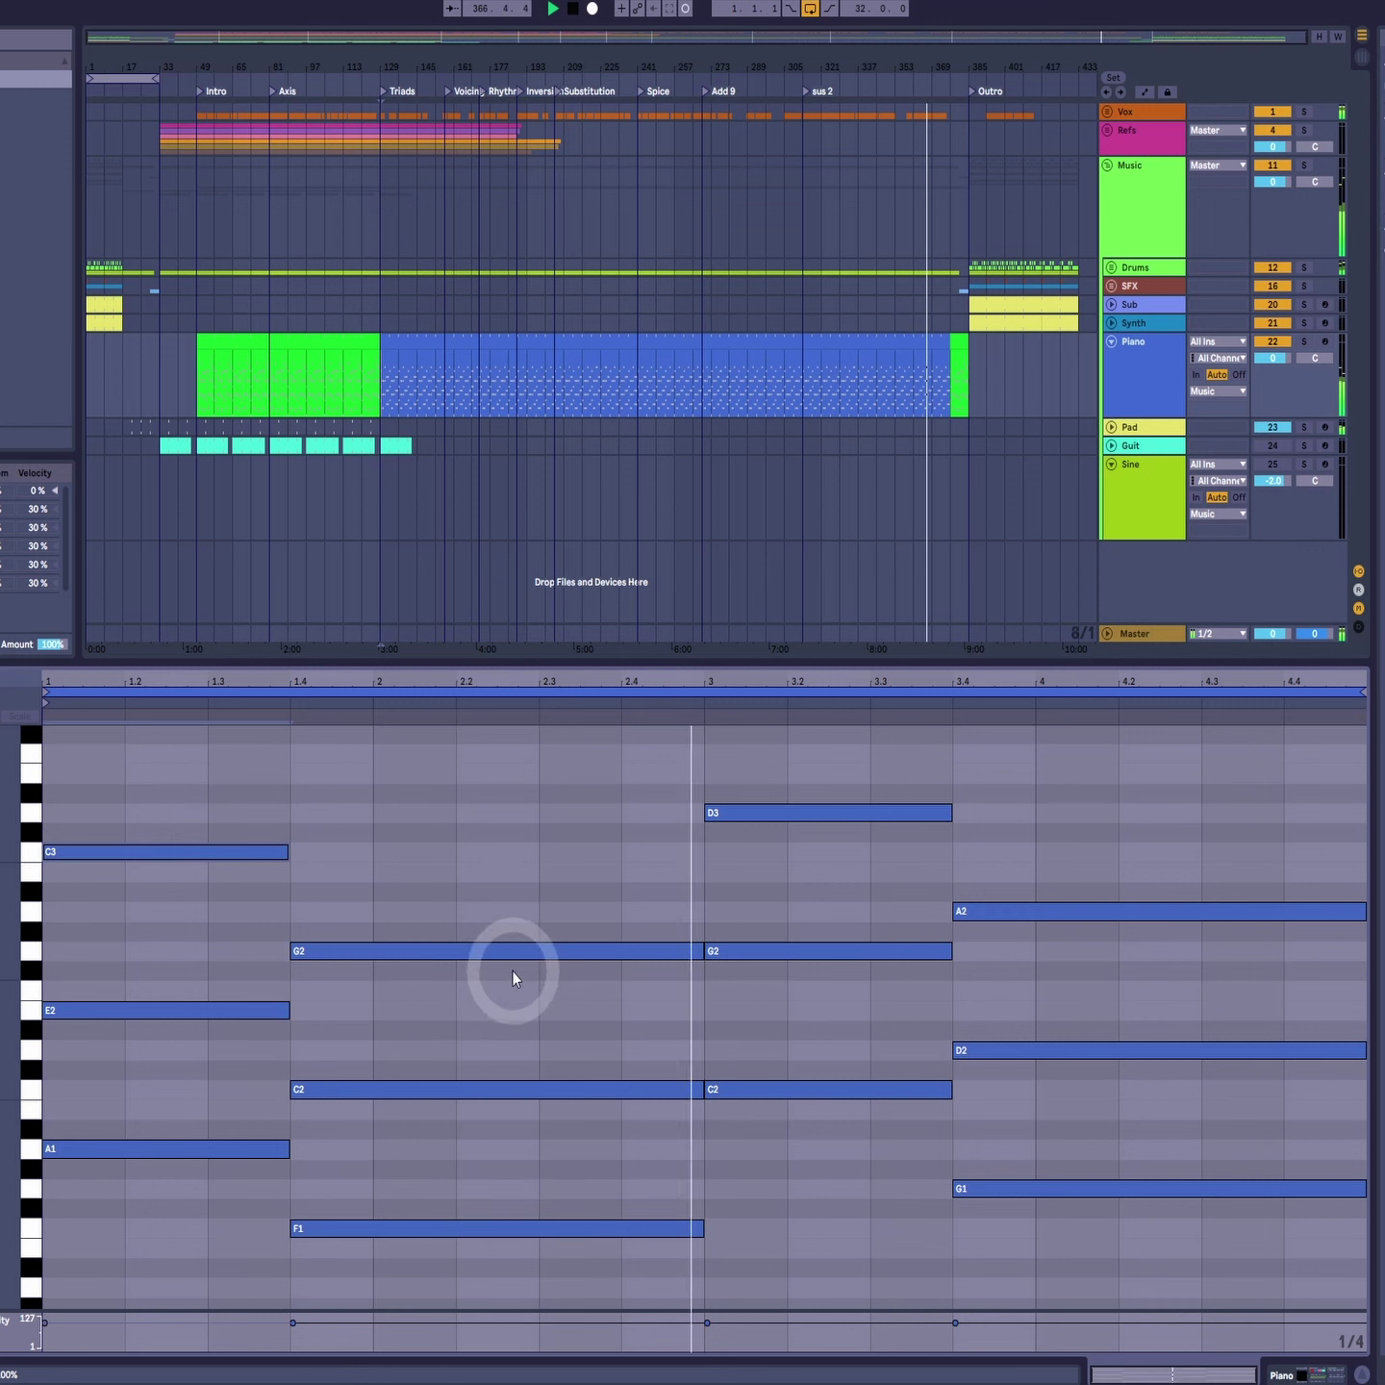
Step: Add an A2 to the second chord from 1.4 to 2.3, and trim its G2 to start at 2.3
double_click(353, 914)
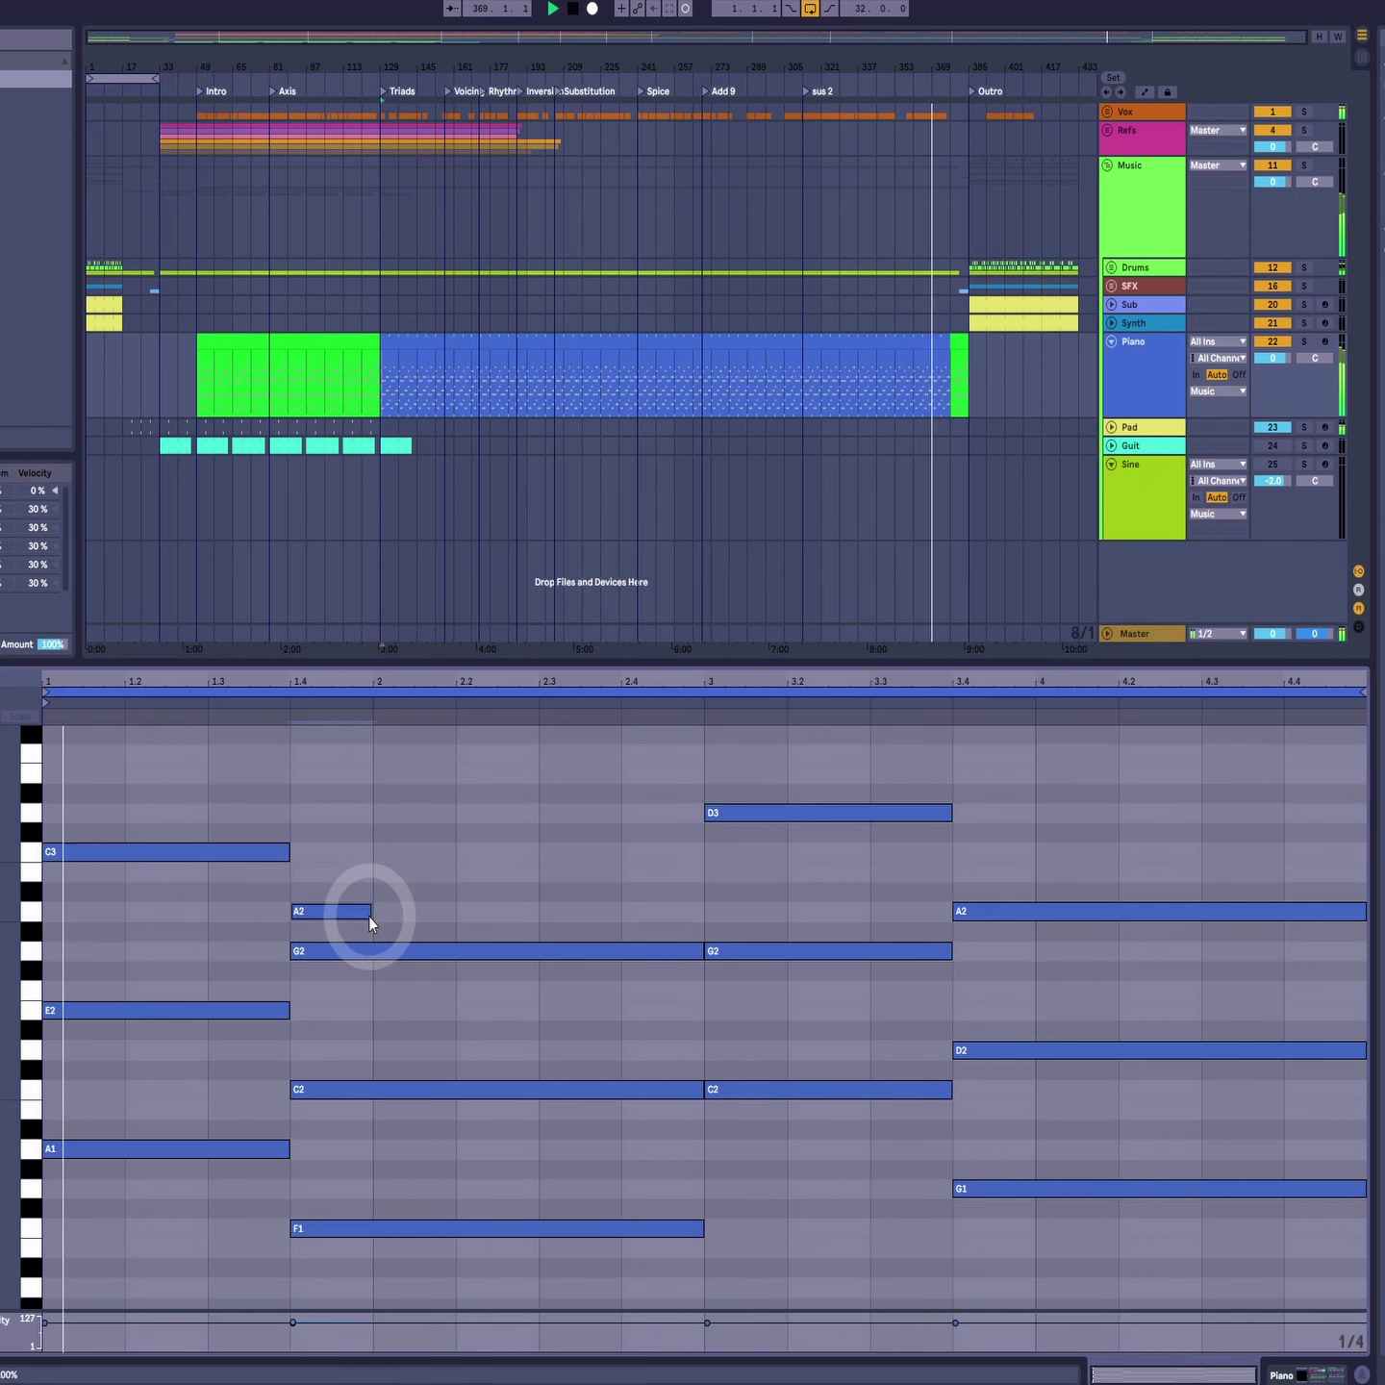
left_click_drag(368, 918, 504, 909)
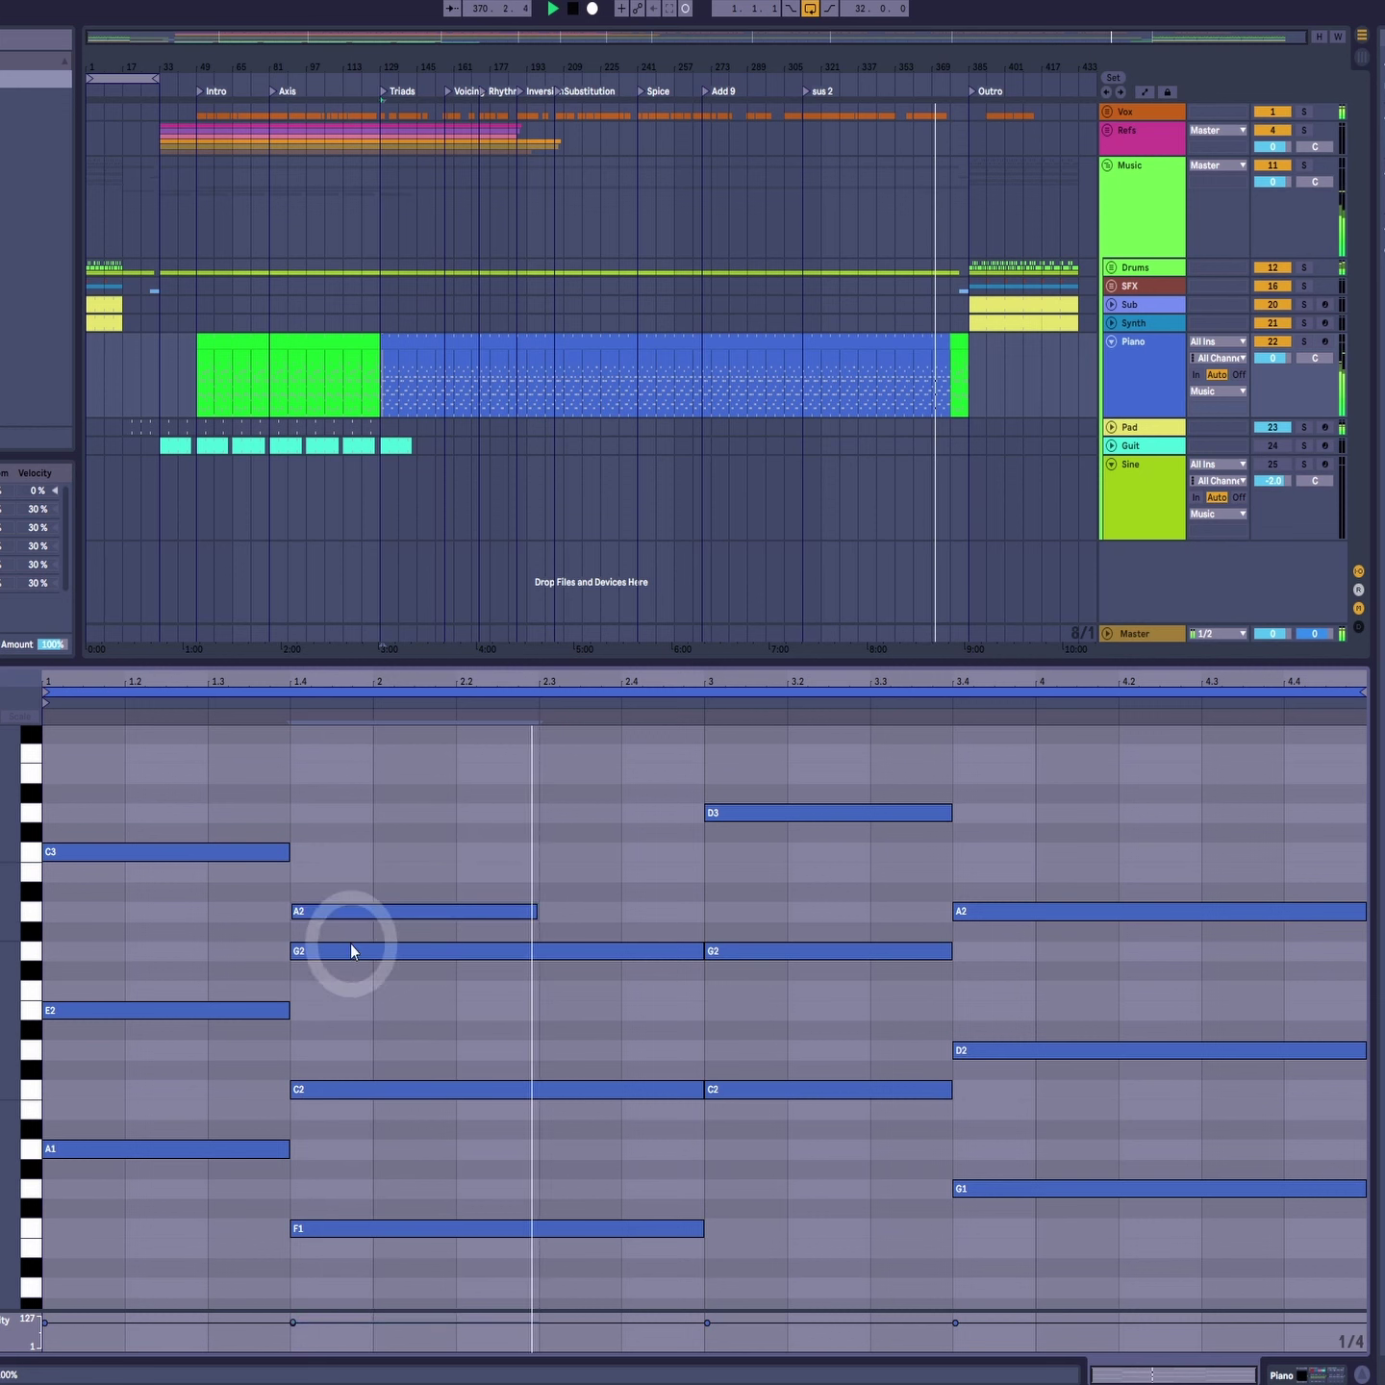
left_click_drag(293, 949, 539, 952)
scroll(1008, 946, "up", 1)
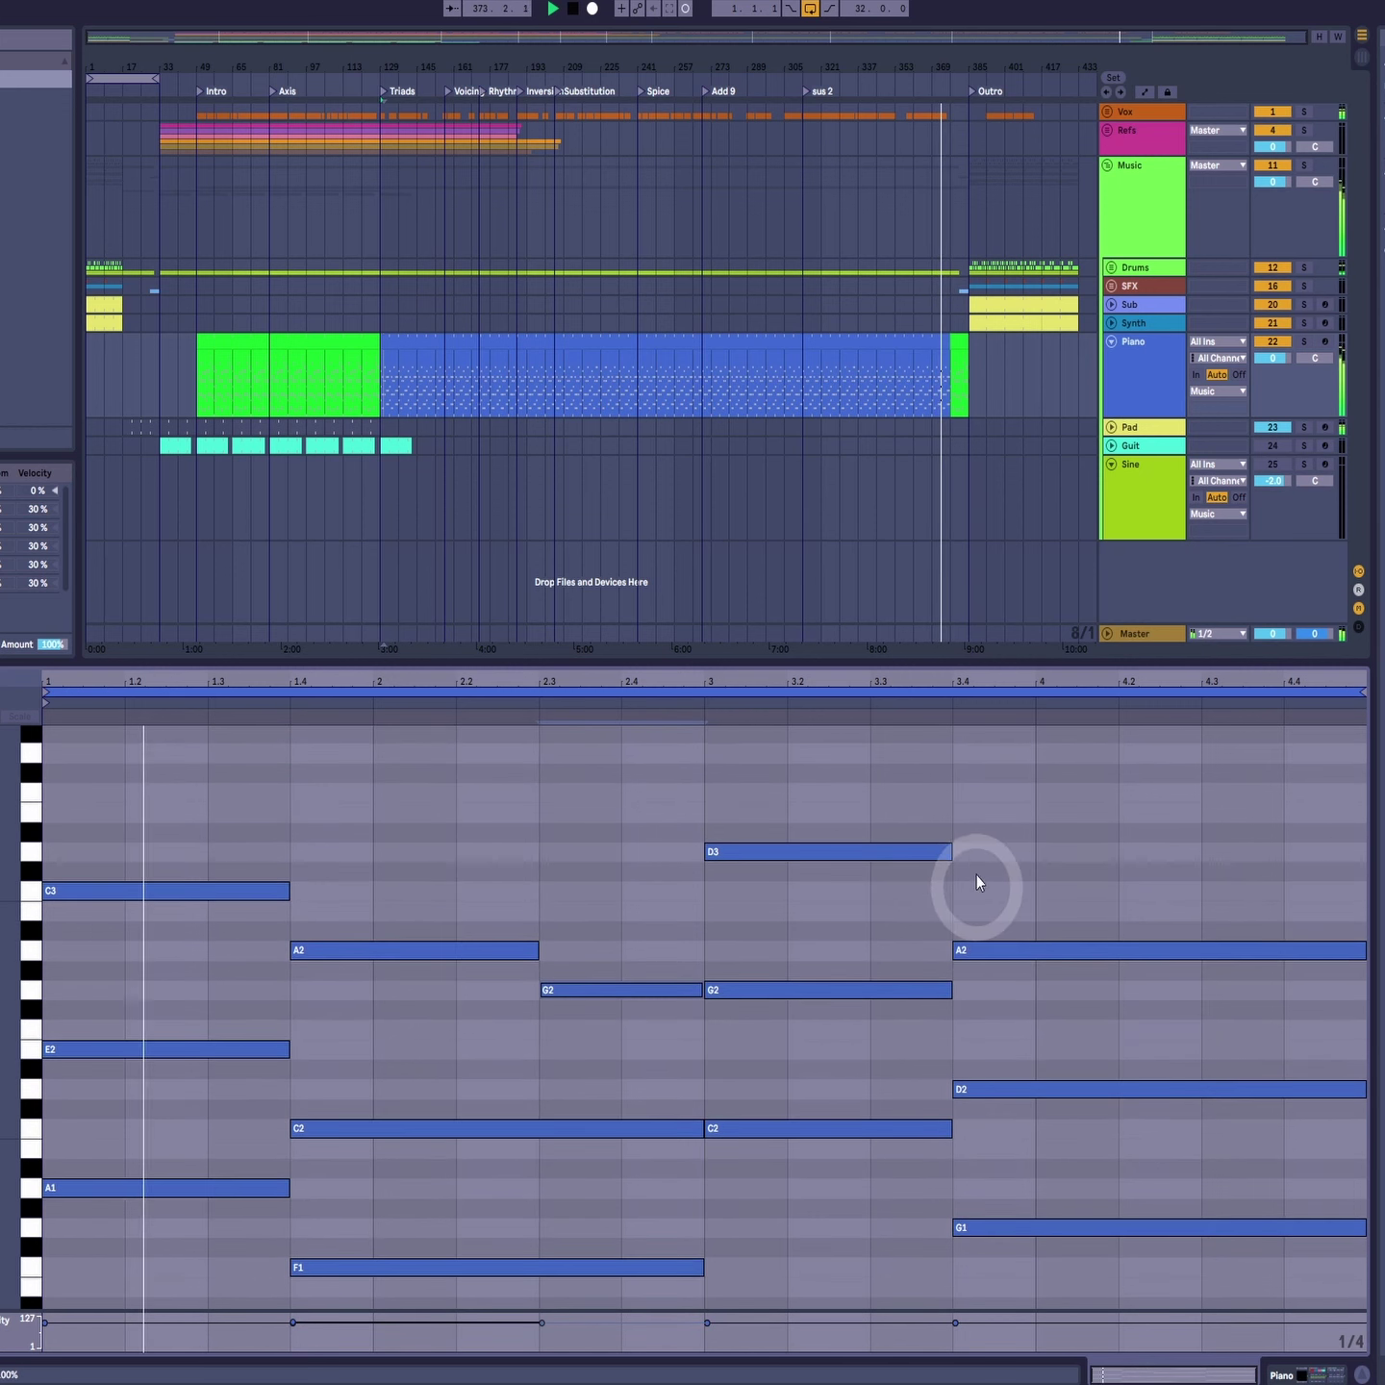
Step: Examine the notes of the last Piano clip before the Outro and the Synth clip in the Outro
left_click(960, 348)
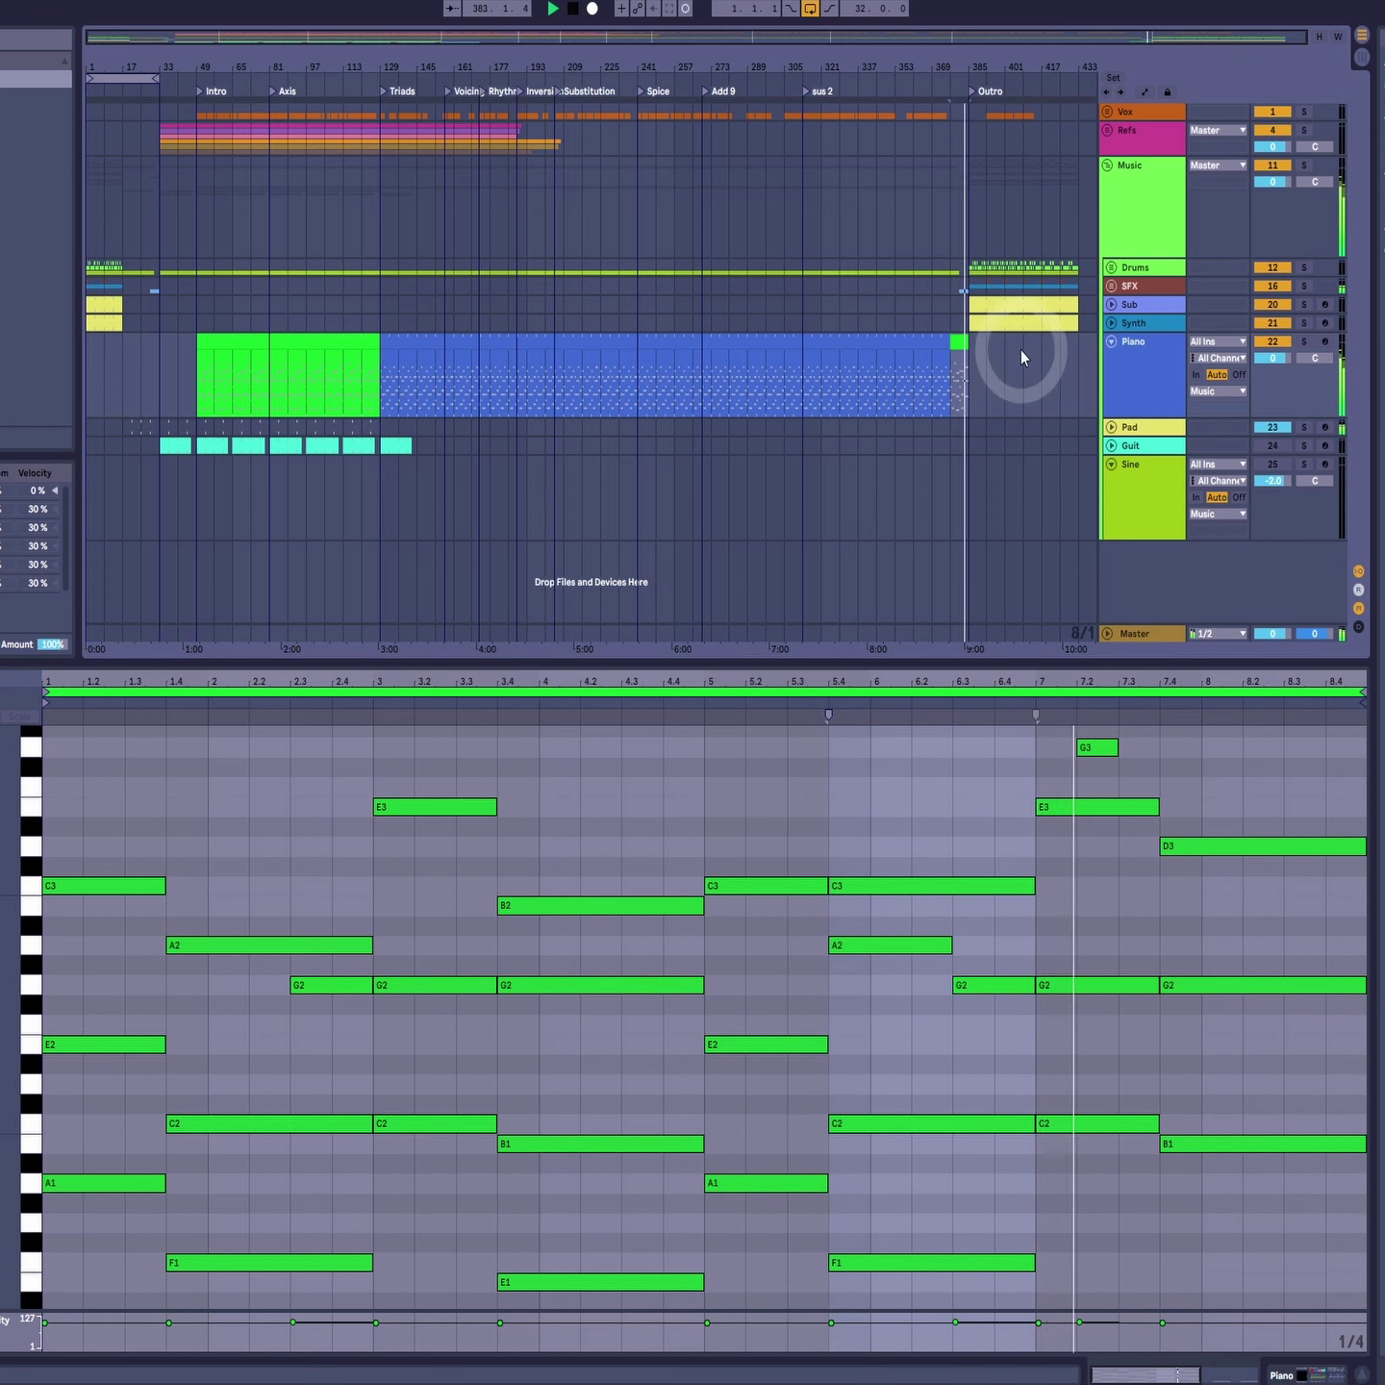
left_click(1003, 325)
left_click(810, 564)
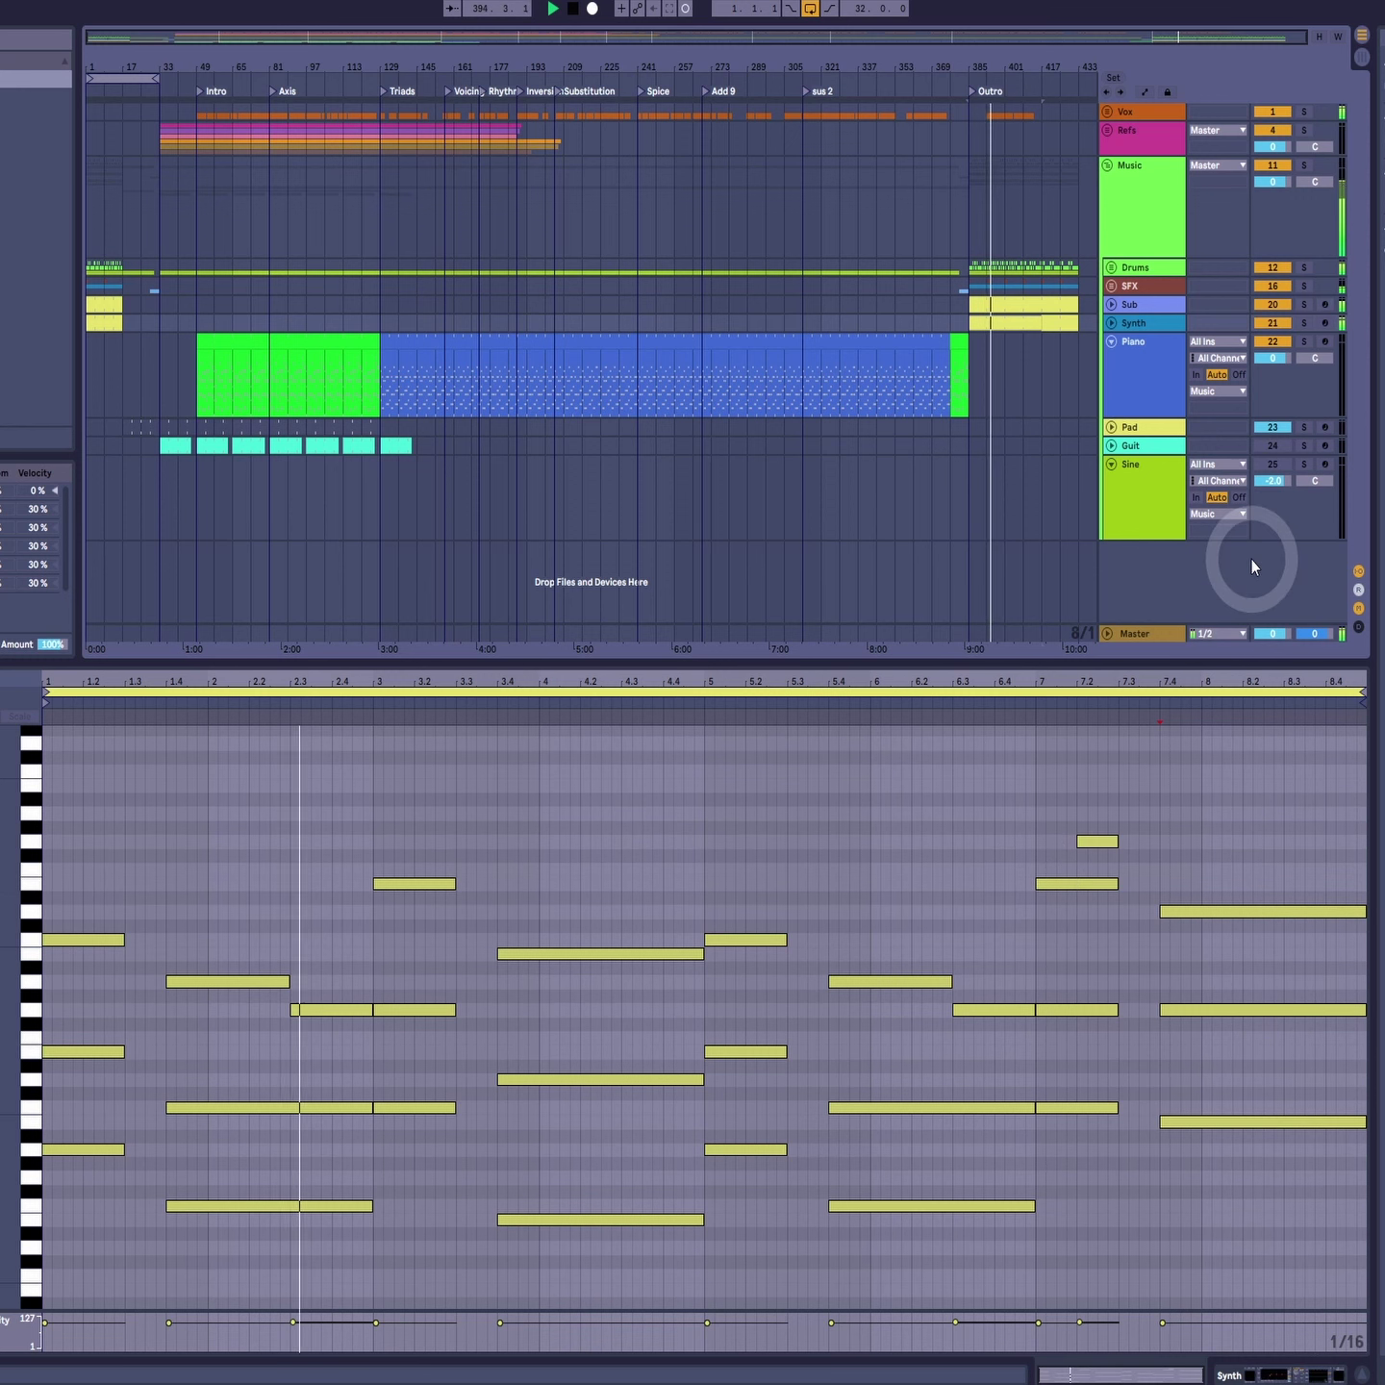
Step: Select the Piano track and collapse it to a single row in the arrangement
left_click(1138, 381)
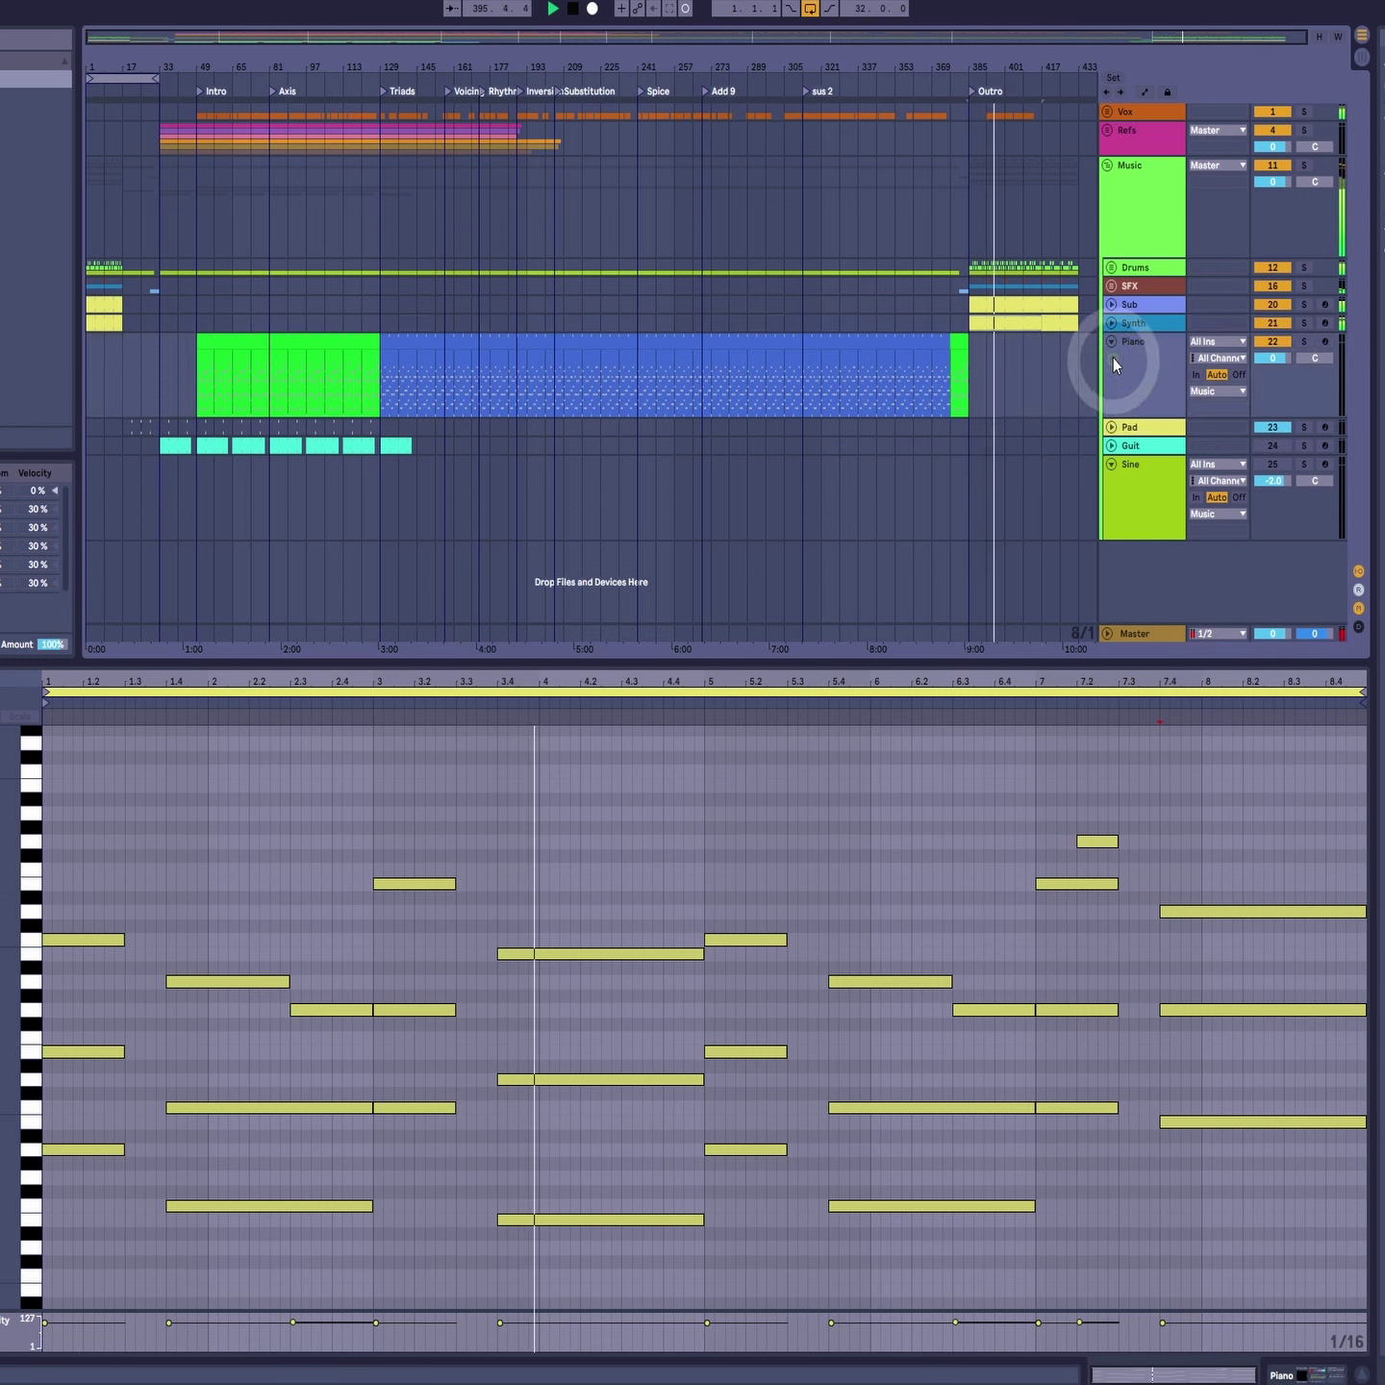
left_click(1113, 344)
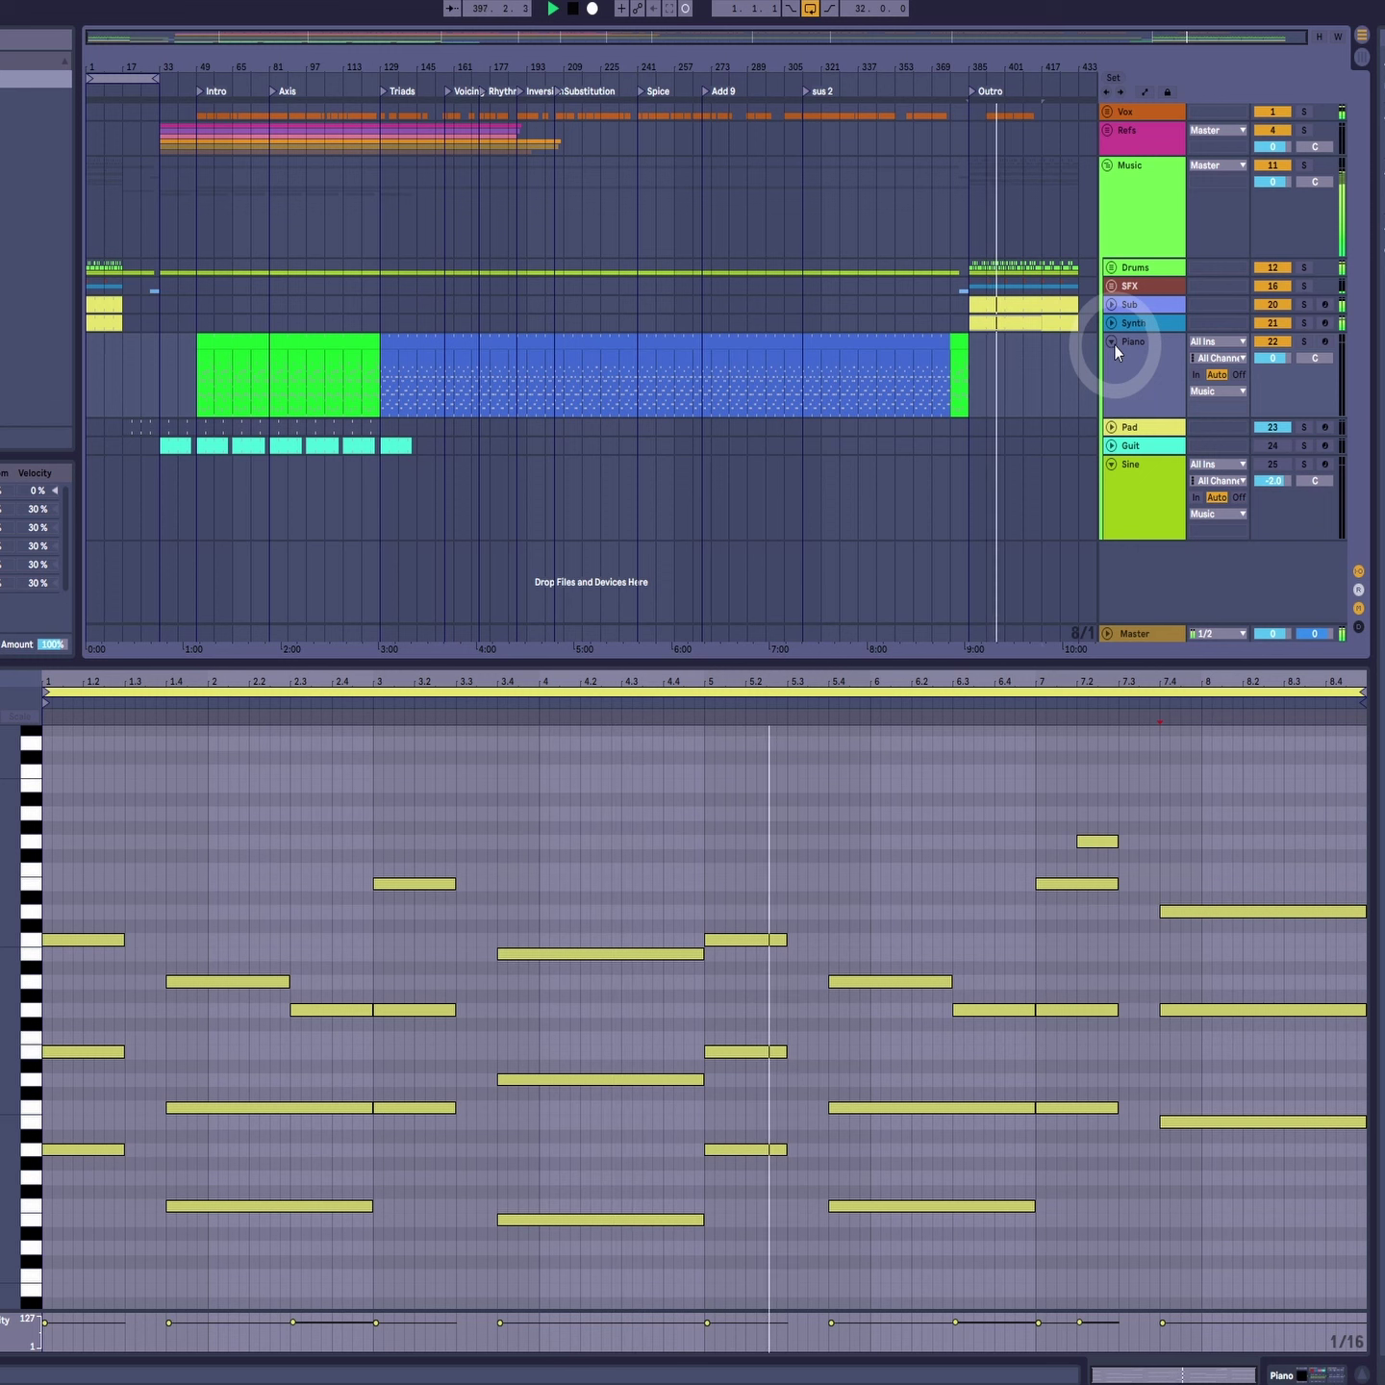
left_click(1113, 344)
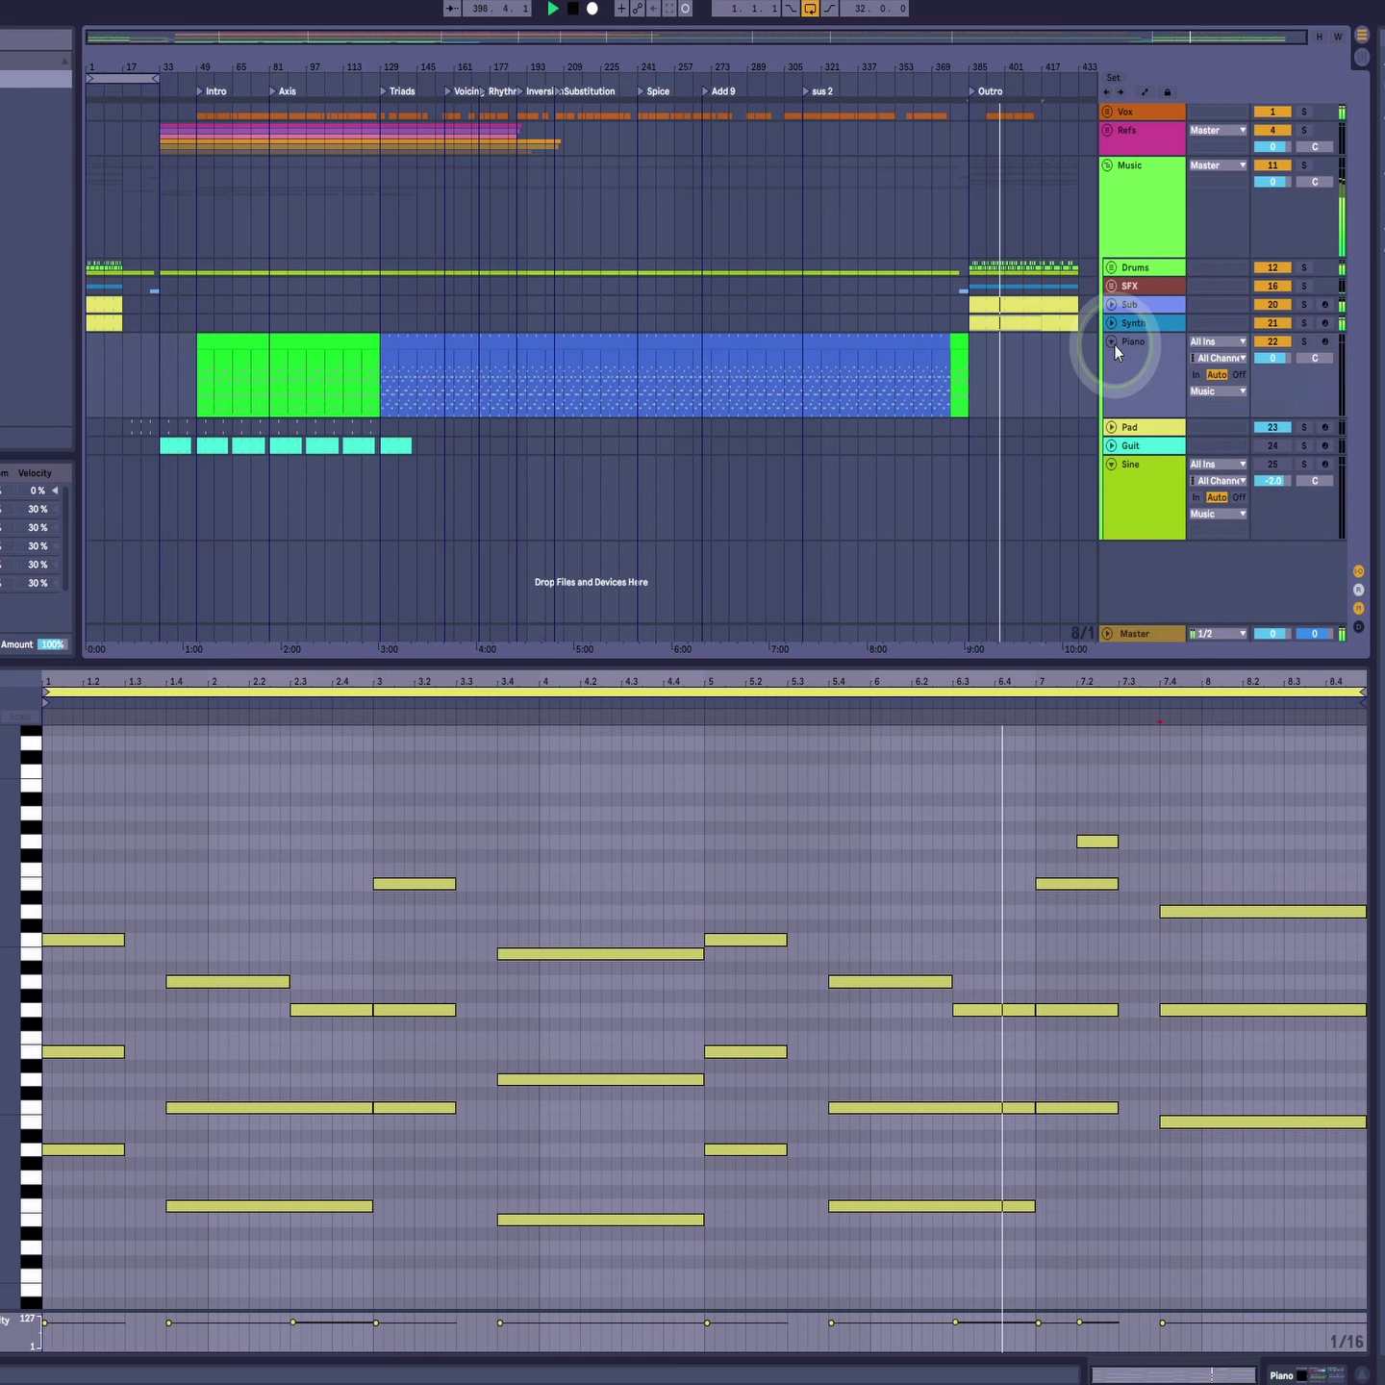
left_click(1114, 343)
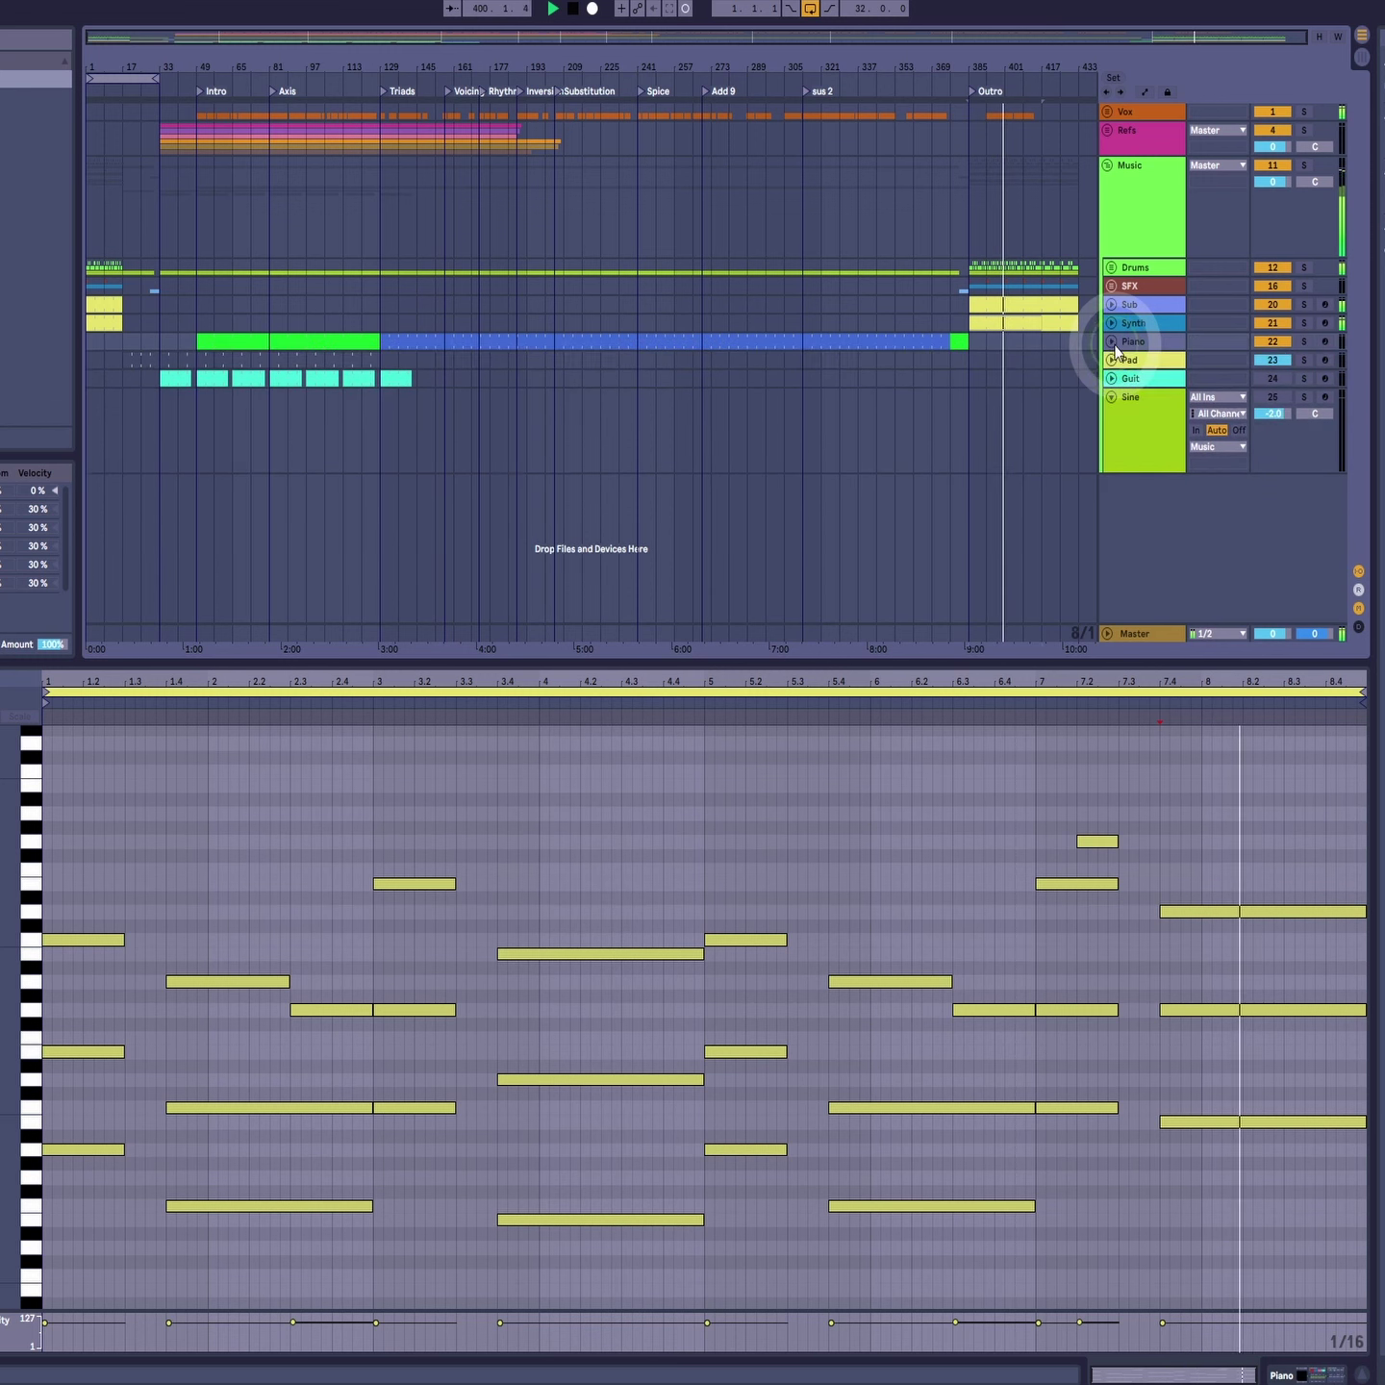